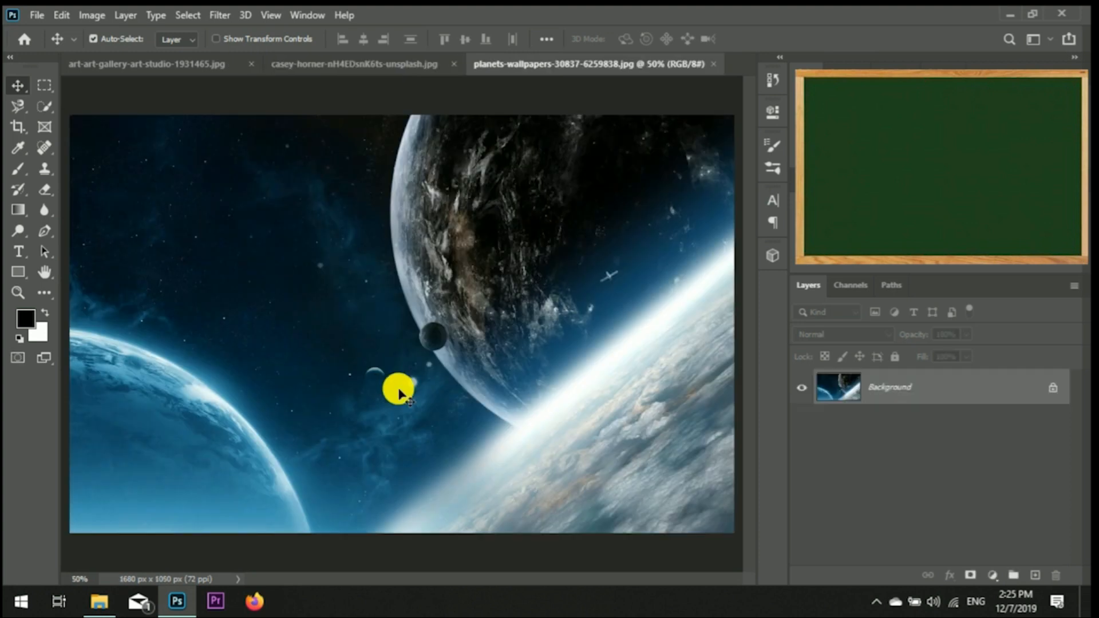
# Select only the wooden picture frame in the art gallery image using Quick Selection, excluding the wall inside and around it.
pyautogui.click(141, 64)
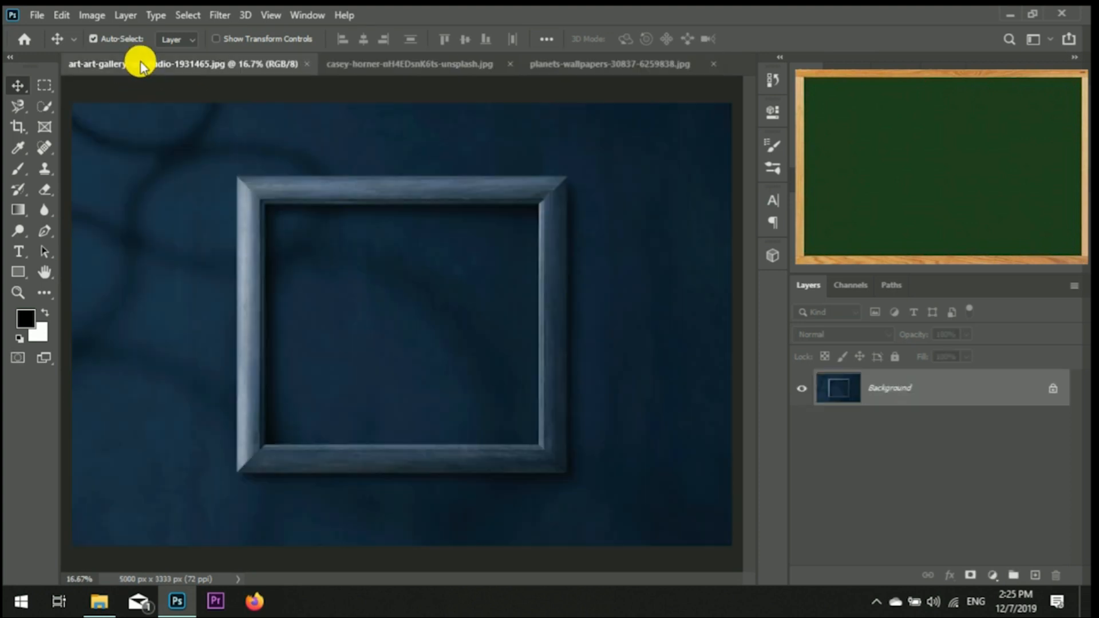
pyautogui.click(43, 109)
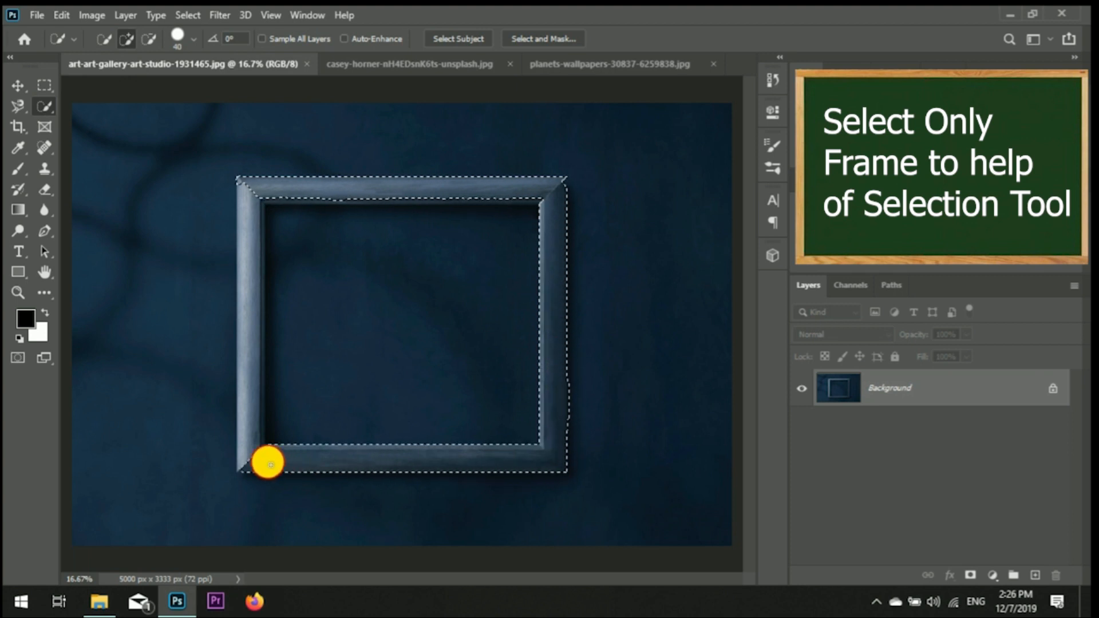
pyautogui.moveTo(248, 401); pyautogui.dragTo(252, 264)
pyautogui.moveTo(256, 197); pyautogui.dragTo(252, 408)
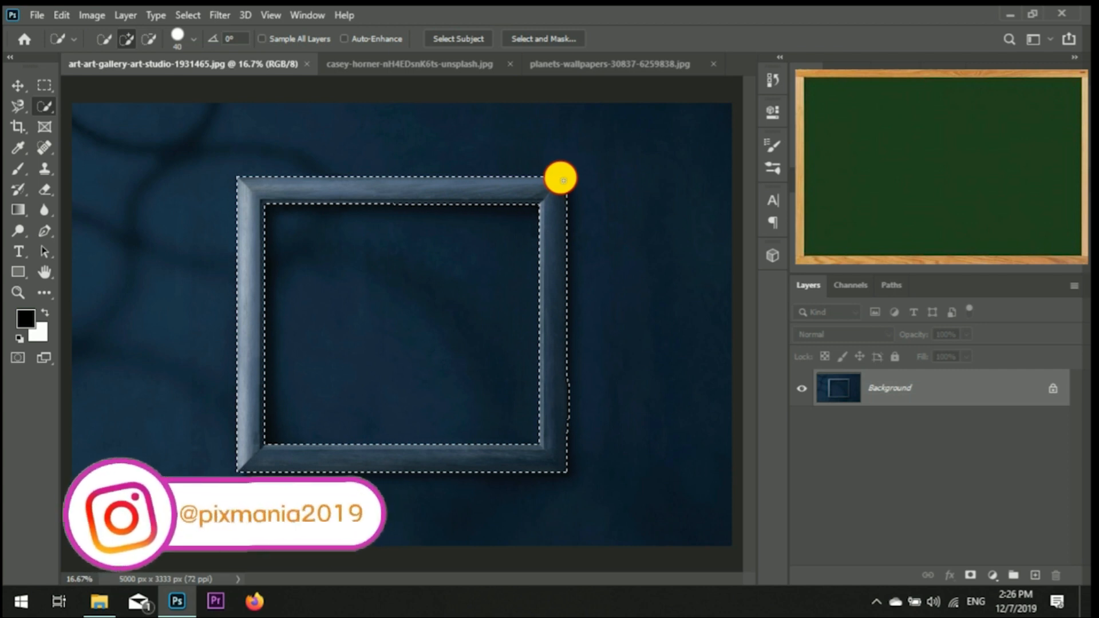
pyautogui.click(149, 38)
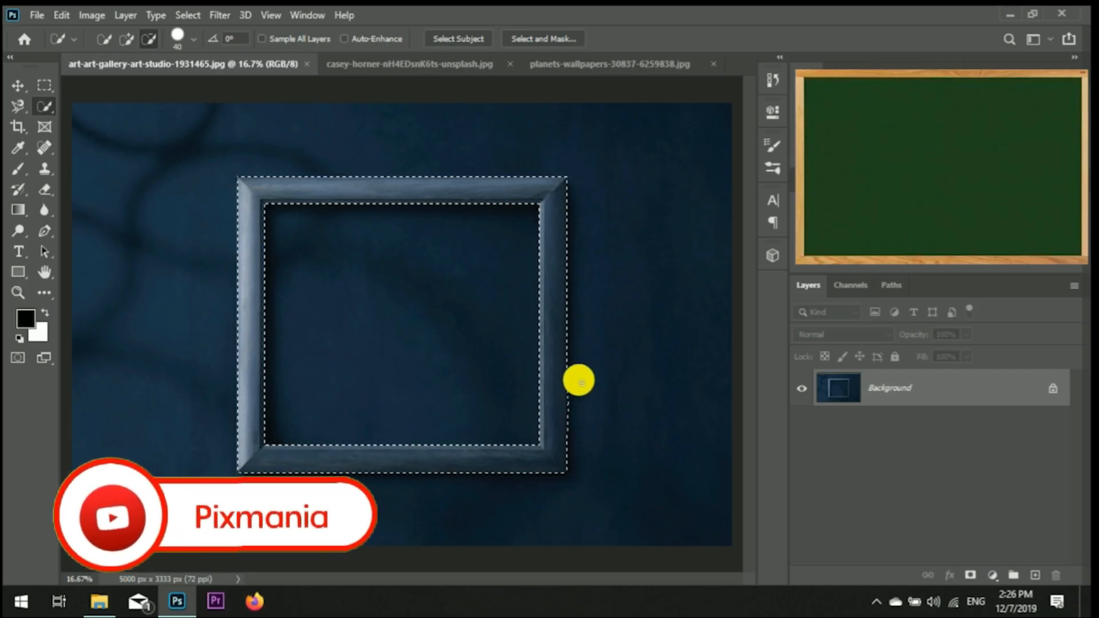
# Examine the frame selection up close along its edges and at all four corners.
pyautogui.hotkey('ctrl', '+')
pyautogui.hotkey('ctrl', '+')
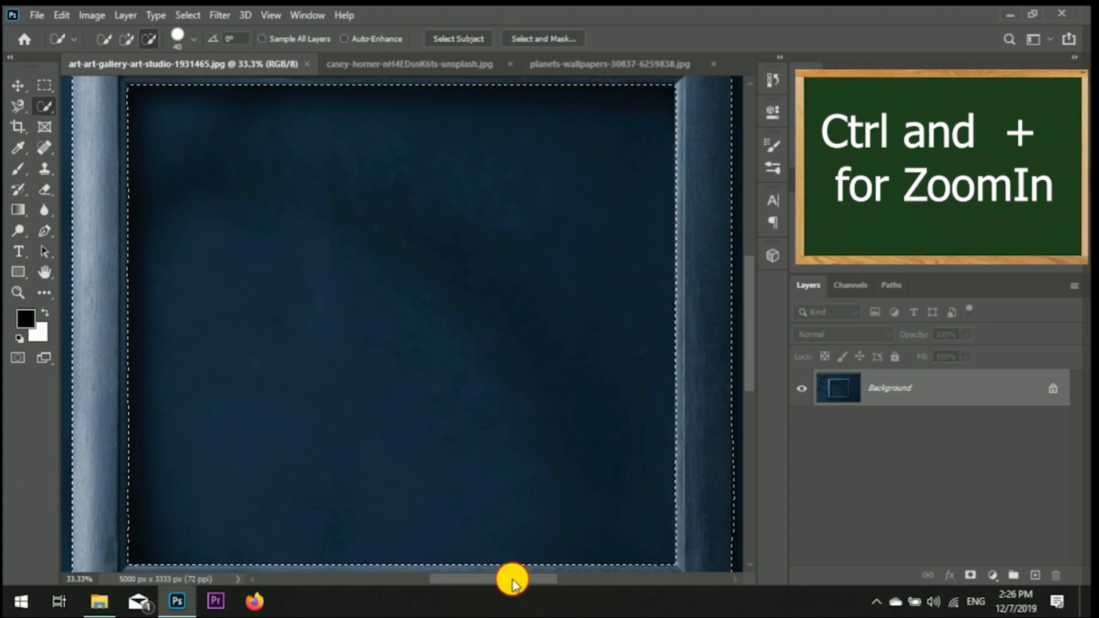
pyautogui.moveTo(511, 581); pyautogui.dragTo(554, 581)
pyautogui.moveTo(754, 309); pyautogui.dragTo(754, 337)
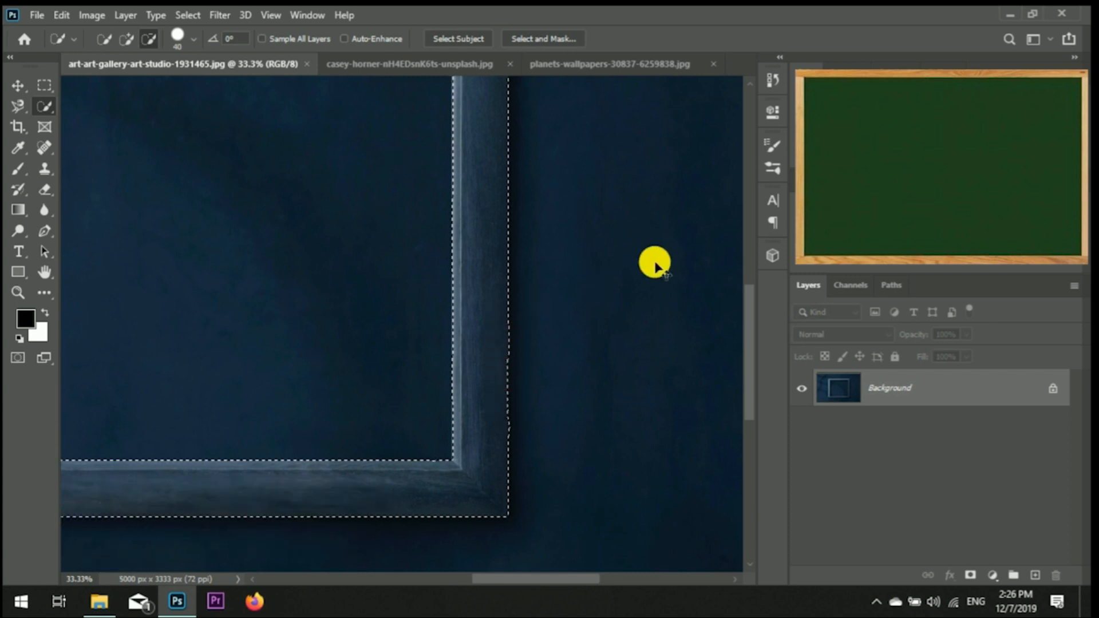
pyautogui.hotkey('ctrl', '-')
pyautogui.hotkey('ctrl', '-')
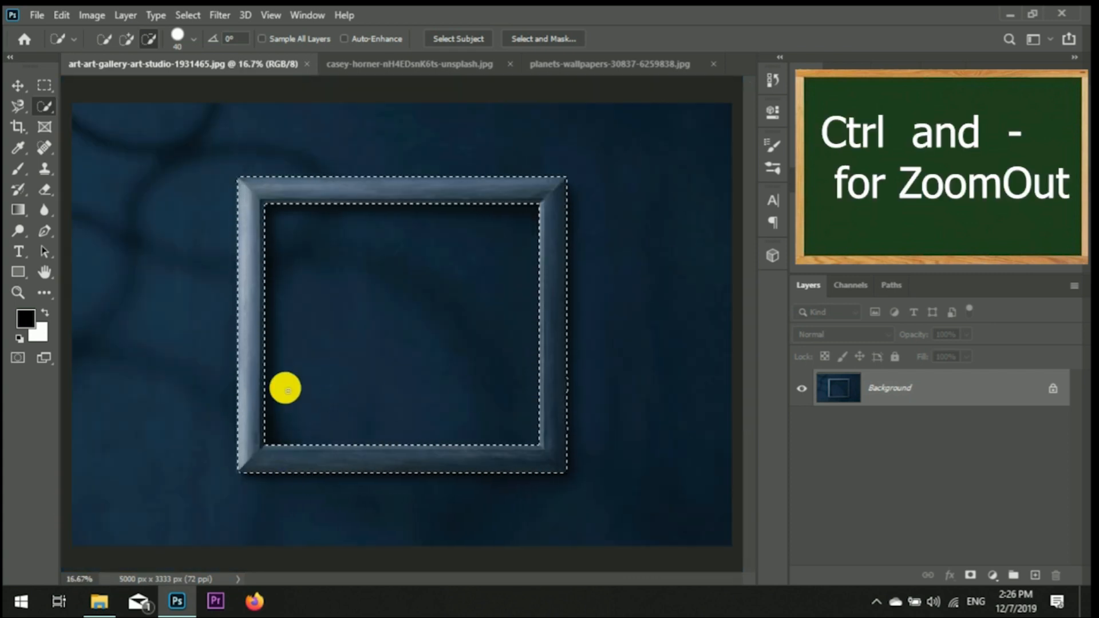
pyautogui.hotkey('ctrl', '+')
pyautogui.hotkey('ctrl', '+')
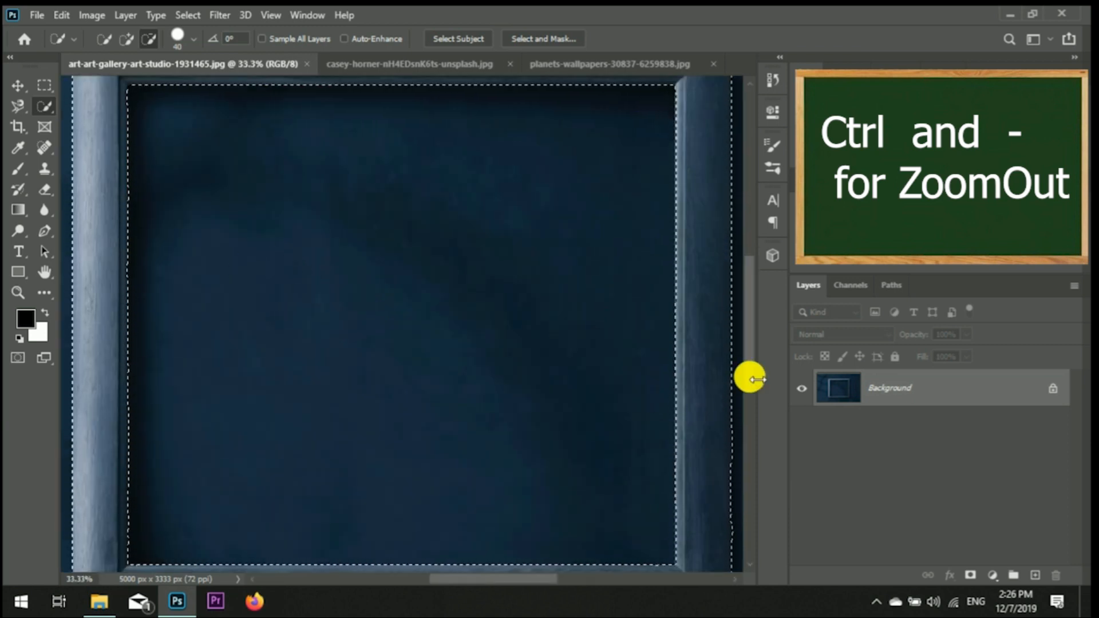
pyautogui.moveTo(748, 376); pyautogui.dragTo(749, 304)
pyautogui.moveTo(147, 329); pyautogui.dragTo(251, 401)
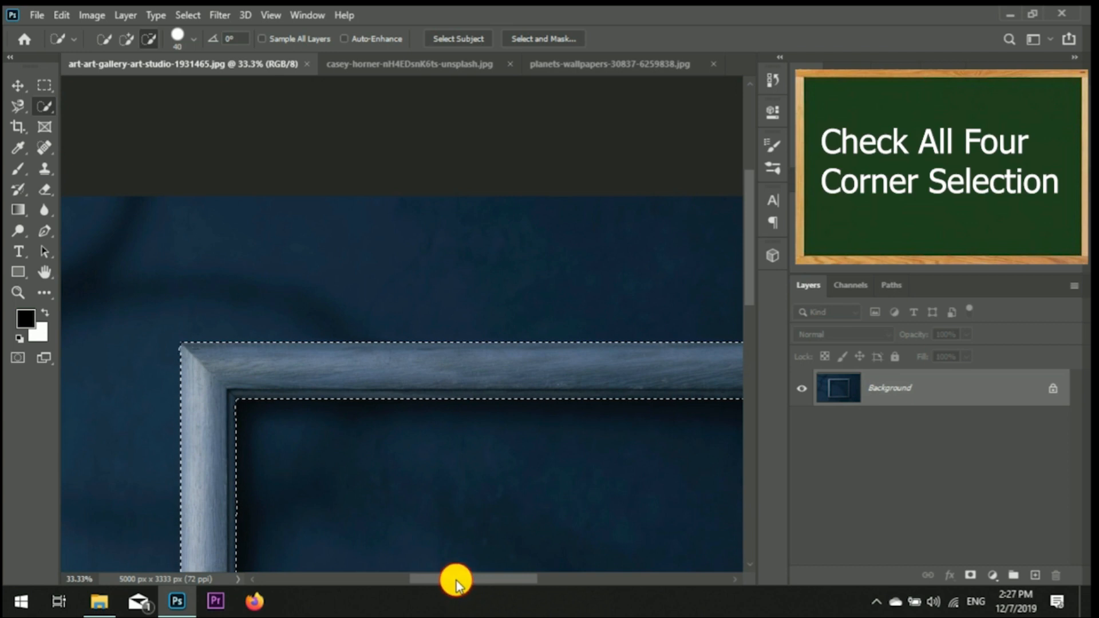
pyautogui.moveTo(455, 584)
pyautogui.mouseDown()
pyautogui.moveTo(525, 583)
pyautogui.moveTo(444, 582)
pyautogui.mouseUp()
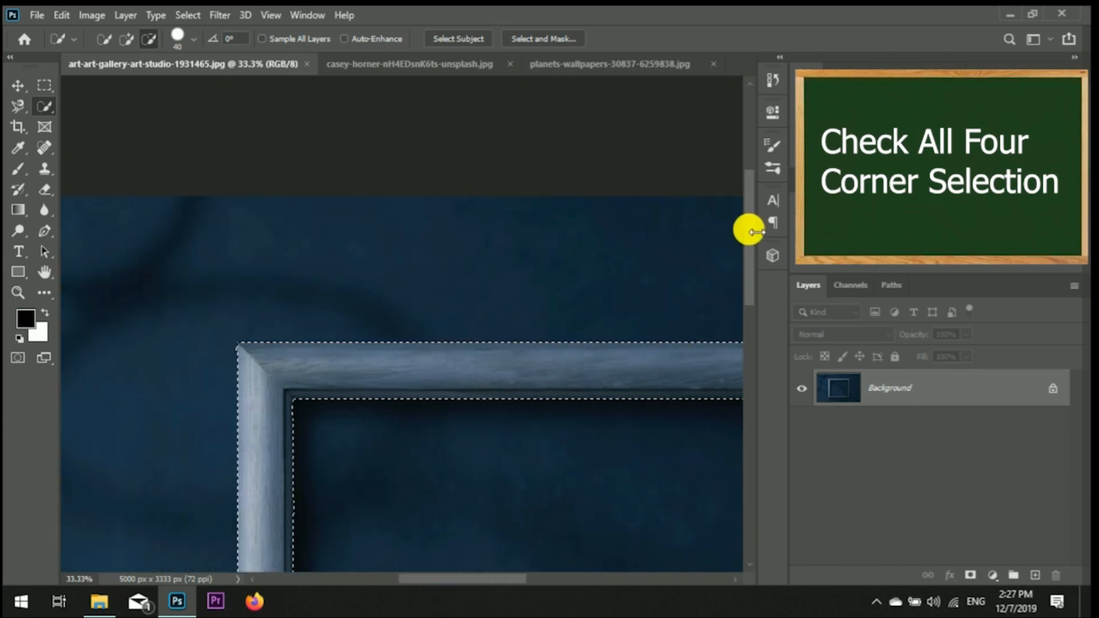
pyautogui.moveTo(749, 228); pyautogui.dragTo(749, 358)
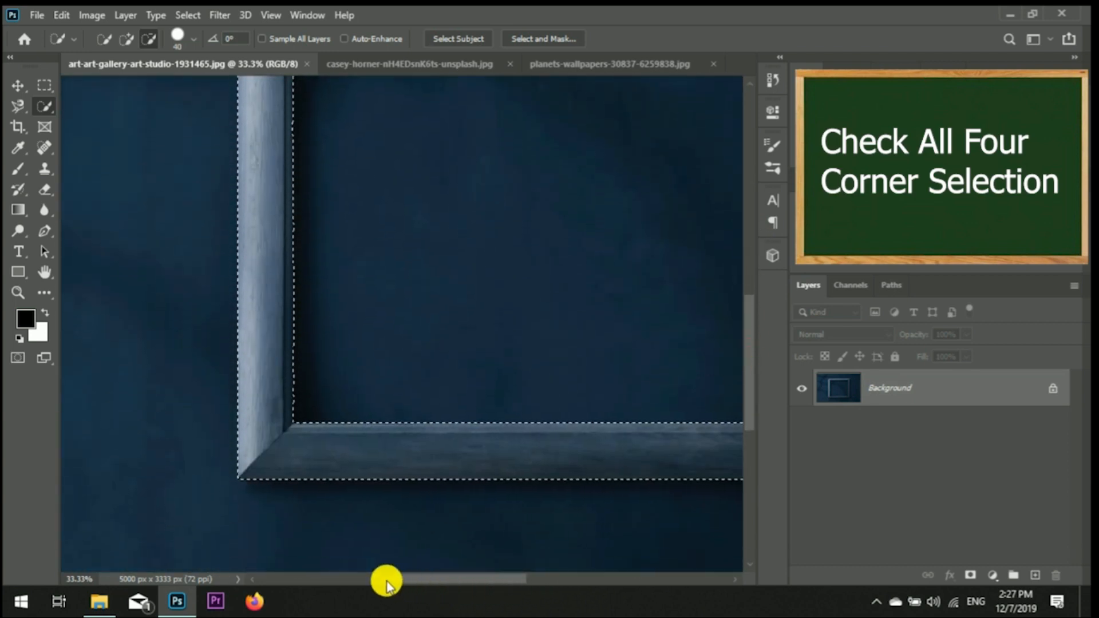
pyautogui.moveTo(422, 579); pyautogui.dragTo(489, 575)
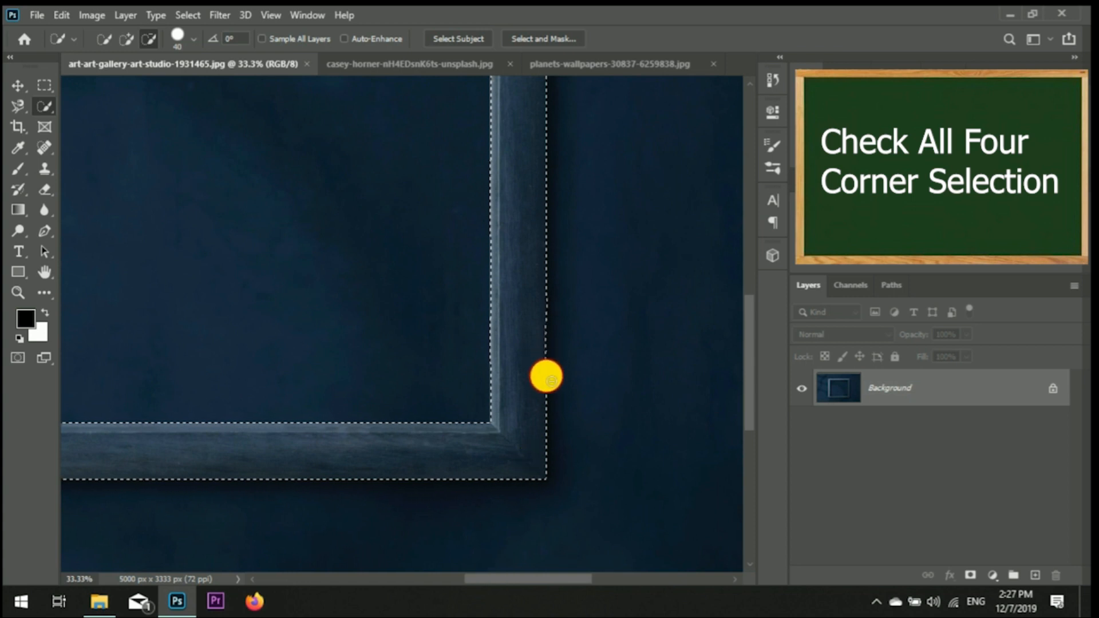
pyautogui.hotkey('ctrl', '-')
pyautogui.hotkey('ctrl', '-')
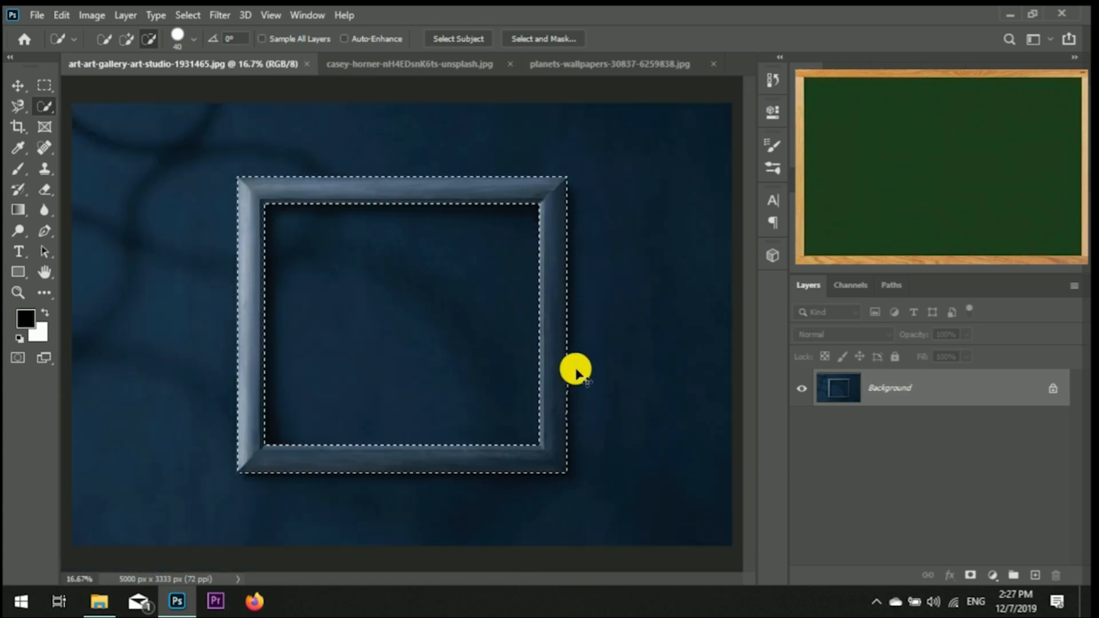
# Cut the selected frame onto its own layer with Layer Via Cut and hide the Background layer.
pyautogui.rightClick(403, 197)
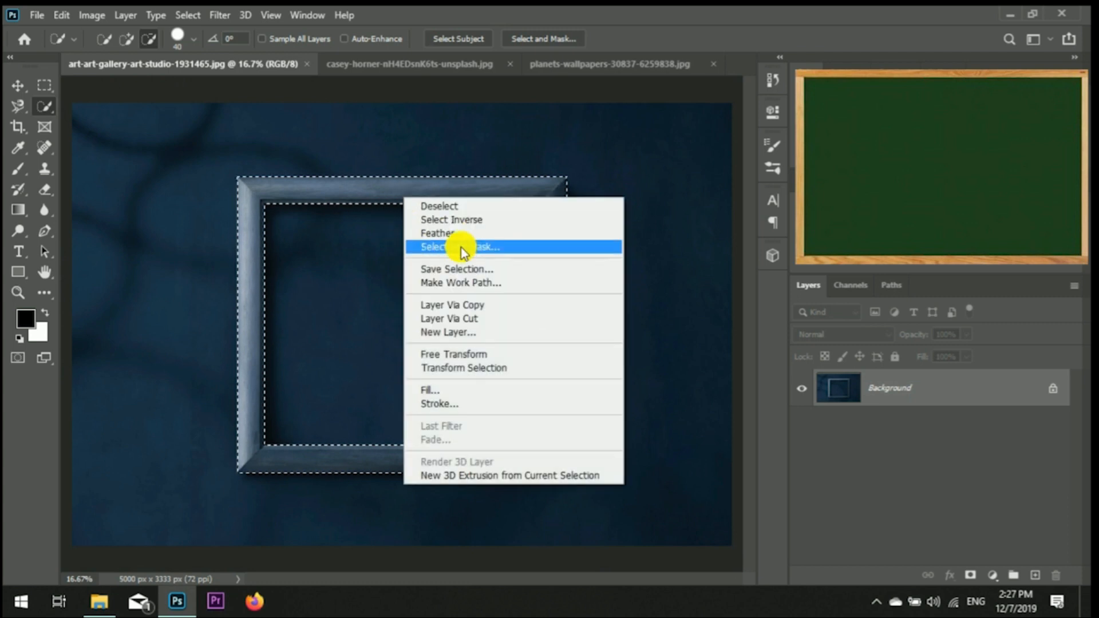
pyautogui.click(452, 318)
pyautogui.click(802, 449)
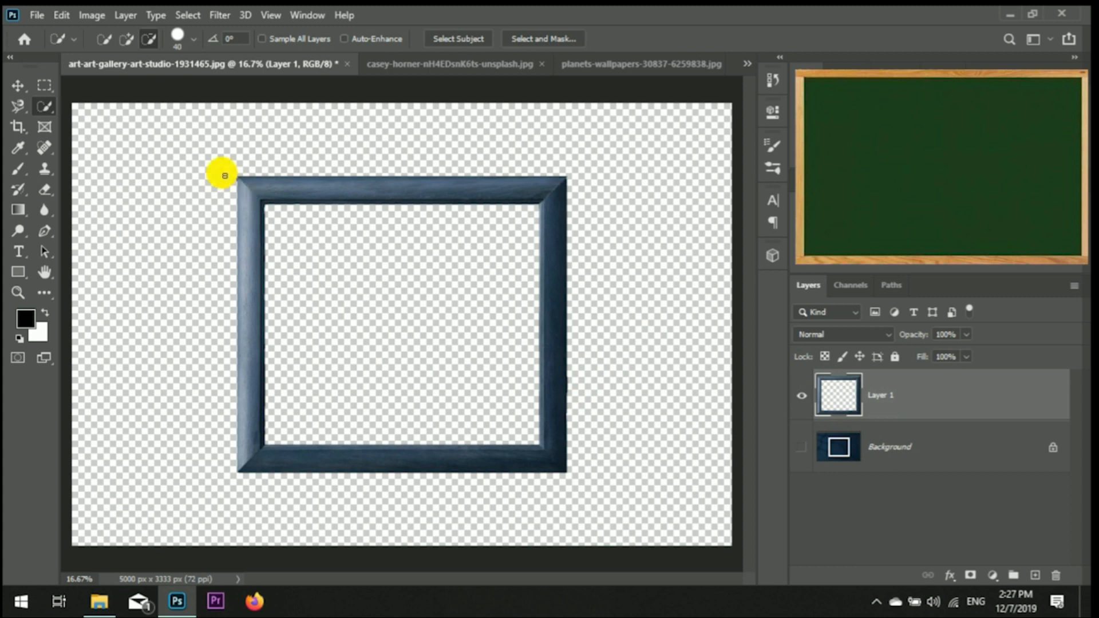
pyautogui.click(50, 193)
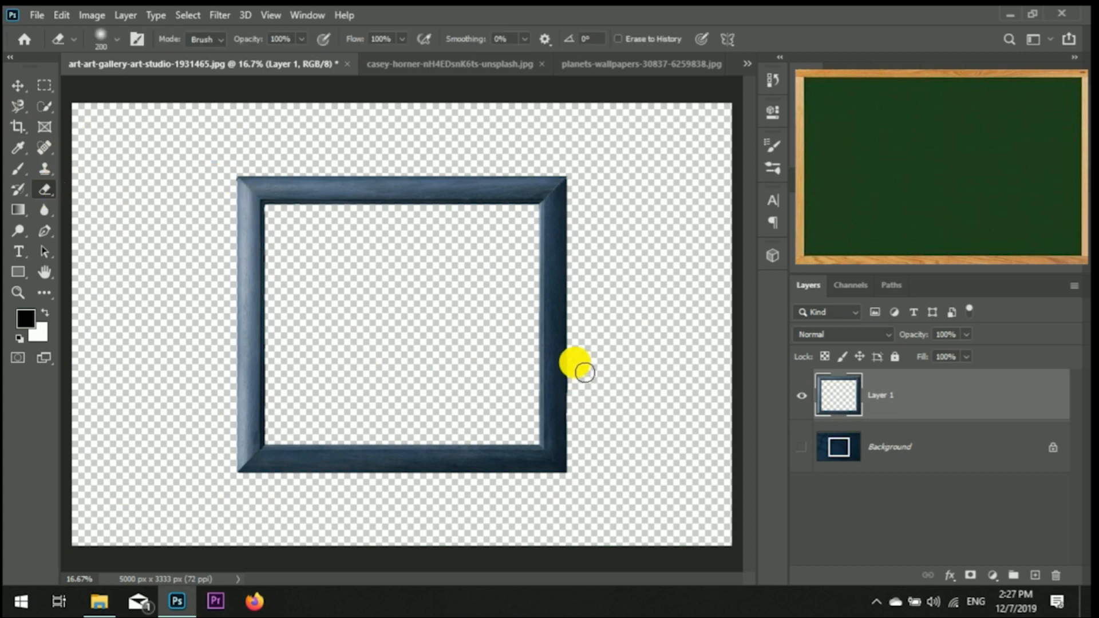
pyautogui.click(16, 86)
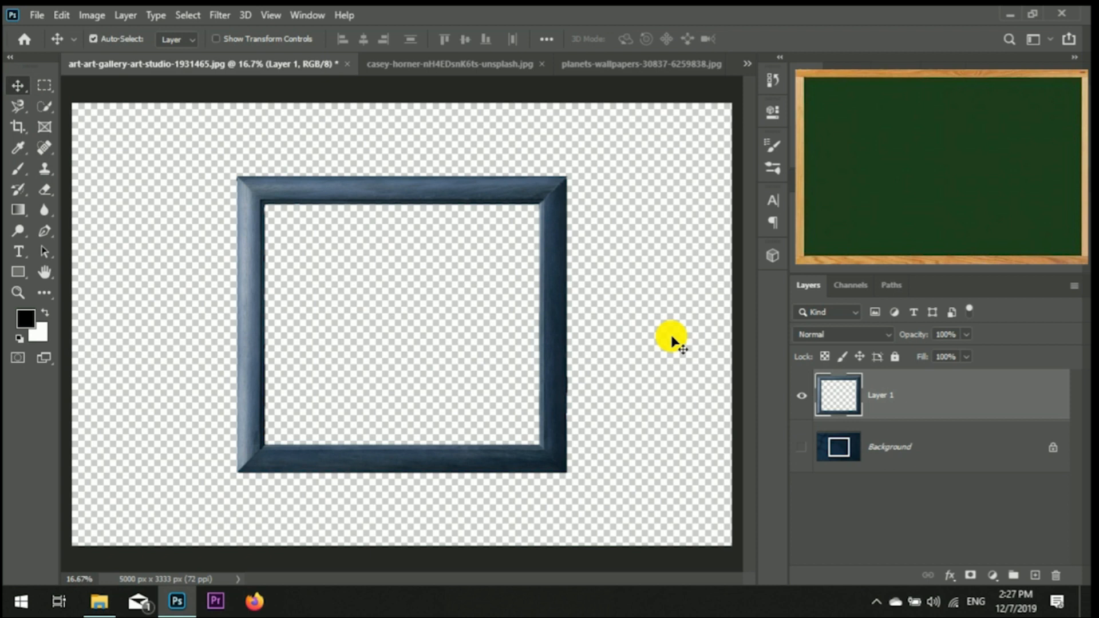
# Unlock the background layer of the skyscraper image and select the large bottom tower with a 150 px Quick Selection brush.
pyautogui.click(412, 64)
pyautogui.click(1053, 396)
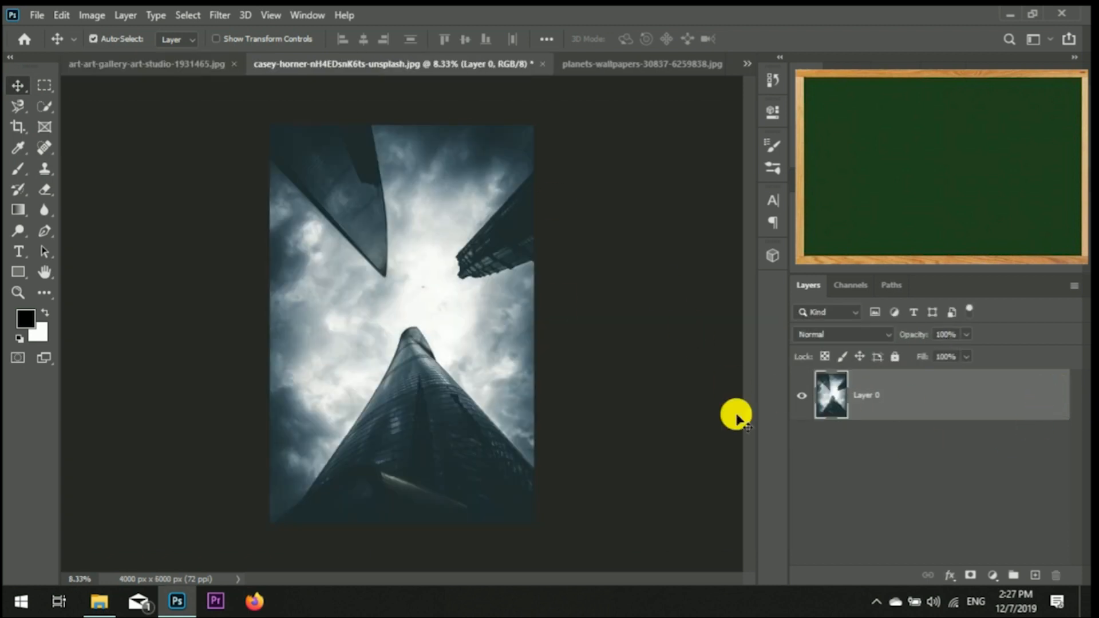
pyautogui.click(46, 109)
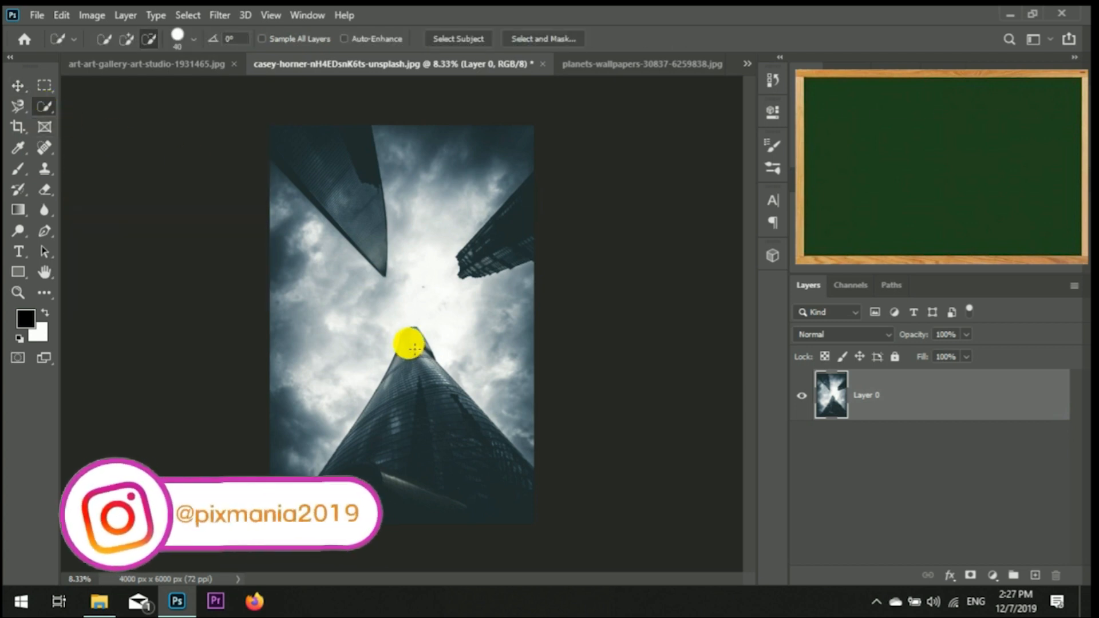
pyautogui.press(']')
pyautogui.press(']')
pyautogui.press(']')
pyautogui.press(']')
pyautogui.press(']')
pyautogui.press(']')
pyautogui.press(']')
pyautogui.press(']')
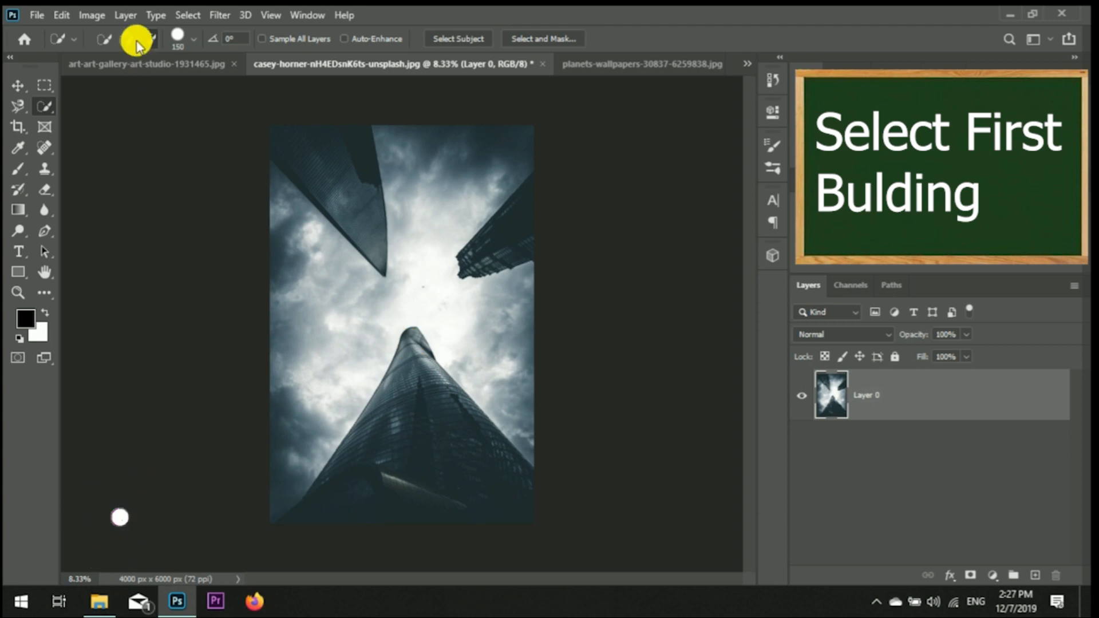
pyautogui.moveTo(412, 331)
pyautogui.mouseDown()
pyautogui.moveTo(355, 493)
pyautogui.moveTo(412, 496)
pyautogui.moveTo(458, 477)
pyautogui.mouseUp()
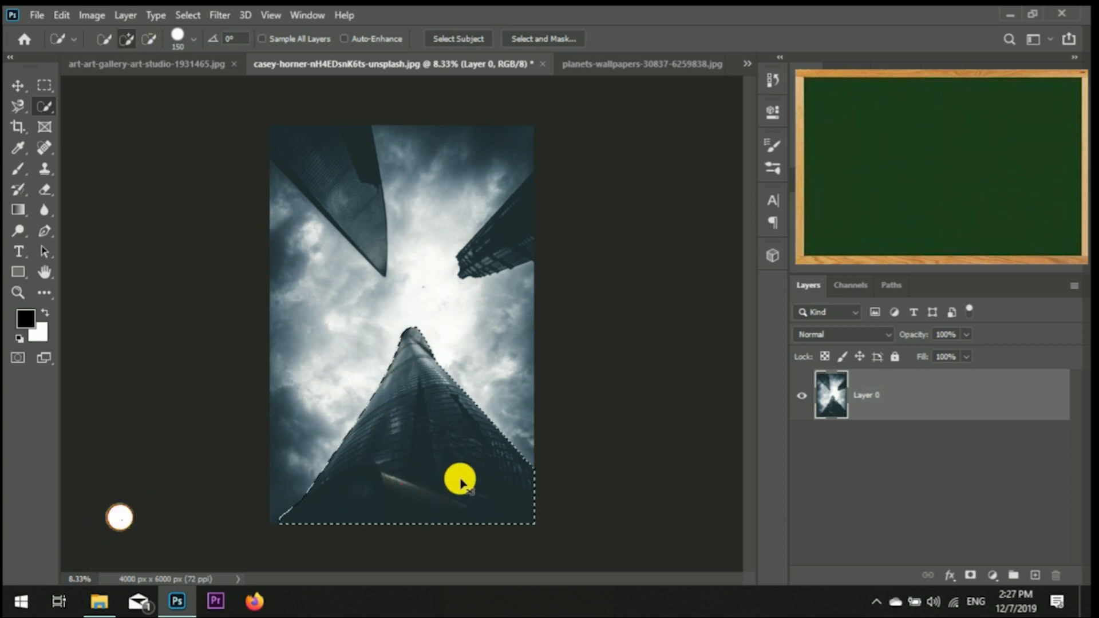
# Refine the tower selection at its lower-left corner with an 80 px brush, adding the missed edge and subtracting the excess sky.
pyautogui.hotkey('ctrl', '+')
pyautogui.hotkey('ctrl', '+')
pyautogui.hotkey('ctrl', '+')
pyautogui.hotkey('ctrl', '+')
pyautogui.hotkey('ctrl', '-')
pyautogui.hotkey('ctrl', '-')
pyautogui.hotkey('ctrl', '-')
pyautogui.hotkey('ctrl', '-')
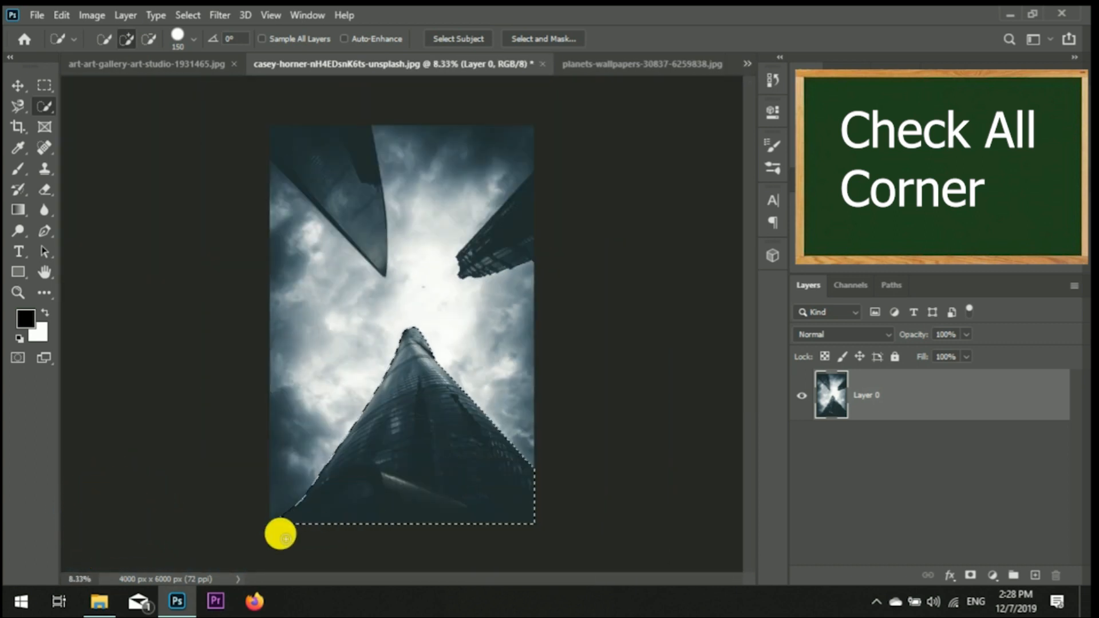
pyautogui.hotkey('ctrl', '+')
pyautogui.moveTo(287, 507); pyautogui.dragTo(389, 213)
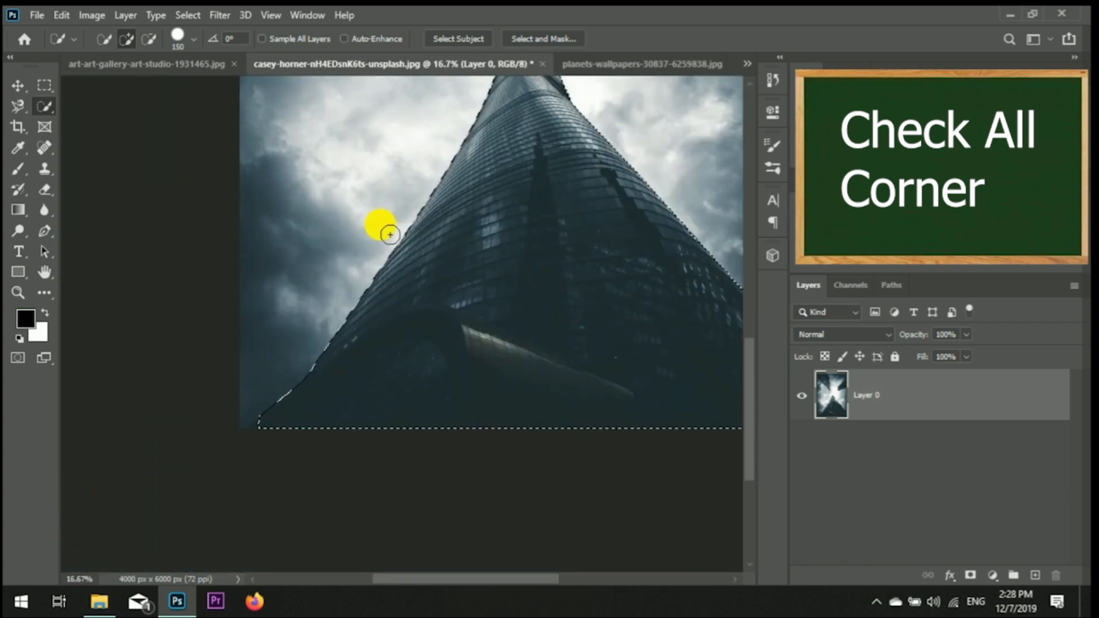
pyautogui.press('[')
pyautogui.press('[')
pyautogui.press('[')
pyautogui.press('[')
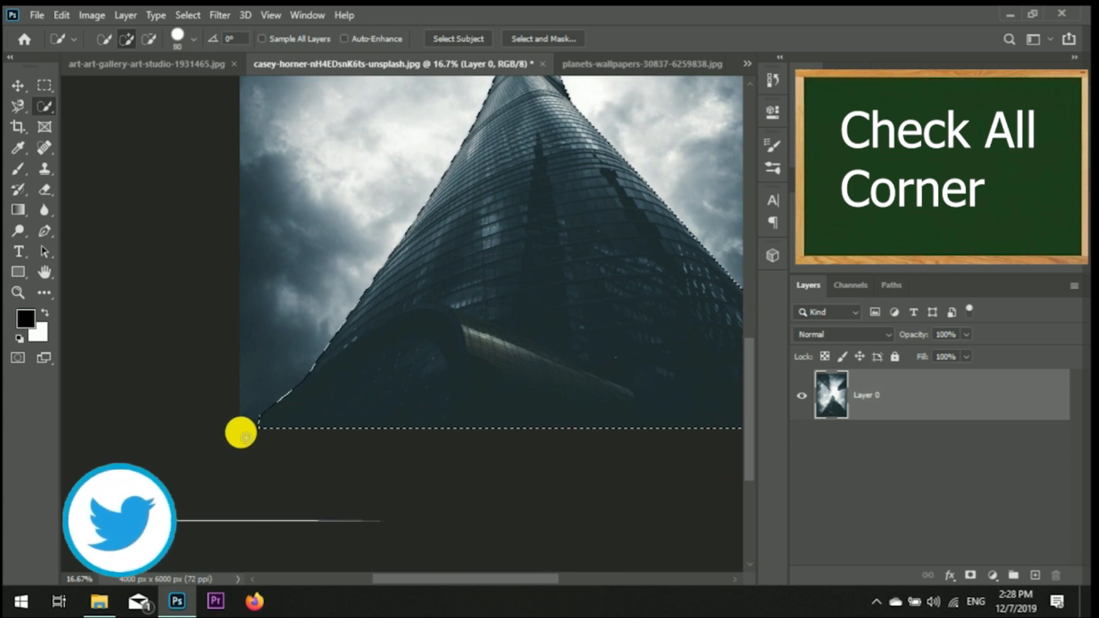
pyautogui.click(255, 426)
pyautogui.click(149, 39)
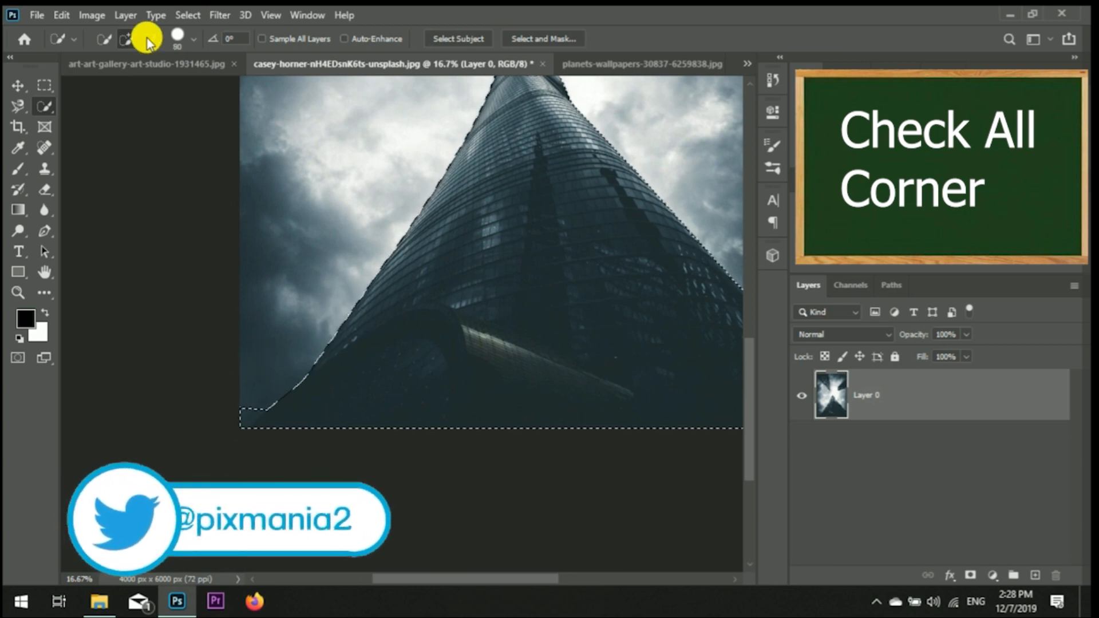
pyautogui.moveTo(258, 399); pyautogui.dragTo(224, 436)
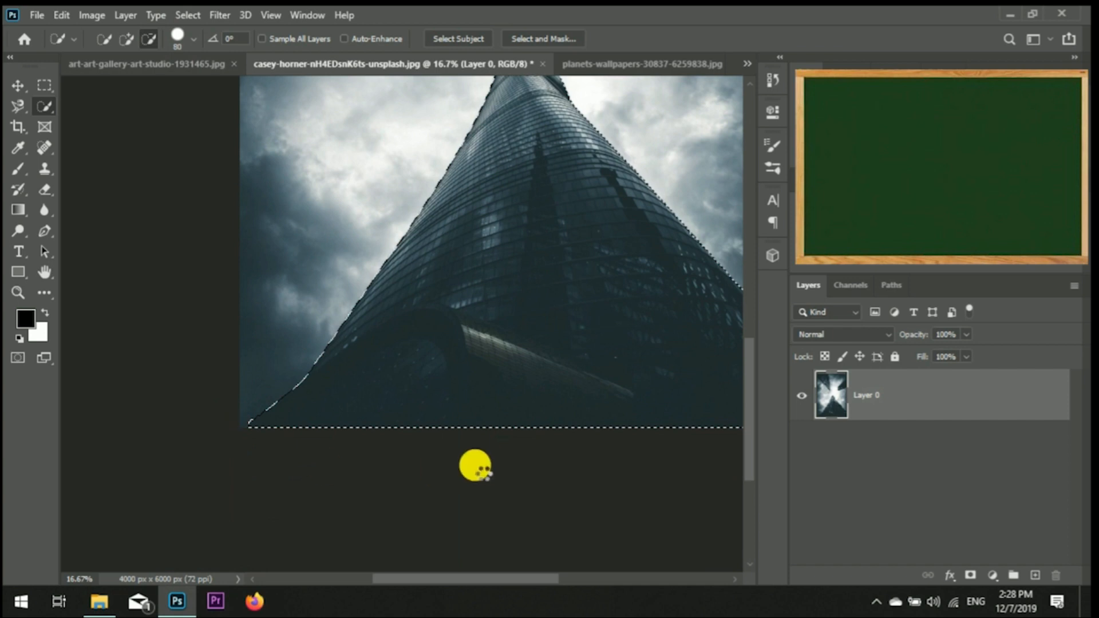
# Cut the selected tower onto its own layer with Layer Via Cut.
pyautogui.hotkey('ctrl', '-')
pyautogui.hotkey('ctrl', '-')
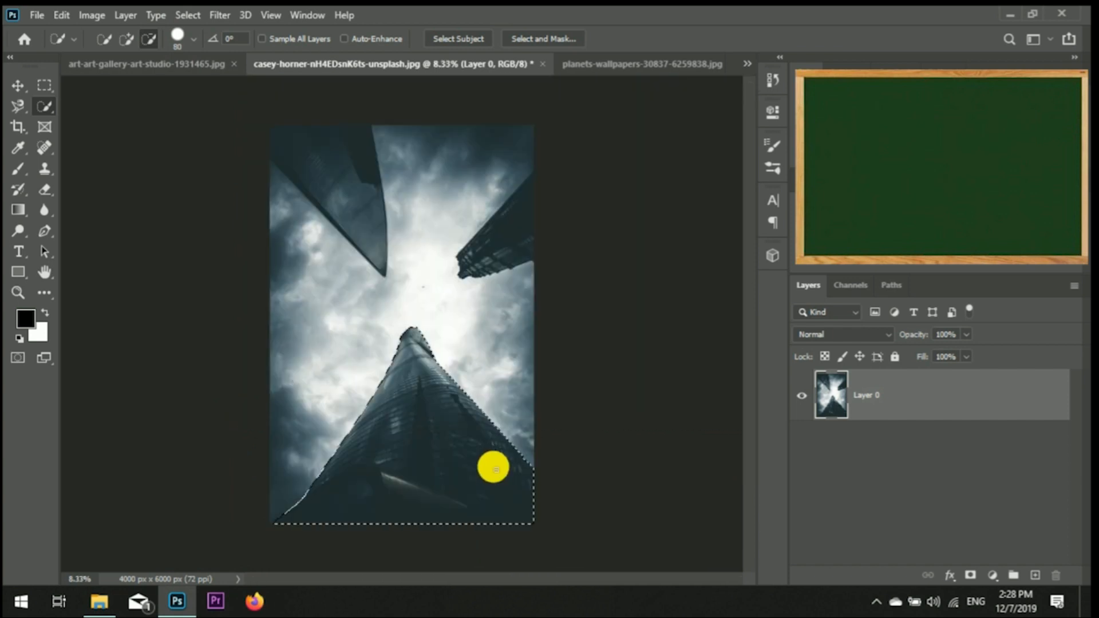
pyautogui.rightClick(451, 438)
pyautogui.click(517, 271)
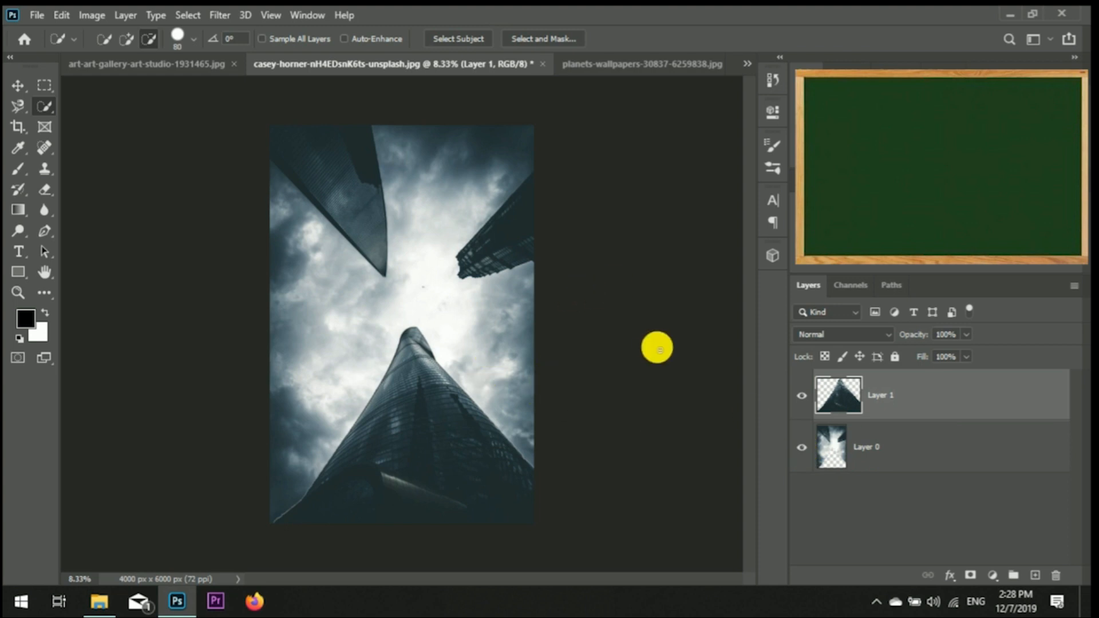
# Activate Layer 0 and select the second building at the image's upper right with a 150 px Quick Selection brush.
pyautogui.click(904, 463)
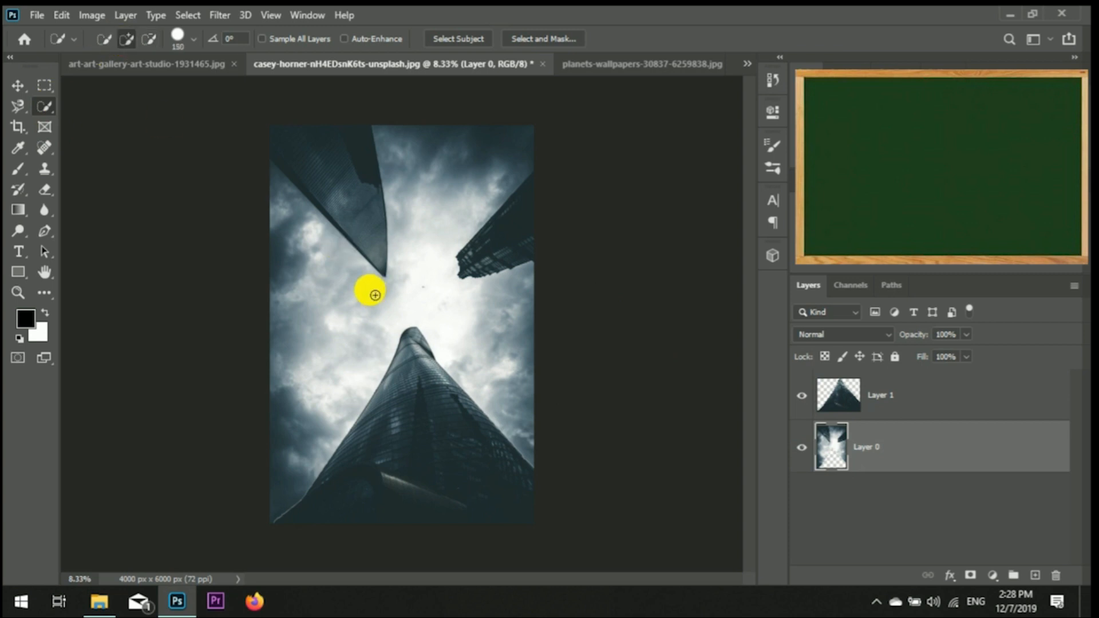
pyautogui.moveTo(435, 287); pyautogui.dragTo(484, 252)
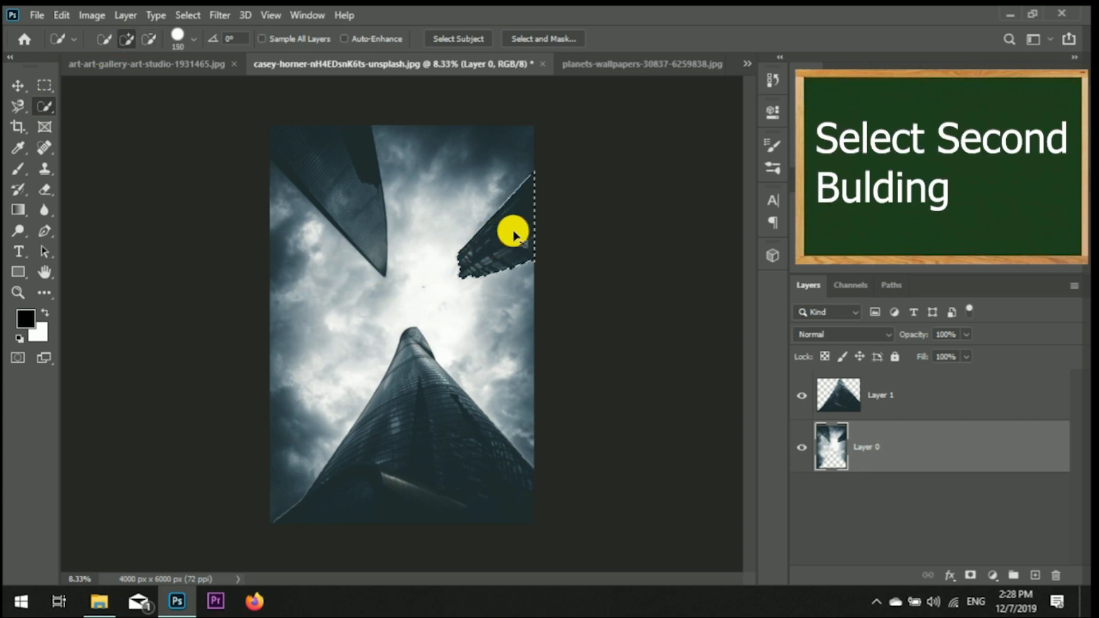
# Examine the second building's selection up close along its lower edge, corners and upper edge for missed areas.
pyautogui.hotkey('ctrl', '+')
pyautogui.hotkey('ctrl', '+')
pyautogui.hotkey('ctrl', '+')
pyautogui.moveTo(484, 579); pyautogui.dragTo(521, 579)
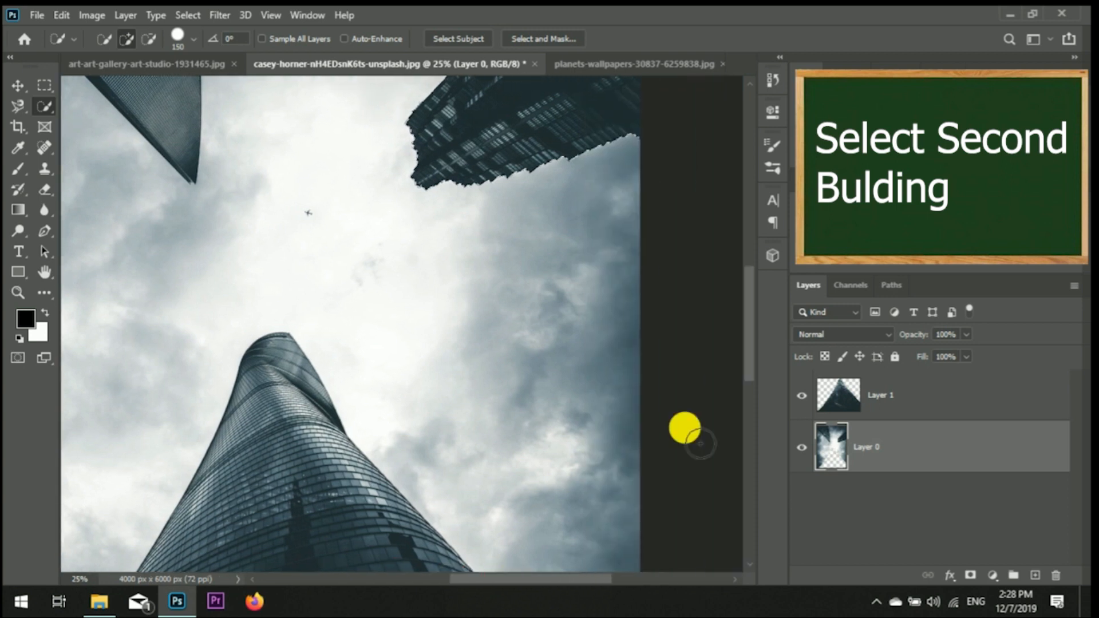
pyautogui.moveTo(746, 314); pyautogui.dragTo(758, 253)
pyautogui.hotkey('ctrl', '+')
pyautogui.hotkey('ctrl', '+')
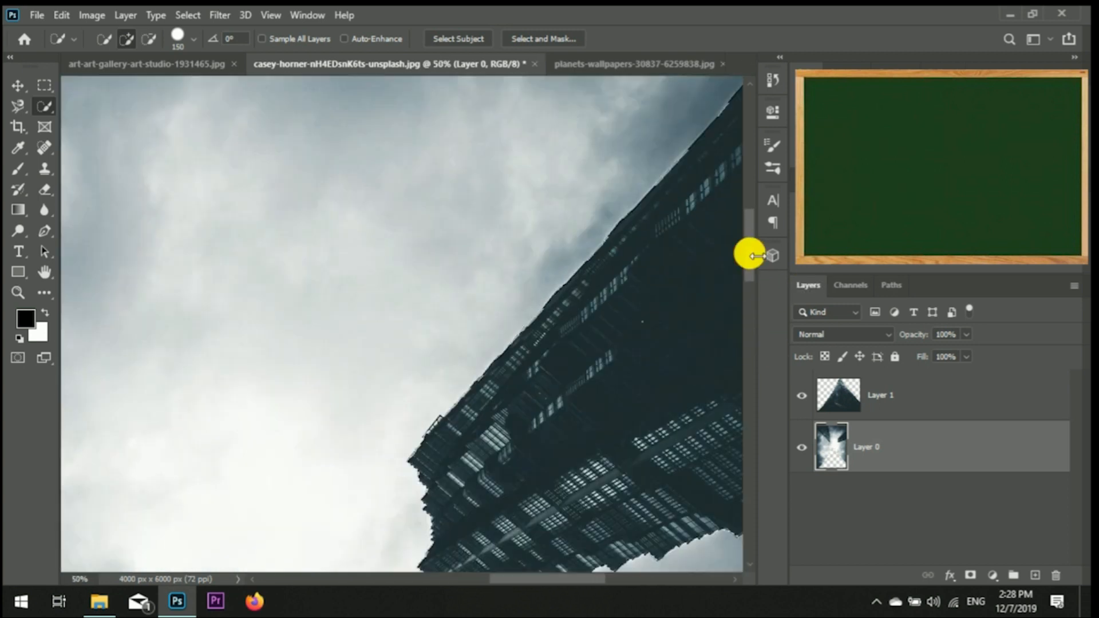
pyautogui.hotkey('ctrl', '+')
pyautogui.moveTo(753, 225); pyautogui.dragTo(757, 262)
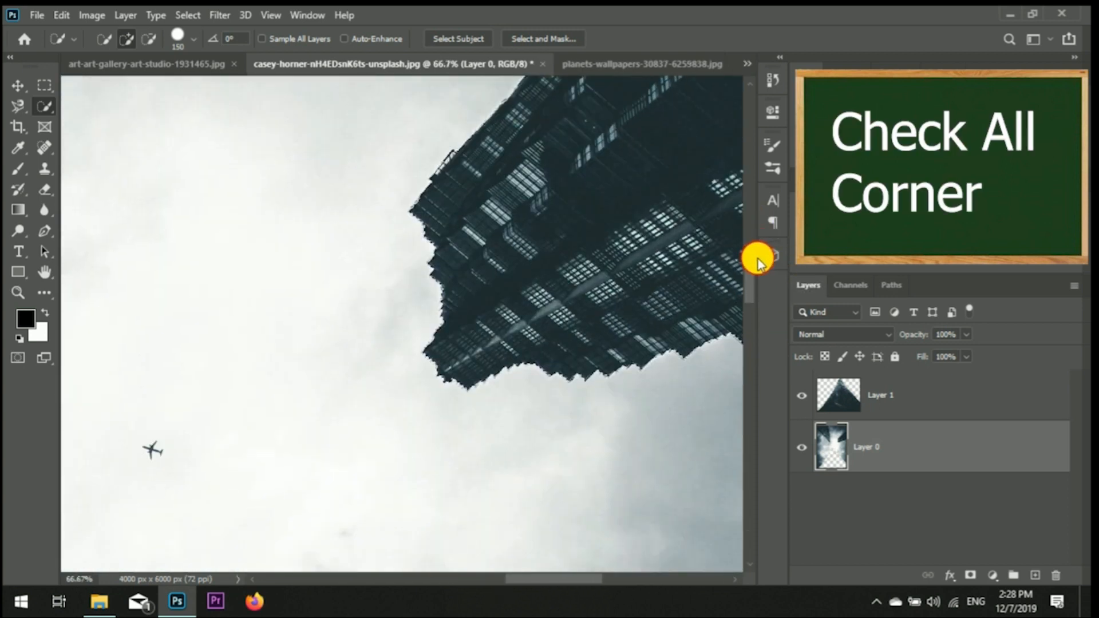
pyautogui.moveTo(545, 578); pyautogui.dragTo(596, 584)
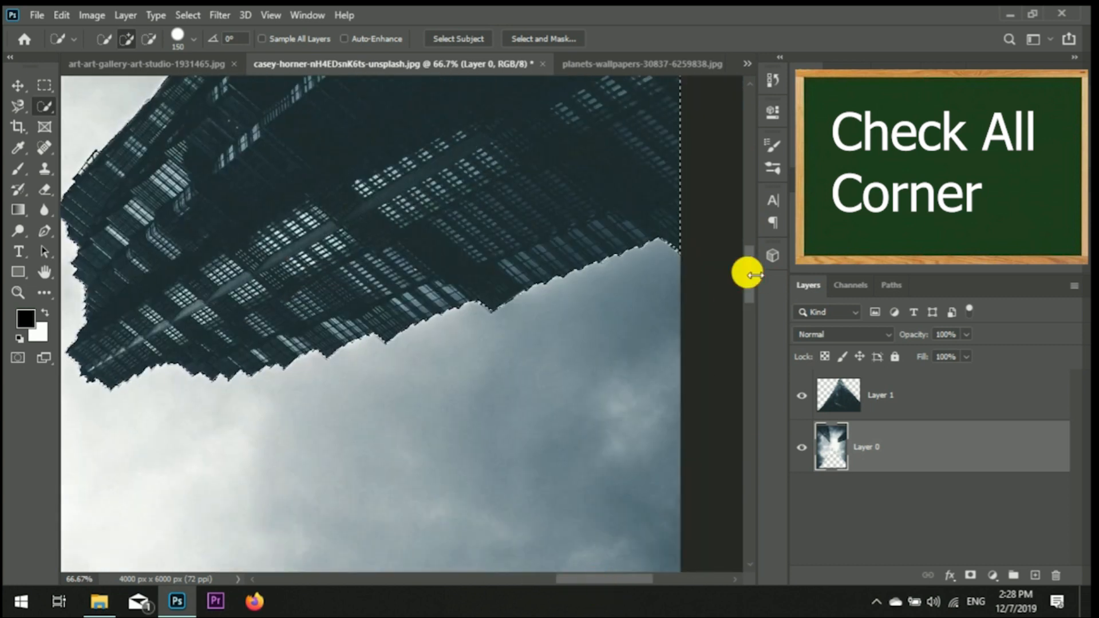
pyautogui.moveTo(746, 269); pyautogui.dragTo(756, 201)
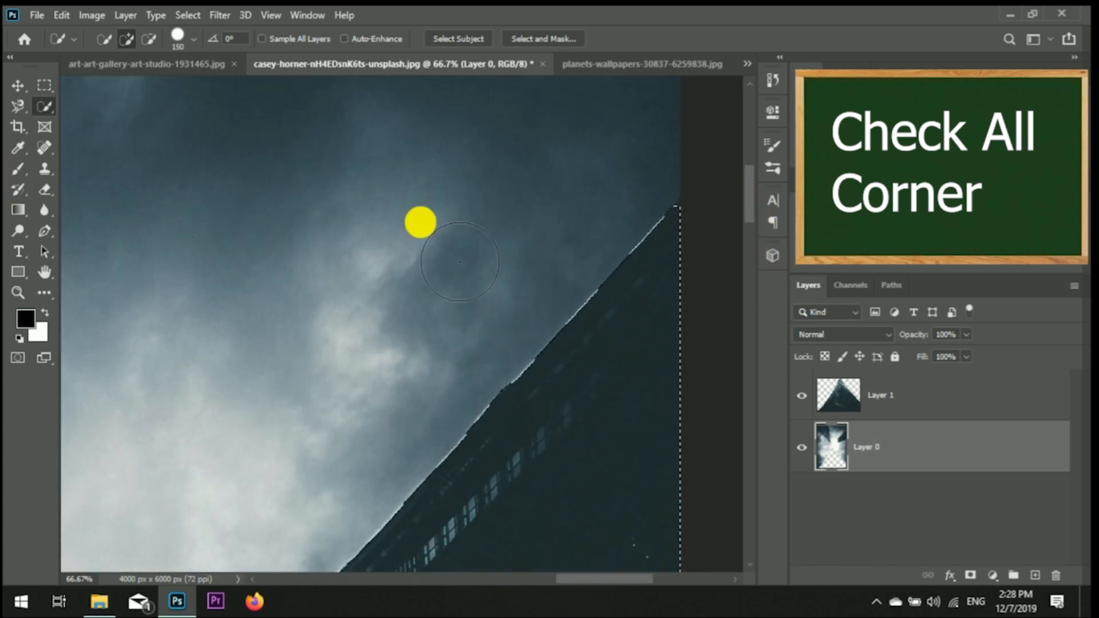
# Reduce the Quick Selection brush to 15 px for fine work at the second building's upper tip.
pyautogui.press('[')
pyautogui.press('[')
pyautogui.press('[')
pyautogui.press('[')
pyautogui.press('[')
pyautogui.press('[')
pyautogui.press('[')
pyautogui.press('[')
pyautogui.press('[')
pyautogui.press('[')
pyautogui.press('[')
pyautogui.press('[')
pyautogui.press('[')
pyautogui.press('[')
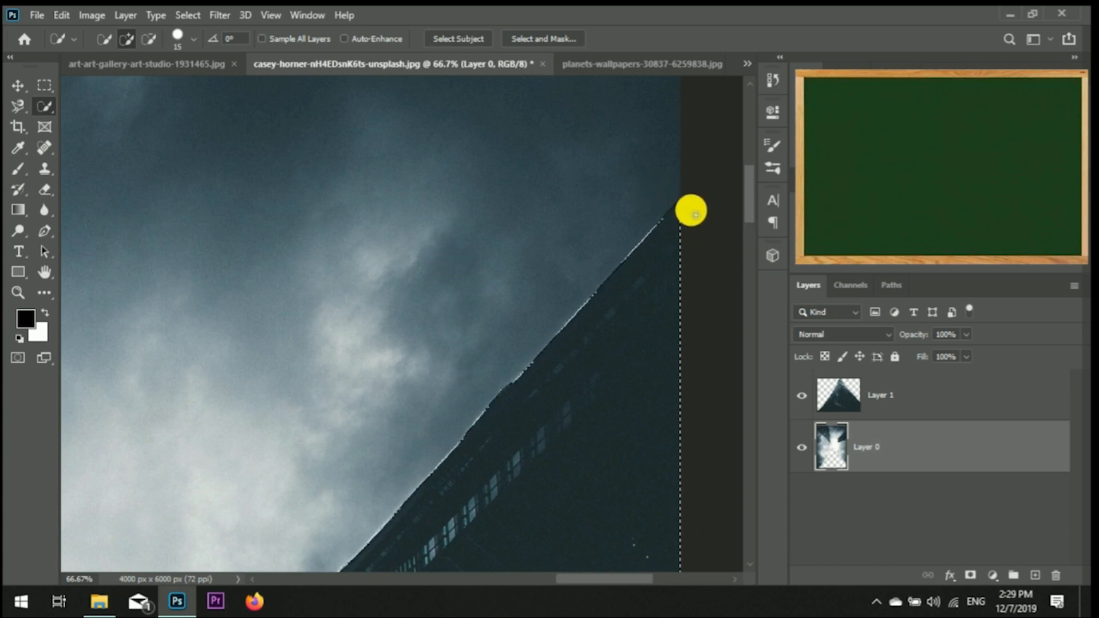
# Cut the selected second building onto its own layer with Layer Via Cut.
pyautogui.hotkey('ctrl', '-')
pyautogui.hotkey('ctrl', '-')
pyautogui.hotkey('ctrl', '-')
pyautogui.hotkey('ctrl', '-')
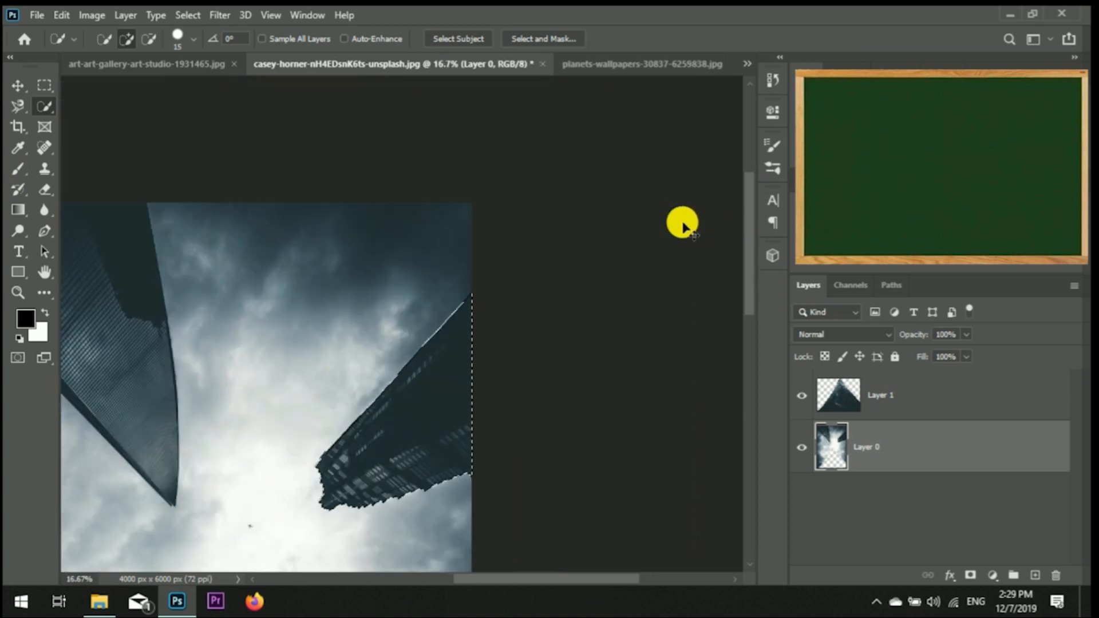
pyautogui.hotkey('ctrl', '-')
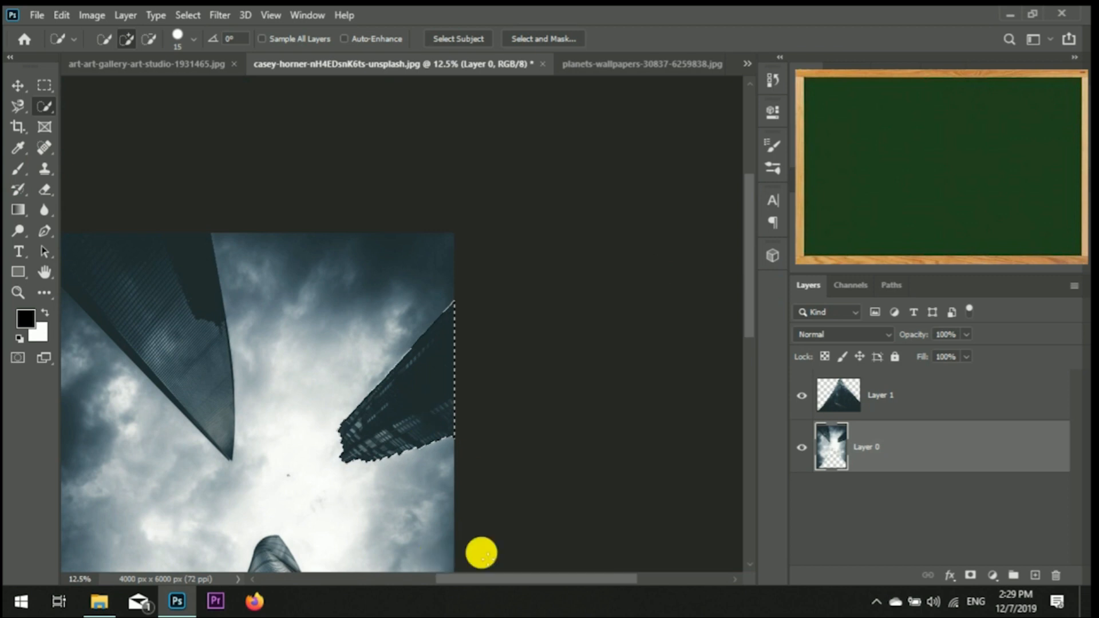
pyautogui.moveTo(750, 309); pyautogui.dragTo(750, 395)
pyautogui.rightClick(396, 151)
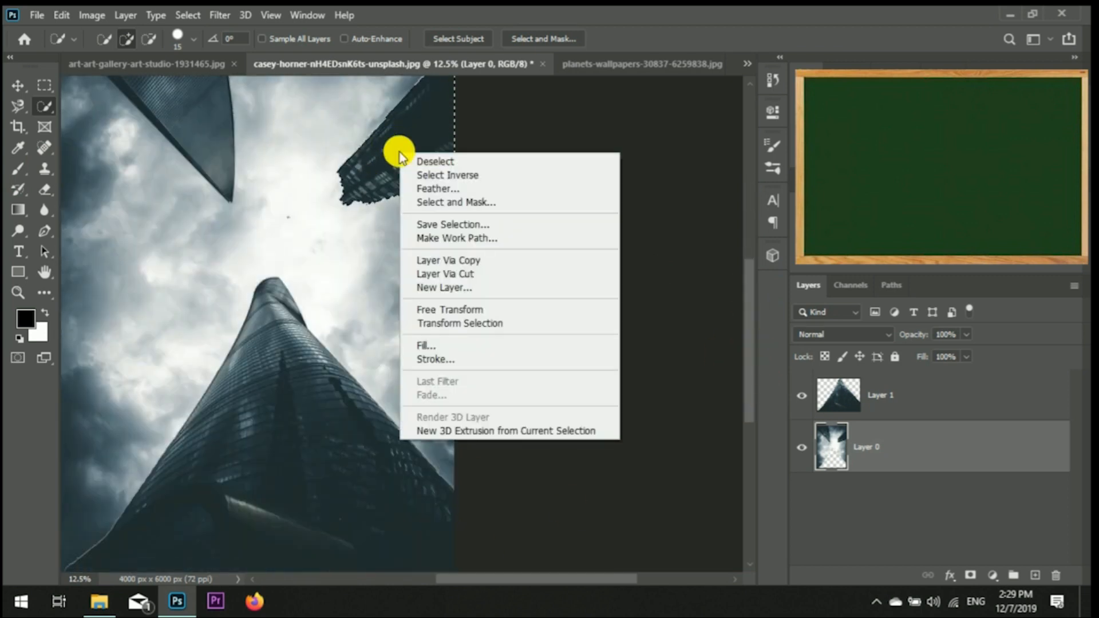
pyautogui.click(480, 275)
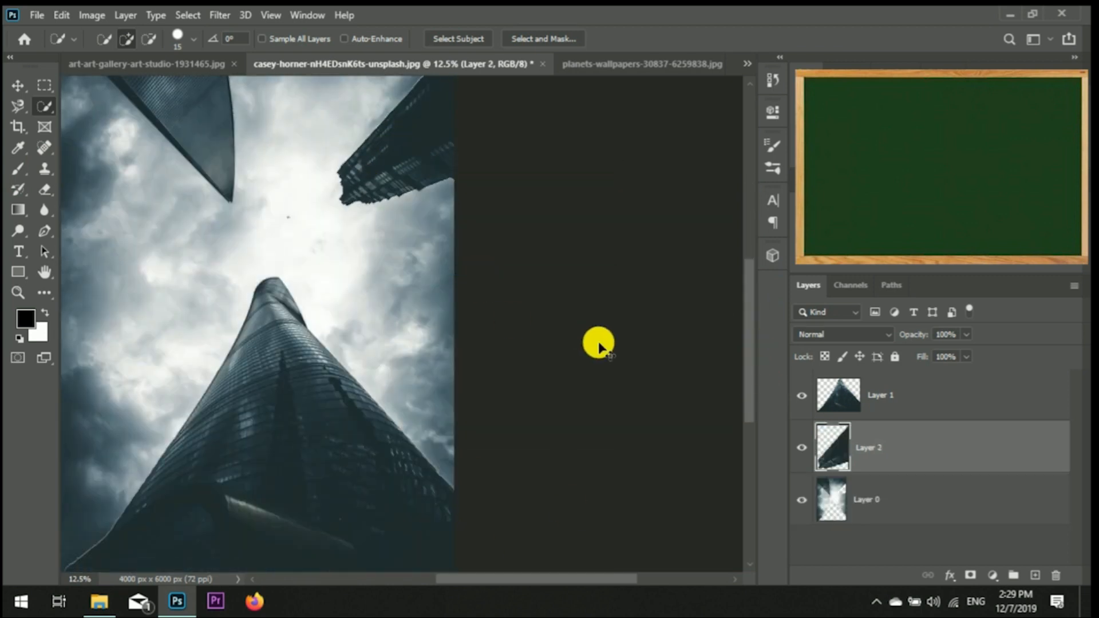
# Activate Layer 0 and select the third building at the image's upper left with a 125 px Quick Selection brush.
pyautogui.hotkey('ctrl', '-')
pyautogui.click(863, 502)
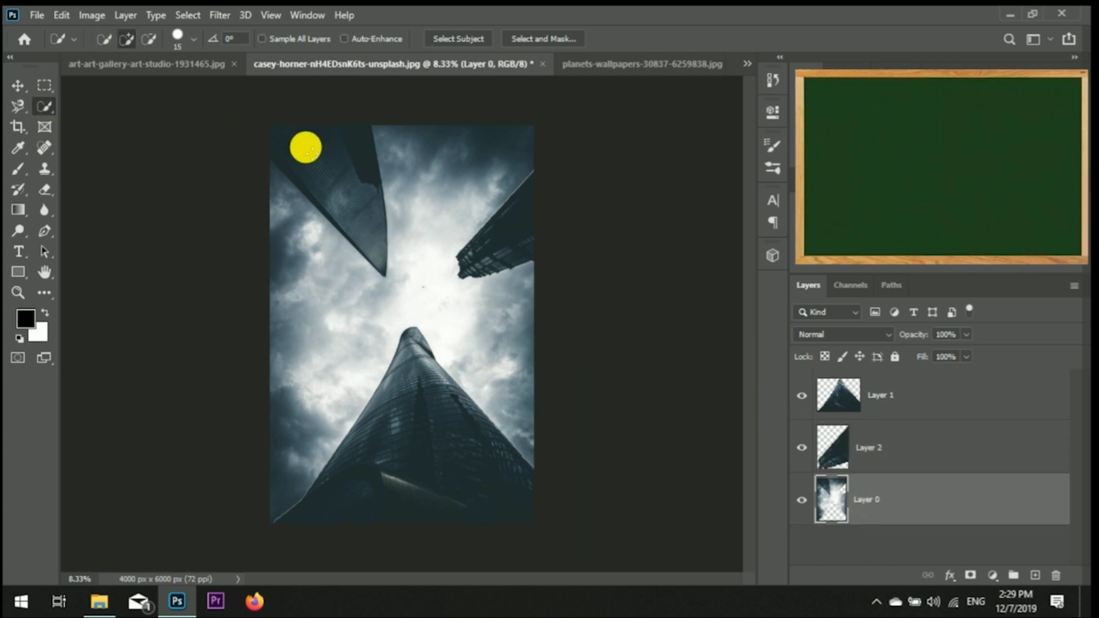
pyautogui.press(']')
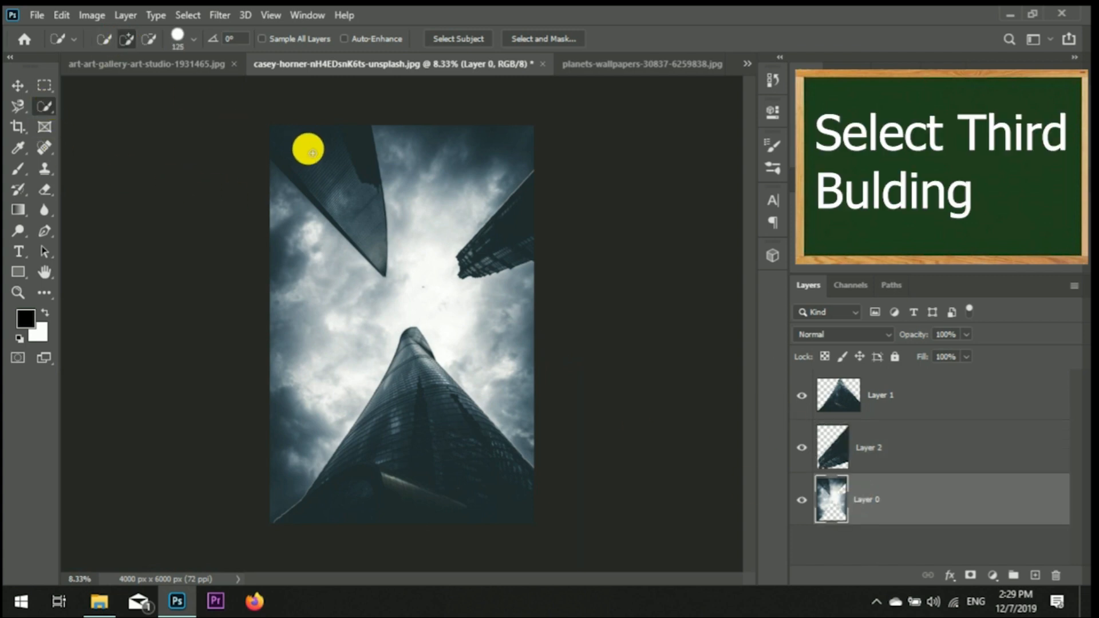
pyautogui.moveTo(278, 134); pyautogui.dragTo(336, 182)
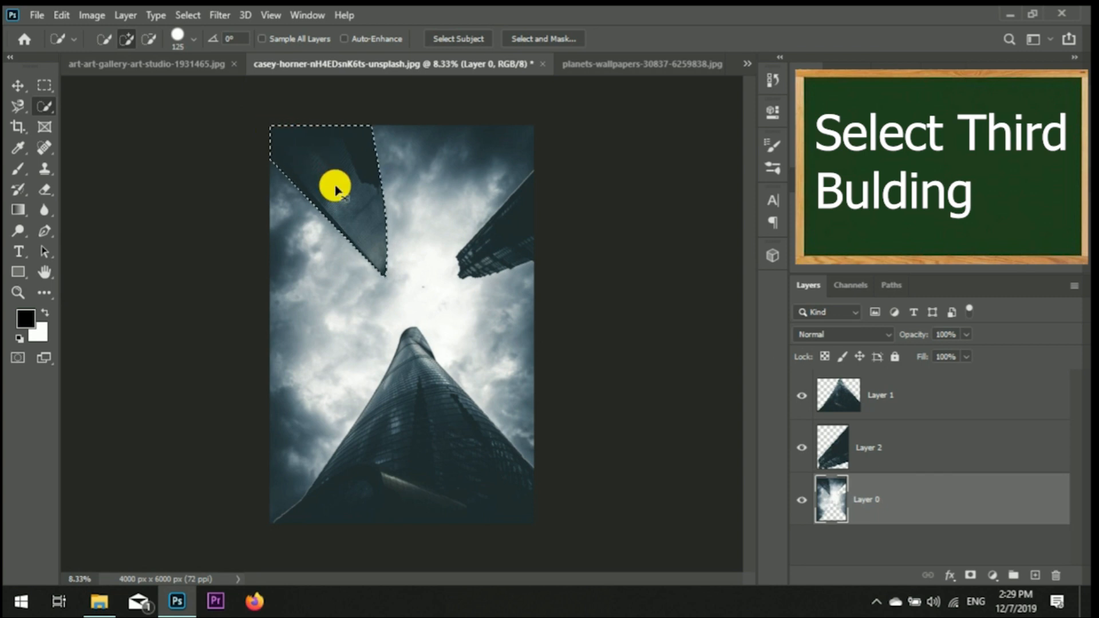
# Examine the third building's selection up close along both long edges and down to its pointed tip.
pyautogui.hotkey('ctrl', '+')
pyautogui.hotkey('ctrl', '+')
pyautogui.hotkey('ctrl', '+')
pyautogui.hotkey('ctrl', '+')
pyautogui.hotkey('ctrl', '+')
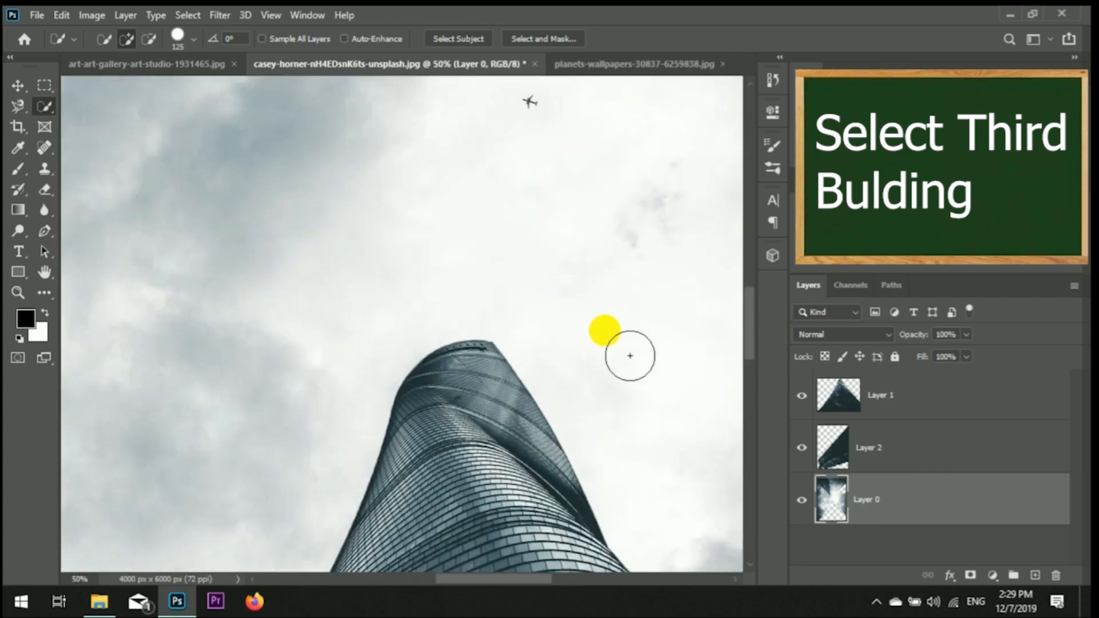
pyautogui.moveTo(750, 344); pyautogui.dragTo(748, 262)
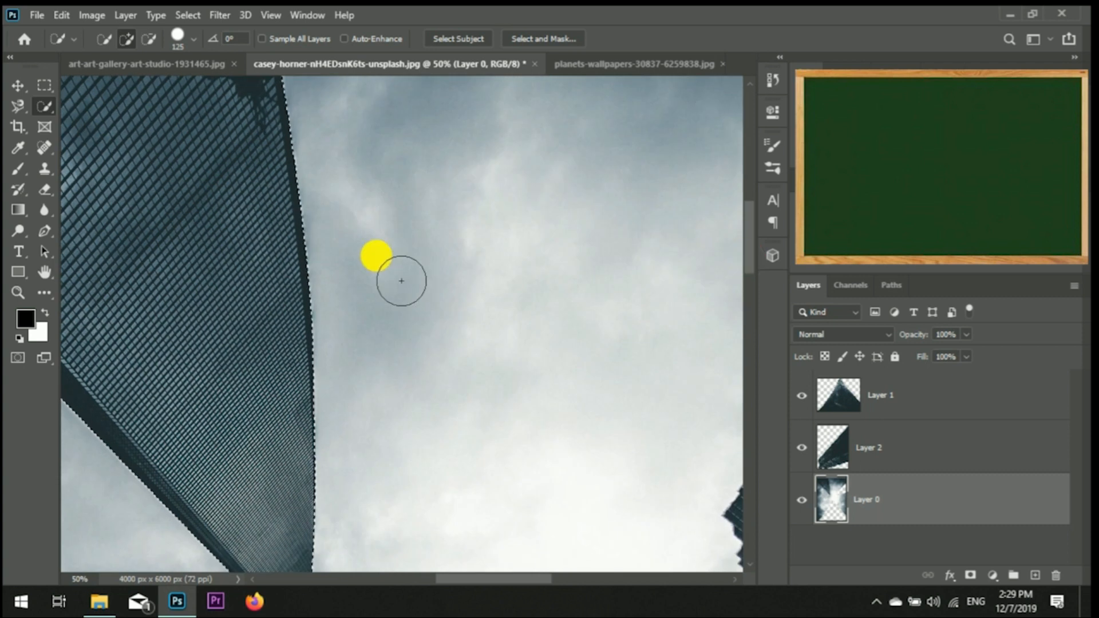
pyautogui.moveTo(313, 259); pyautogui.dragTo(462, 440)
pyautogui.moveTo(385, 150); pyautogui.dragTo(586, 297)
pyautogui.moveTo(419, 310); pyautogui.dragTo(604, 217)
pyautogui.moveTo(604, 355); pyautogui.dragTo(440, 84)
pyautogui.moveTo(521, 439); pyautogui.dragTo(437, 245)
pyautogui.moveTo(550, 421); pyautogui.dragTo(521, 351)
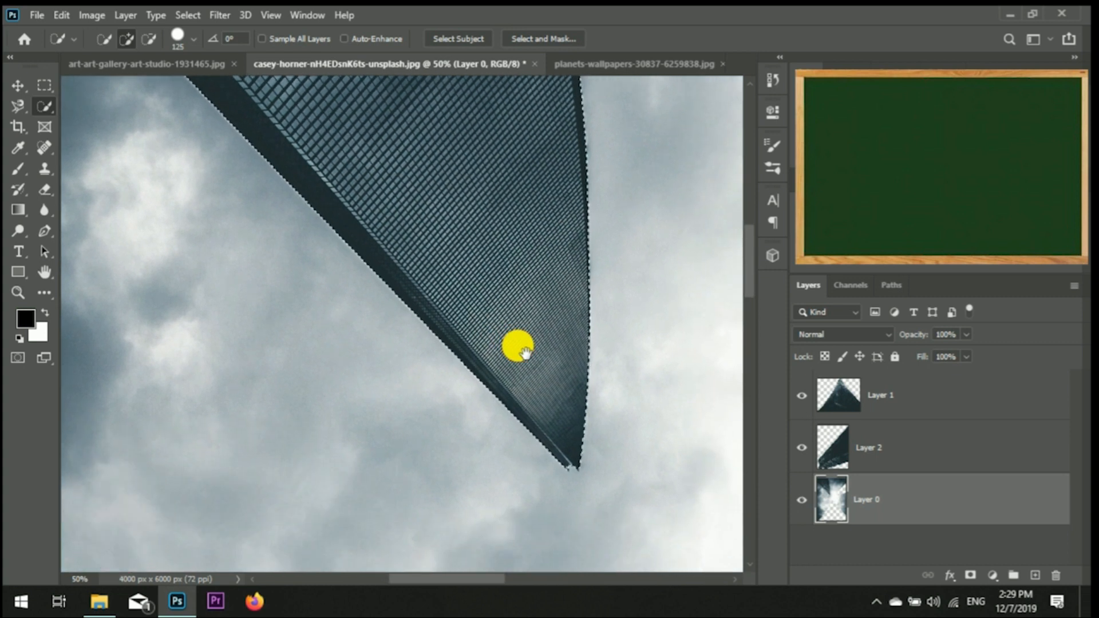
# Cut the selected third building onto its own layer with Layer Via Cut.
pyautogui.hotkey('ctrl', '-')
pyautogui.hotkey('ctrl', '-')
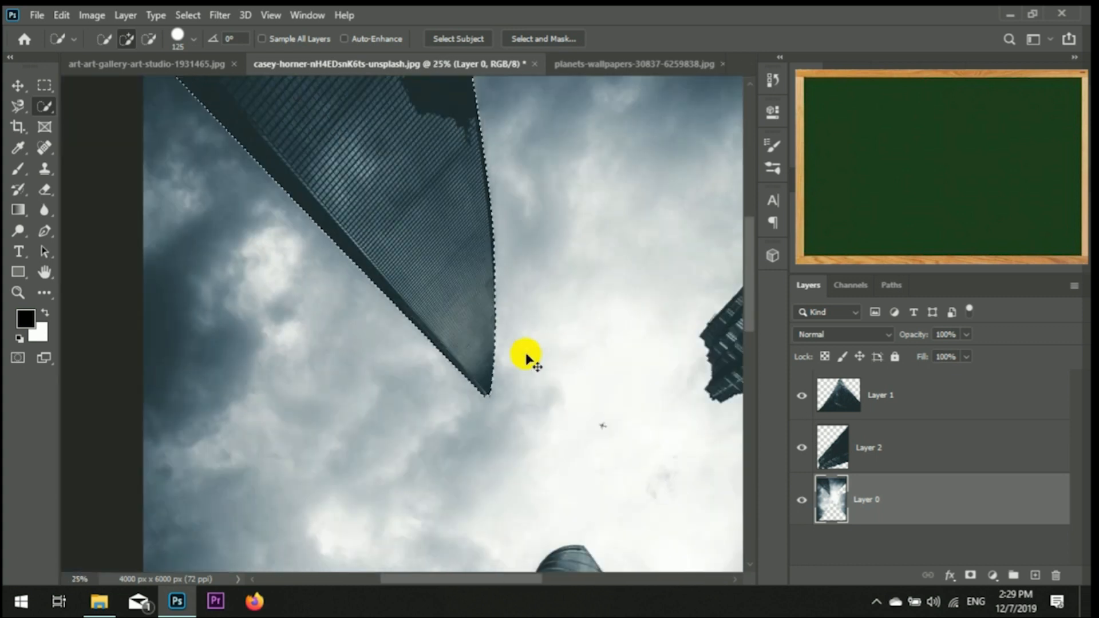
pyautogui.hotkey('ctrl', '-')
pyautogui.hotkey('ctrl', '-')
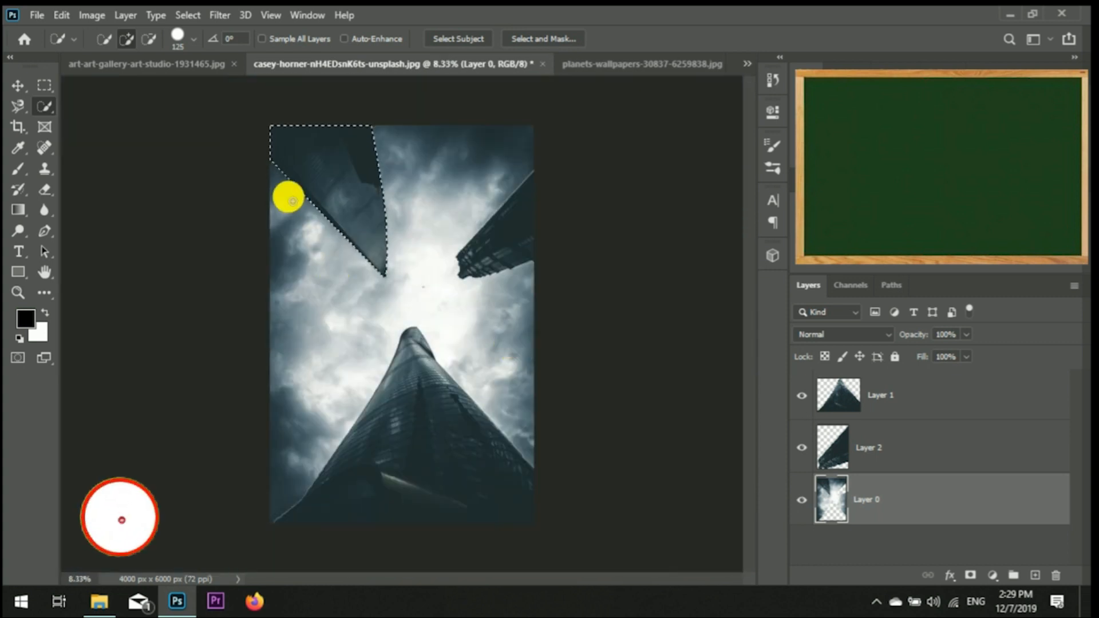
pyautogui.rightClick(324, 188)
pyautogui.click(393, 314)
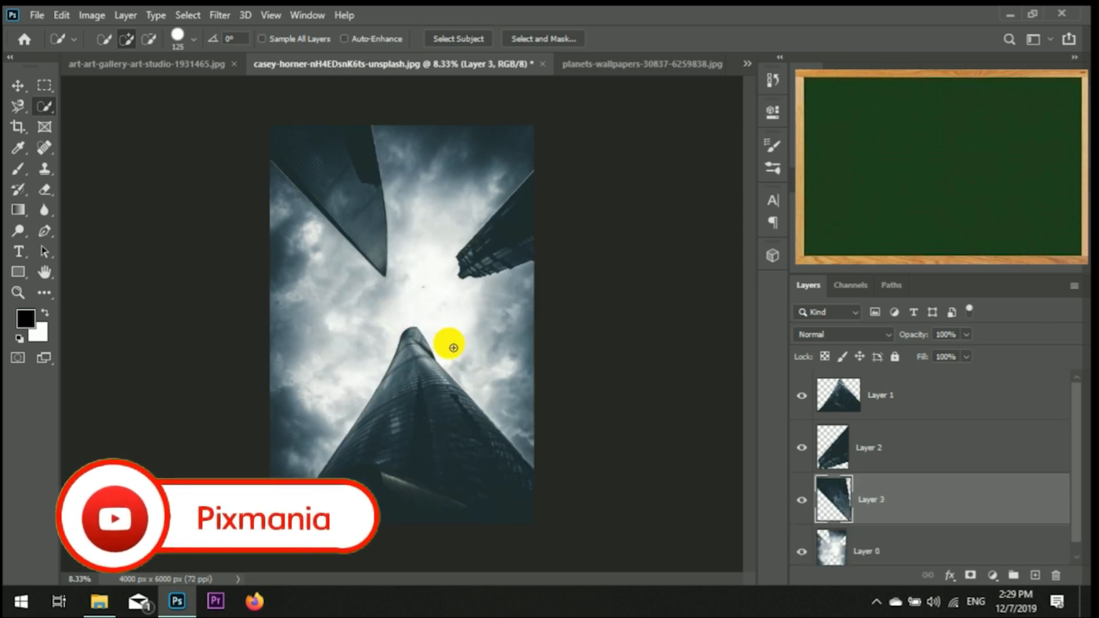
# Activate Layer 0 and hide Layers 3, 2 and 1 so only the sky layer shows.
pyautogui.scroll(-1, 1080, 458)
pyautogui.click(922, 548)
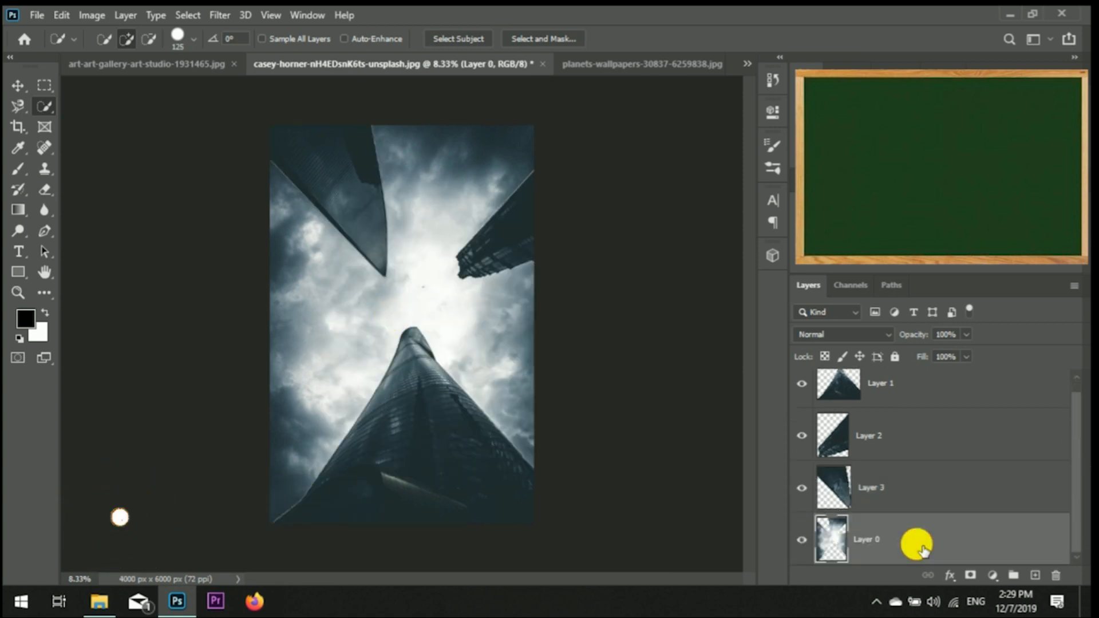
pyautogui.click(799, 538)
pyautogui.click(801, 543)
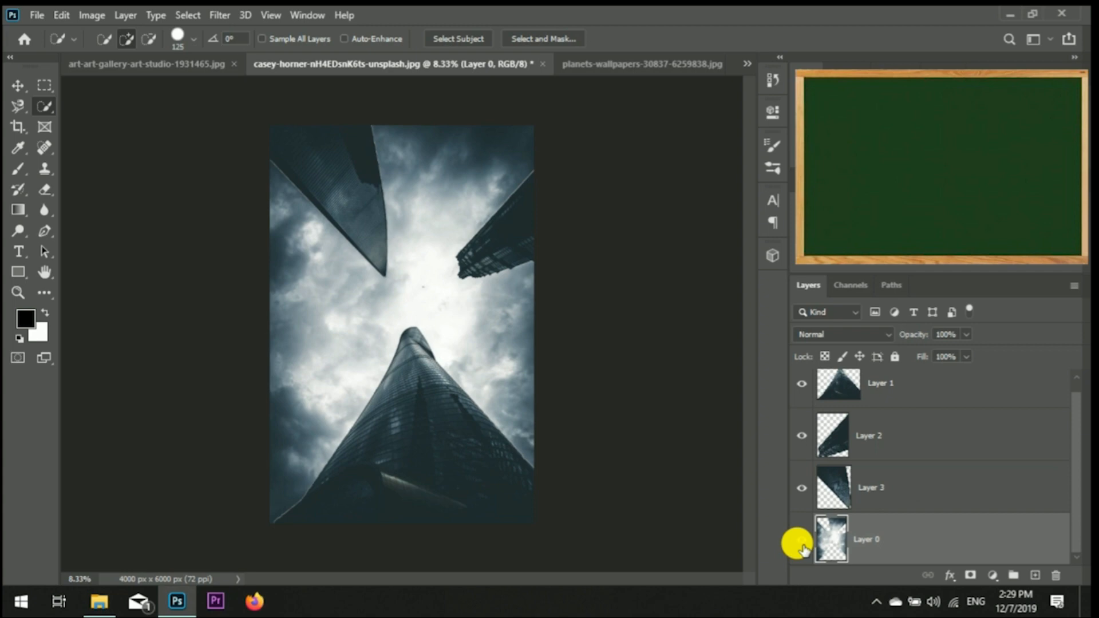
pyautogui.click(799, 490)
pyautogui.click(799, 438)
pyautogui.click(796, 386)
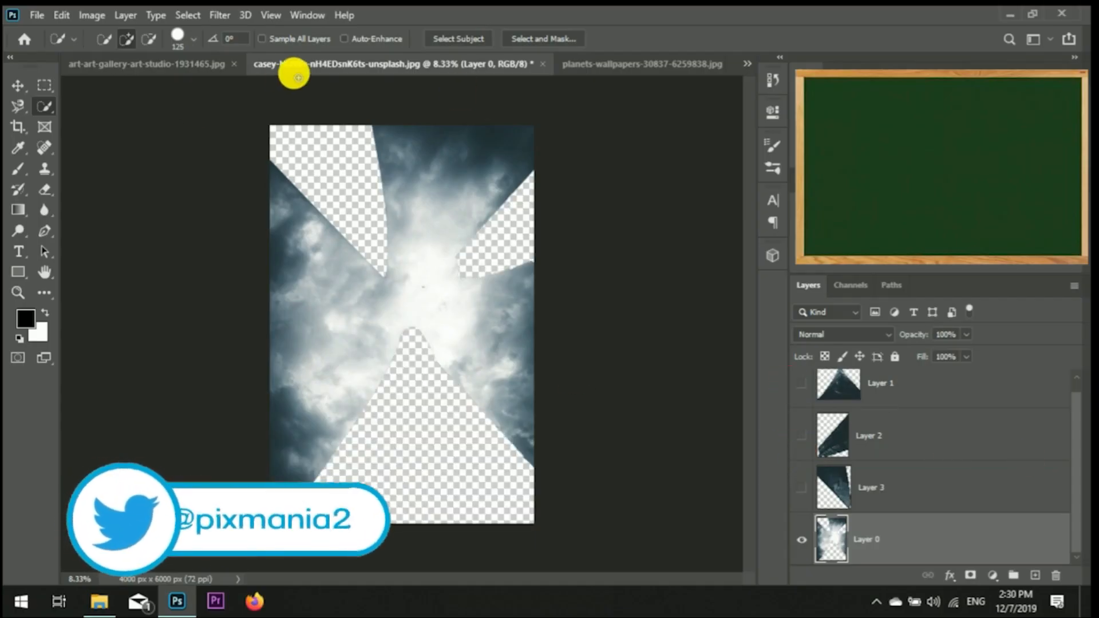
# Paste the cut-out picture frame from the art gallery image into the skyscraper image directly above Layer 0.
pyautogui.click(189, 65)
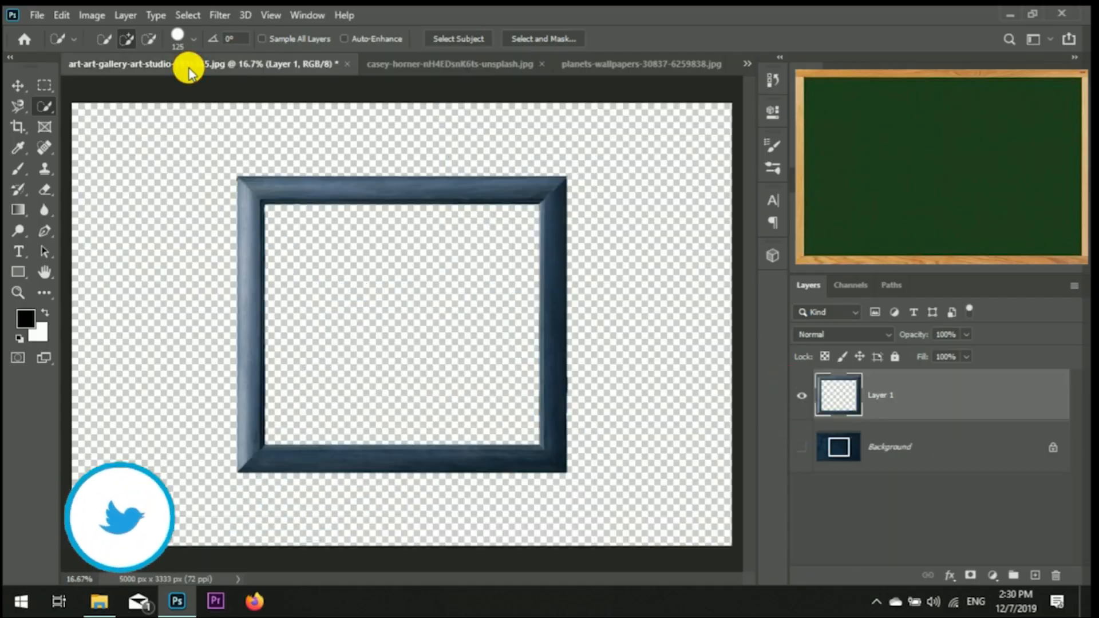
pyautogui.click(424, 65)
pyautogui.hotkey('ctrl', 'v')
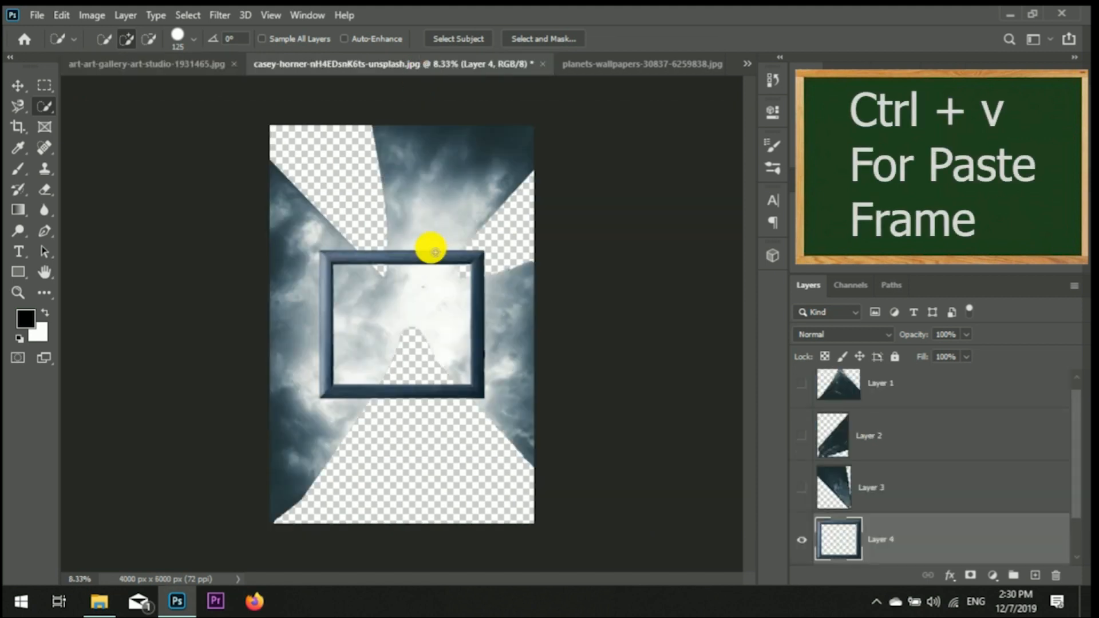
# Free Transform the pasted frame and set its horizontal reference position to 2149.50 px.
pyautogui.hotkey('ctrl', 't')
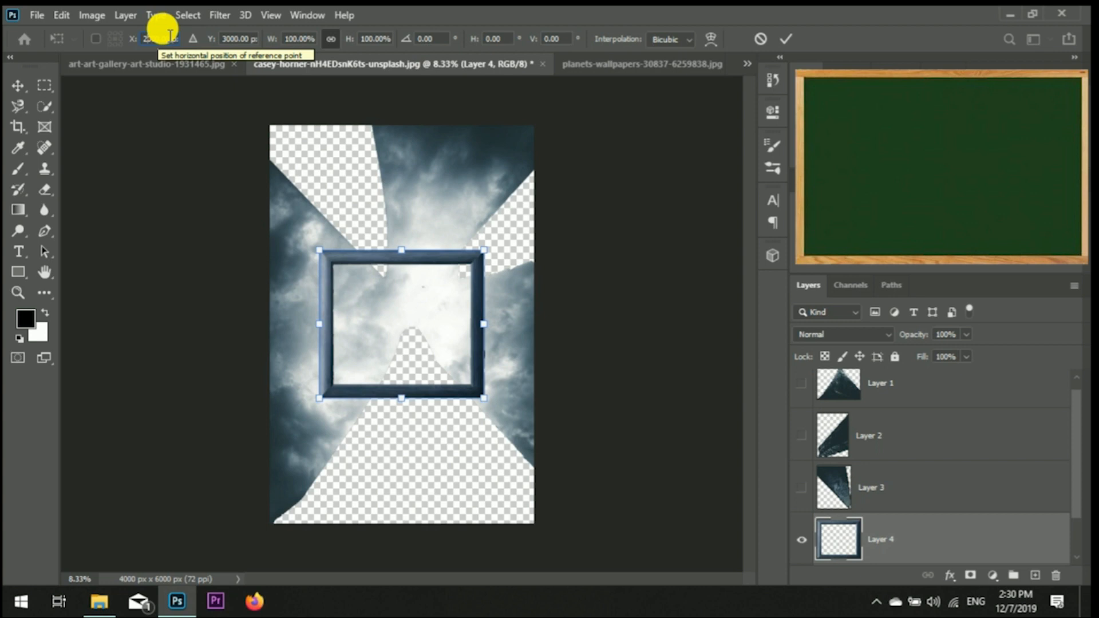
pyautogui.press('BackSpace')
pyautogui.write('1')
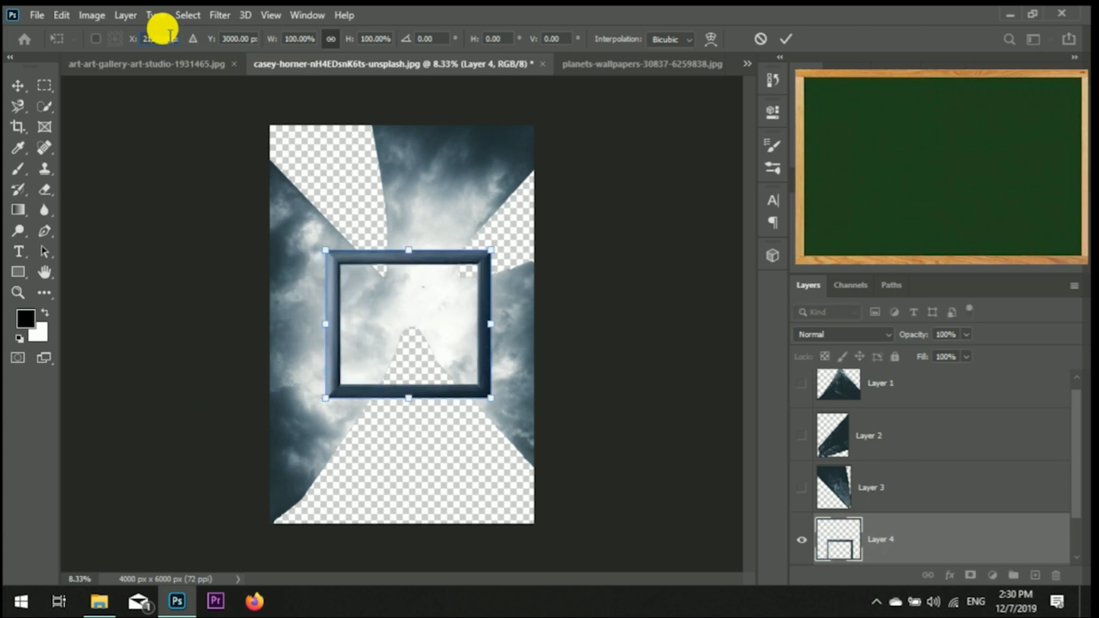
pyautogui.write('0')
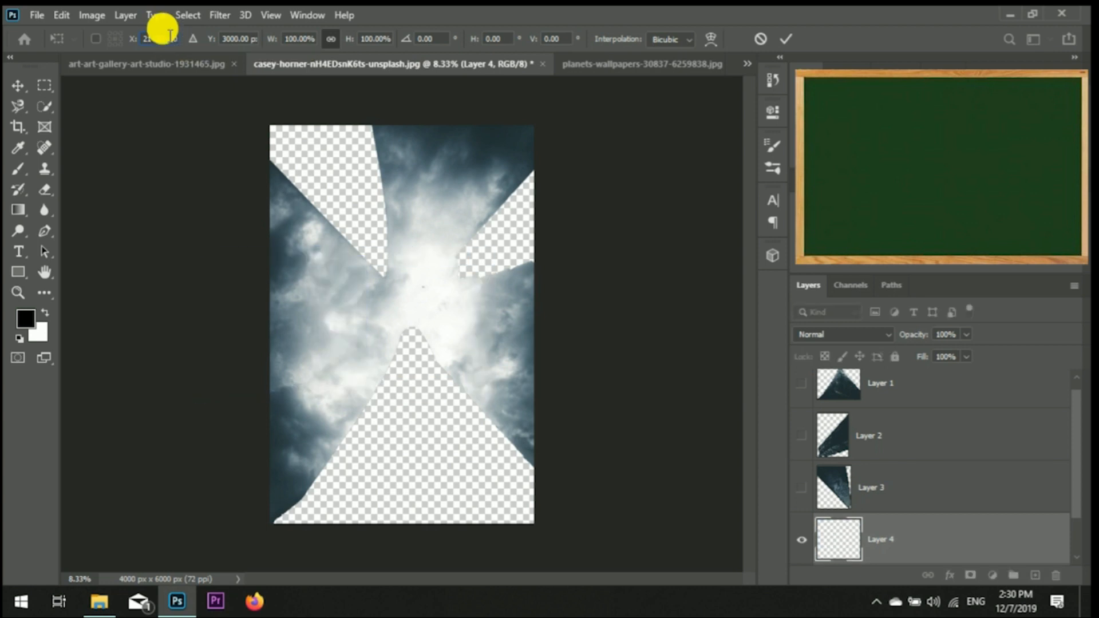
pyautogui.press('BackSpace')
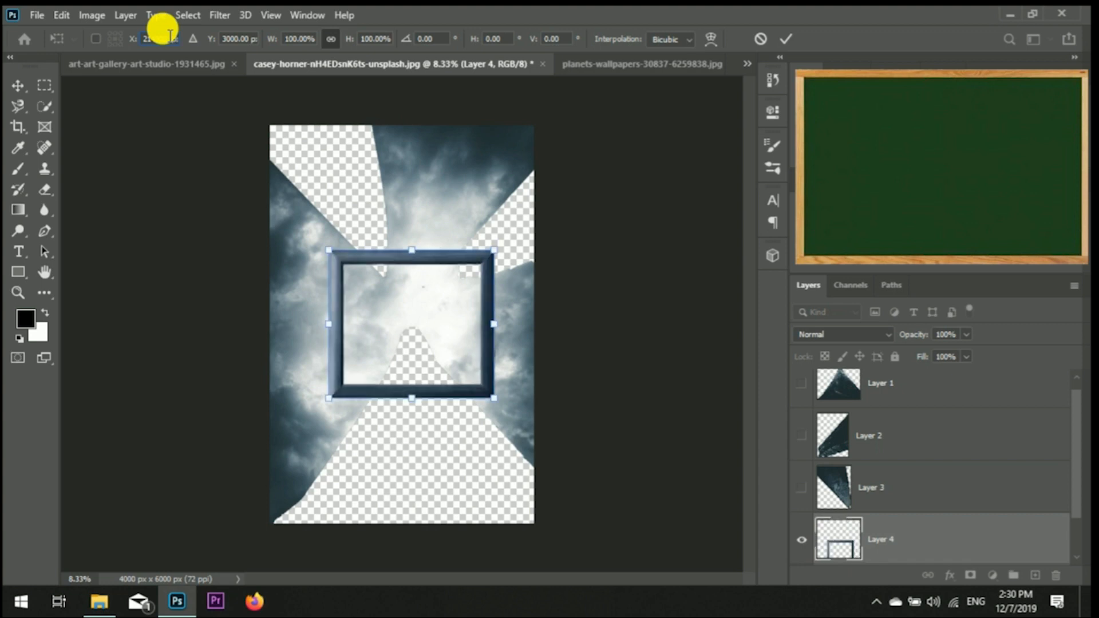
# Set the frame's vertical reference position to about 2520 px, apply the transform and return to the Quick Selection tool.
pyautogui.click(240, 39)
pyautogui.press('BackSpace')
pyautogui.press('BackSpace')
pyautogui.press('BackSpace')
pyautogui.press('BackSpace')
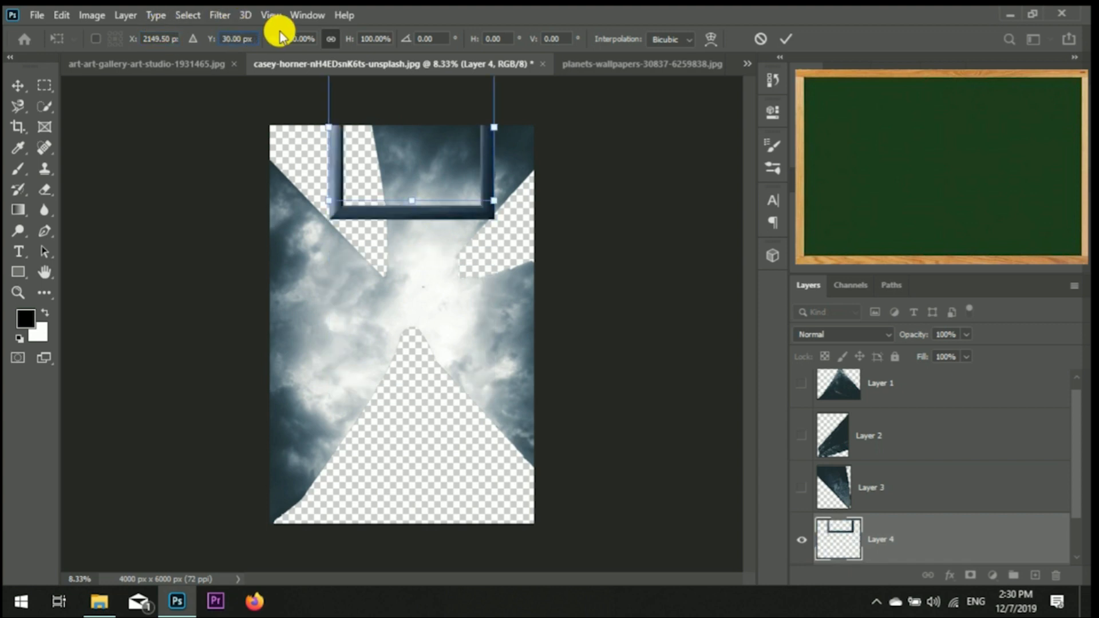
pyautogui.write('2')
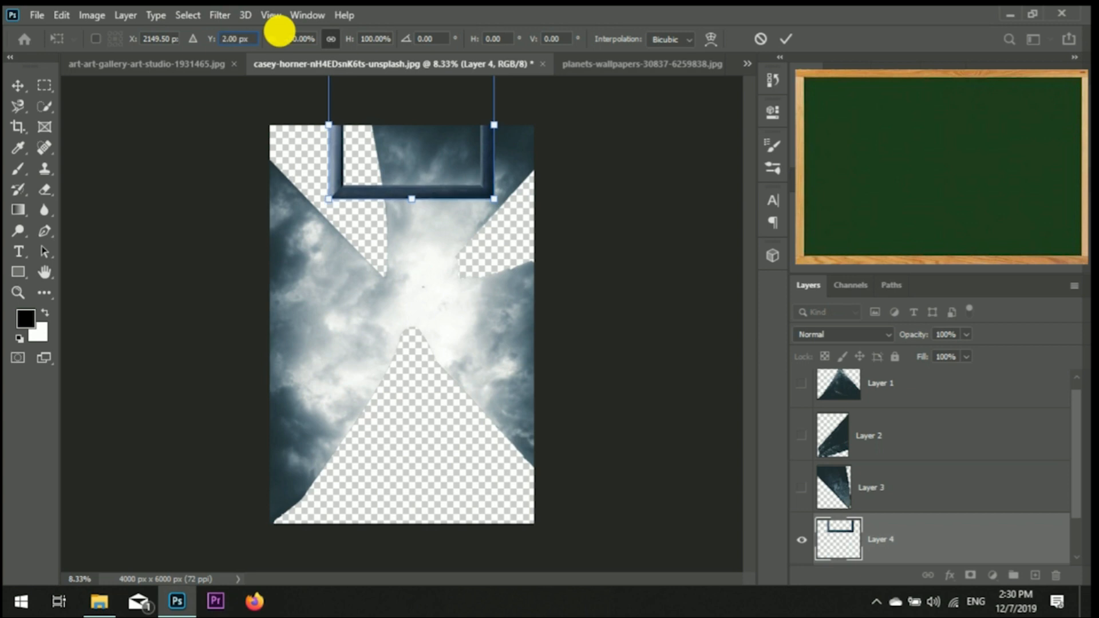
pyautogui.write('520')
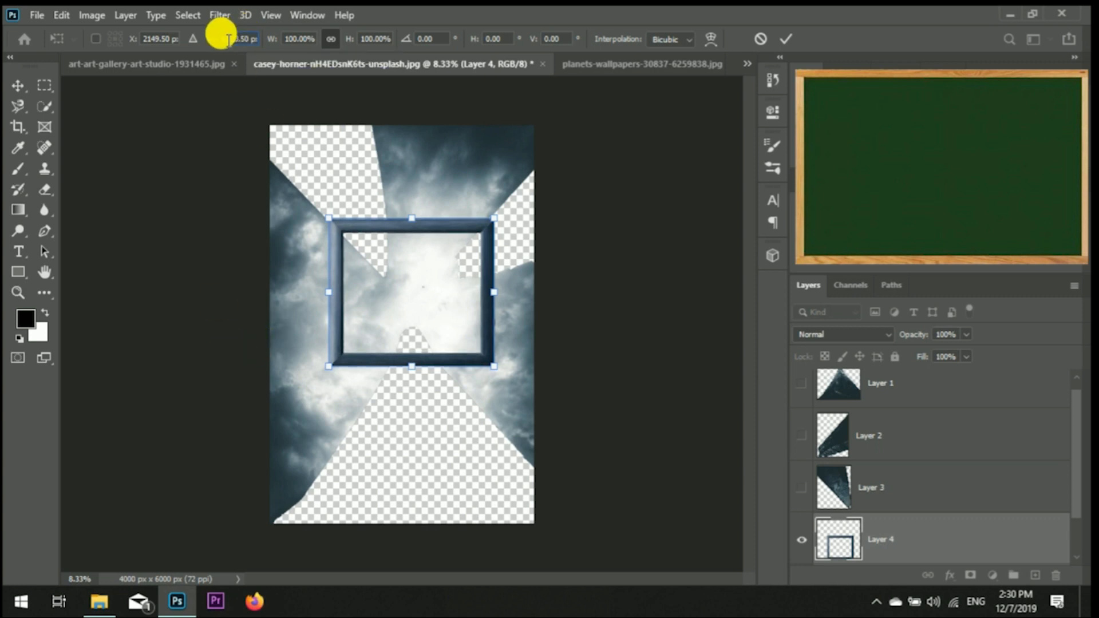
pyautogui.press('Return')
pyautogui.press('w')
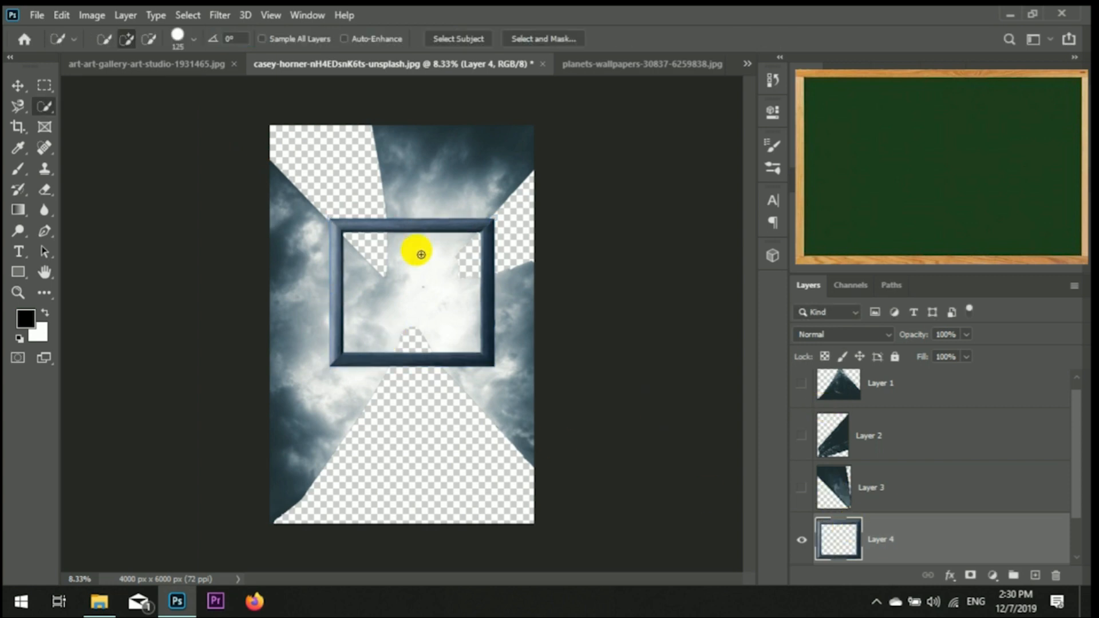
# Rotate the frame clockwise by about 26 degrees with Free Transform.
pyautogui.hotkey('ctrl', 't')
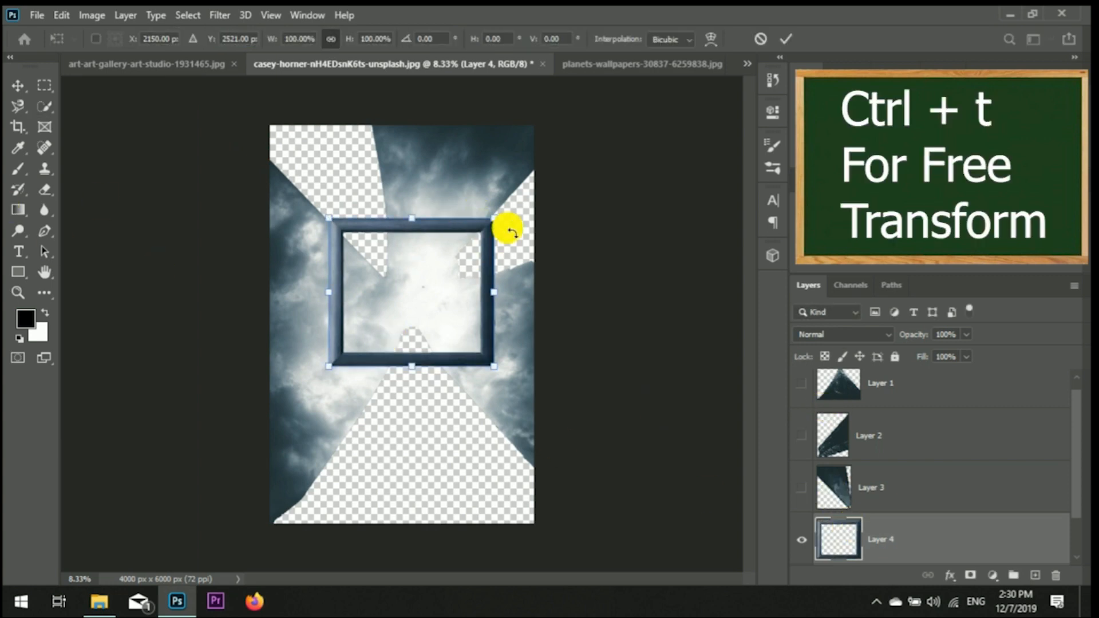
pyautogui.moveTo(505, 212); pyautogui.dragTo(509, 260)
pyautogui.hotkey('ctrl', 'z')
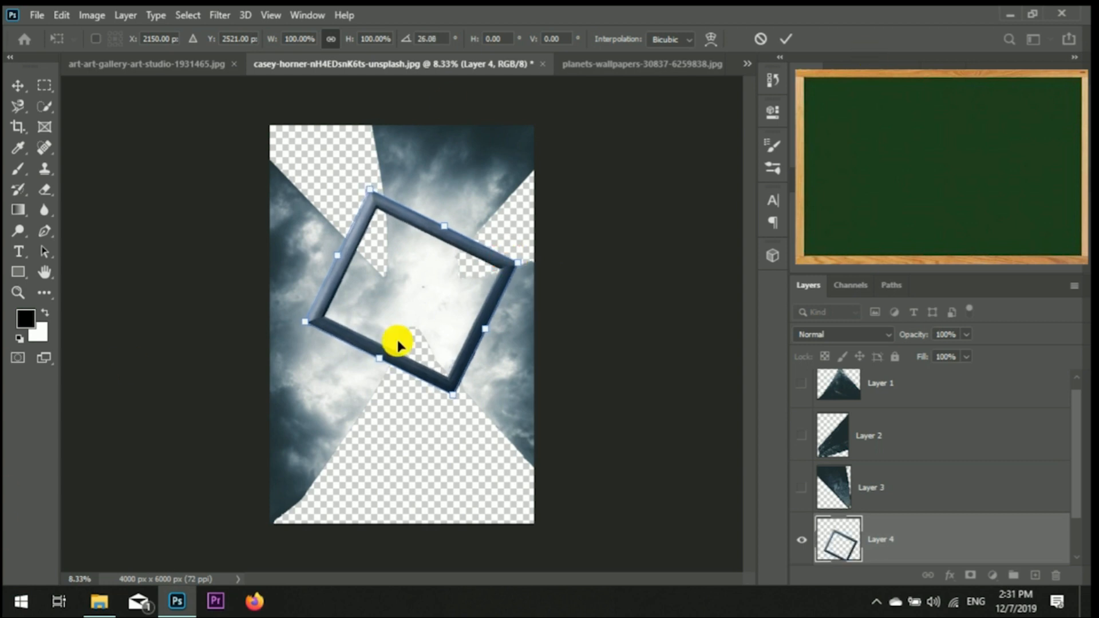
# Make the three skyscraper layers, Layer 3, Layer 2 and Layer 1, visible again above the rotated frame.
pyautogui.click(801, 487)
pyautogui.click(801, 435)
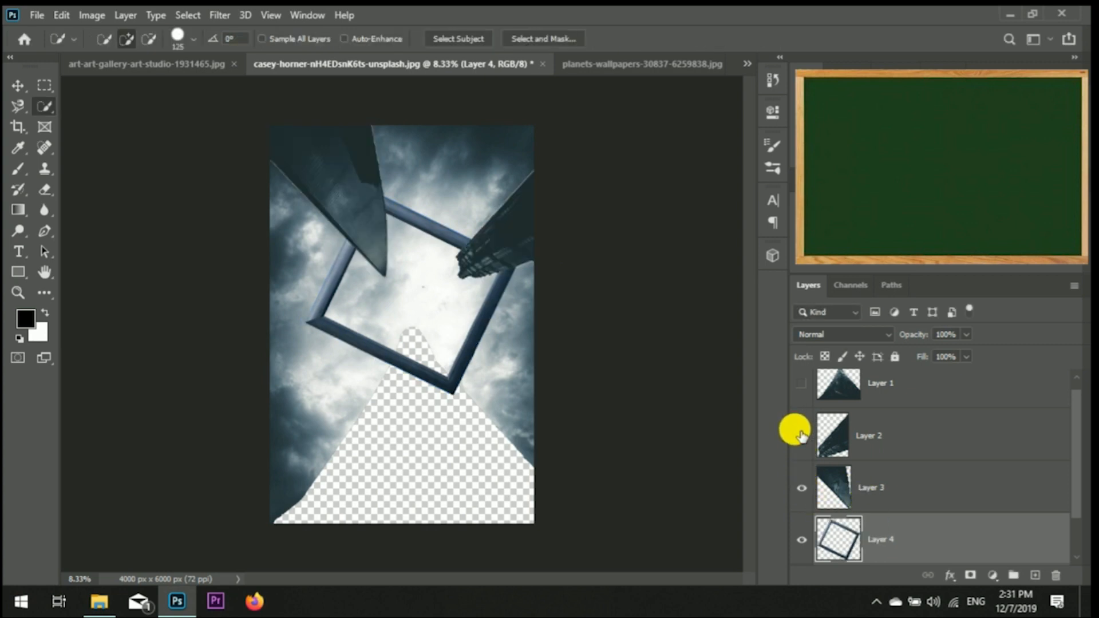
pyautogui.click(801, 383)
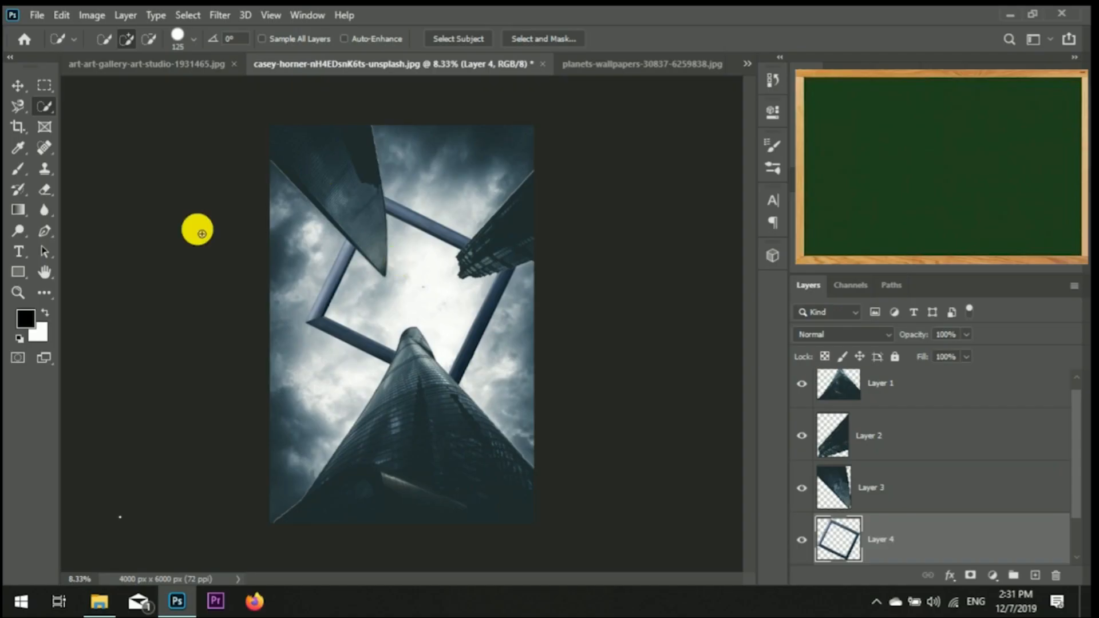
# Inspect the cut-out edges of the upper skyscrapers up close against the sky and the frame.
pyautogui.scroll(2, 371, 172)
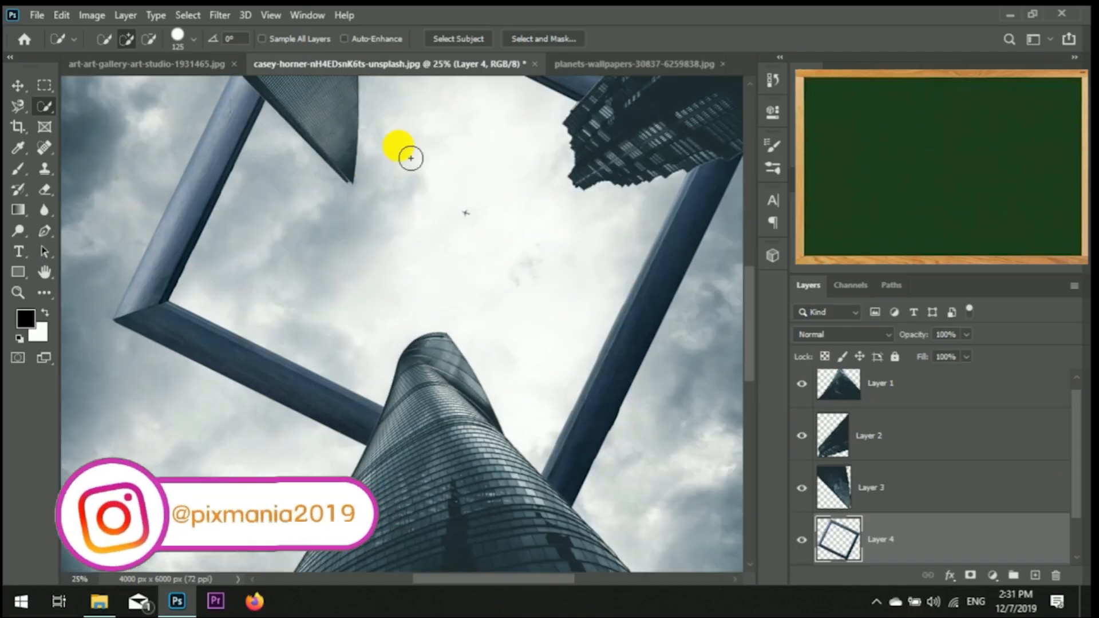
pyautogui.scroll(1, 726, 229)
pyautogui.scroll(1, 372, 318)
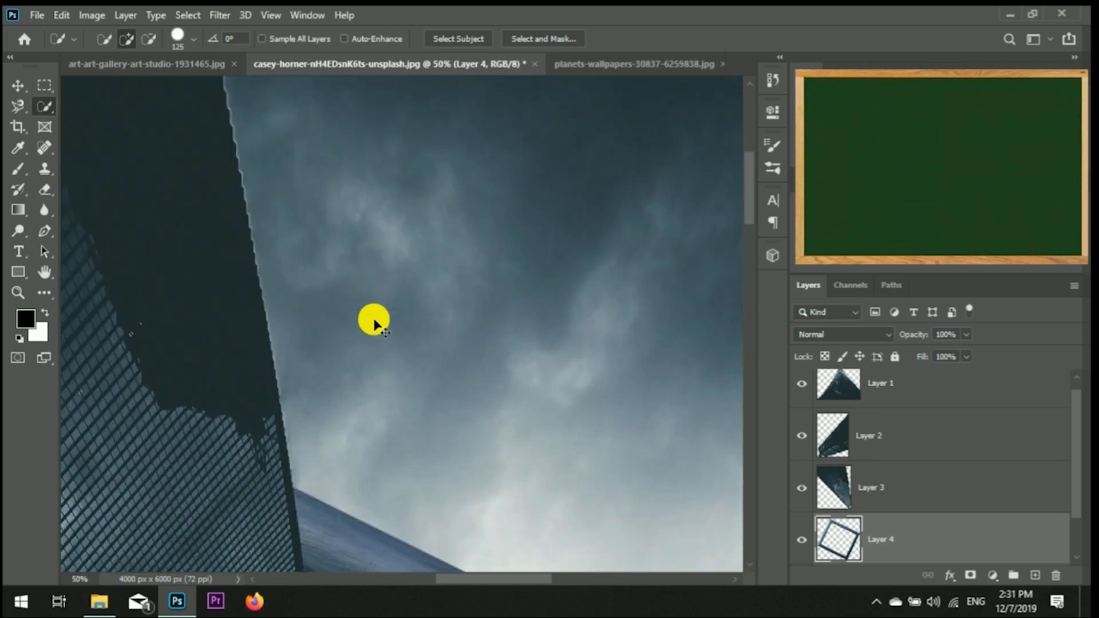
pyautogui.scroll(-4, 246, 179)
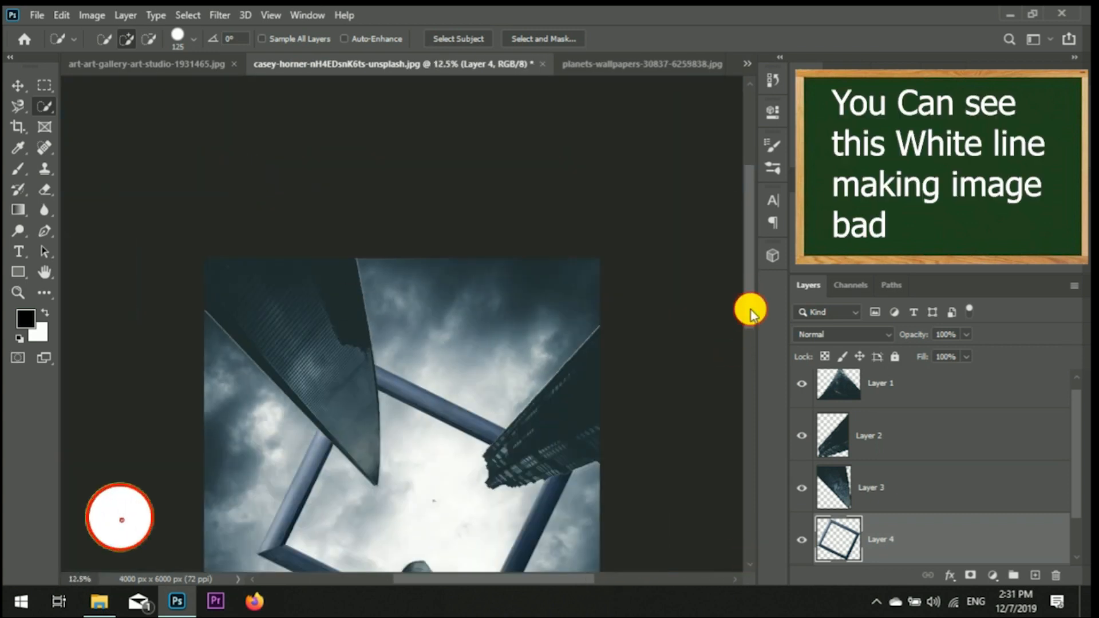
pyautogui.scroll(2, 749, 329)
pyautogui.moveTo(530, 579); pyautogui.dragTo(562, 581)
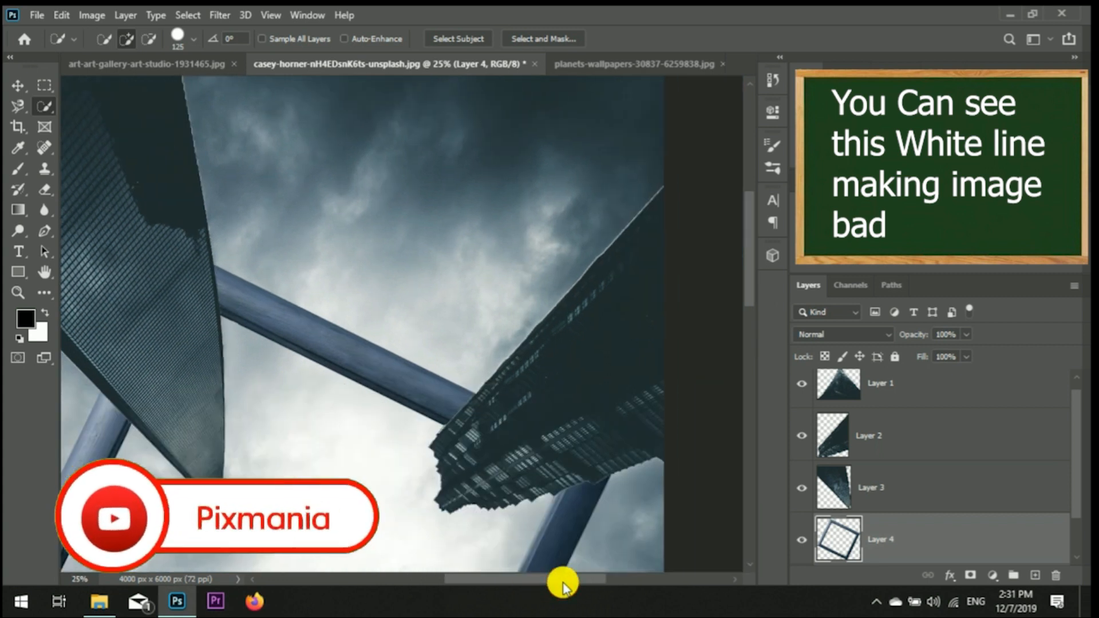
pyautogui.scroll(-3, 598, 273)
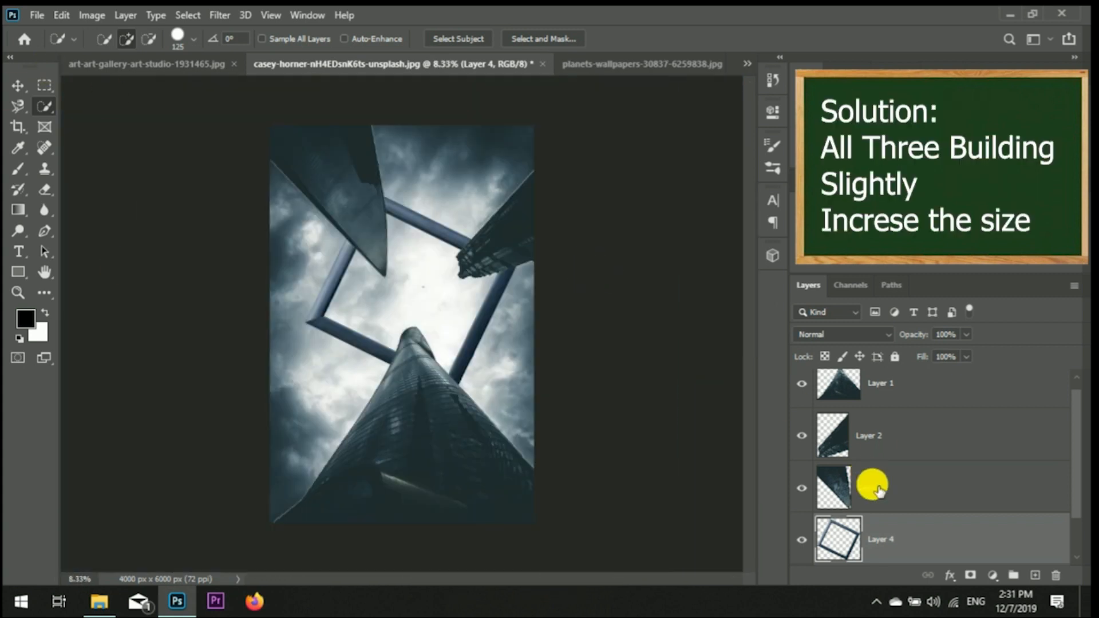
# Enlarge the upper-left skyscraper on Layer 3 slightly with Free Transform, extending its lower-right corner outward.
pyautogui.click(844, 488)
pyautogui.hotkey('ctrl', 't')
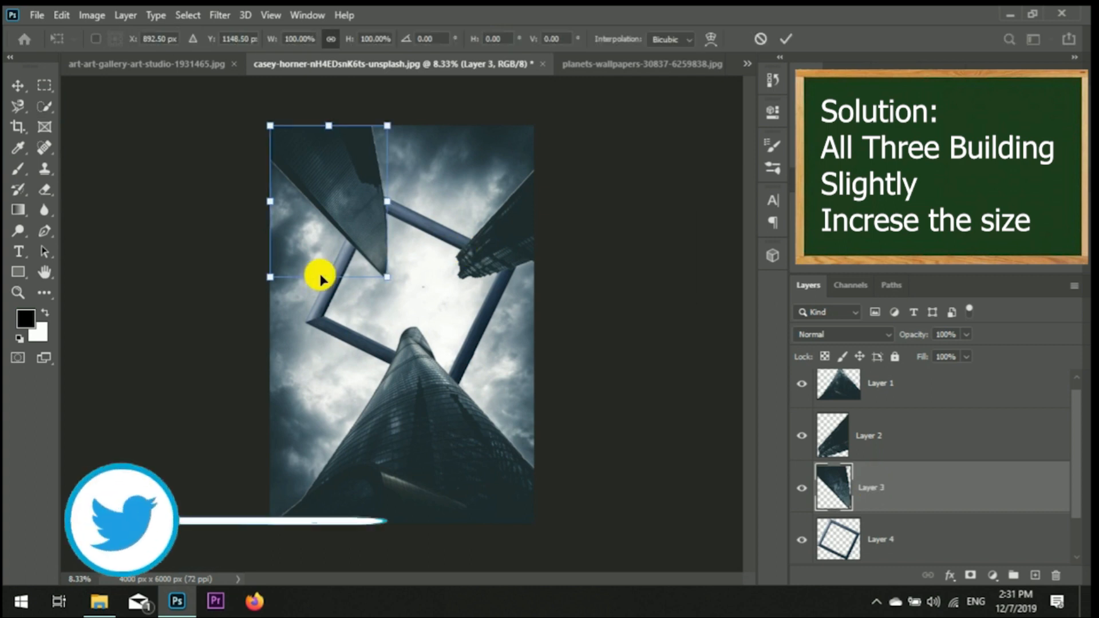
pyautogui.moveTo(387, 277); pyautogui.dragTo(391, 281)
# Enlarge the right-hand skyscraper on Layer 2 to about 110% with Free Transform, nudging it slightly upward to cover its old outline.
pyautogui.click(833, 435)
pyautogui.press('w')
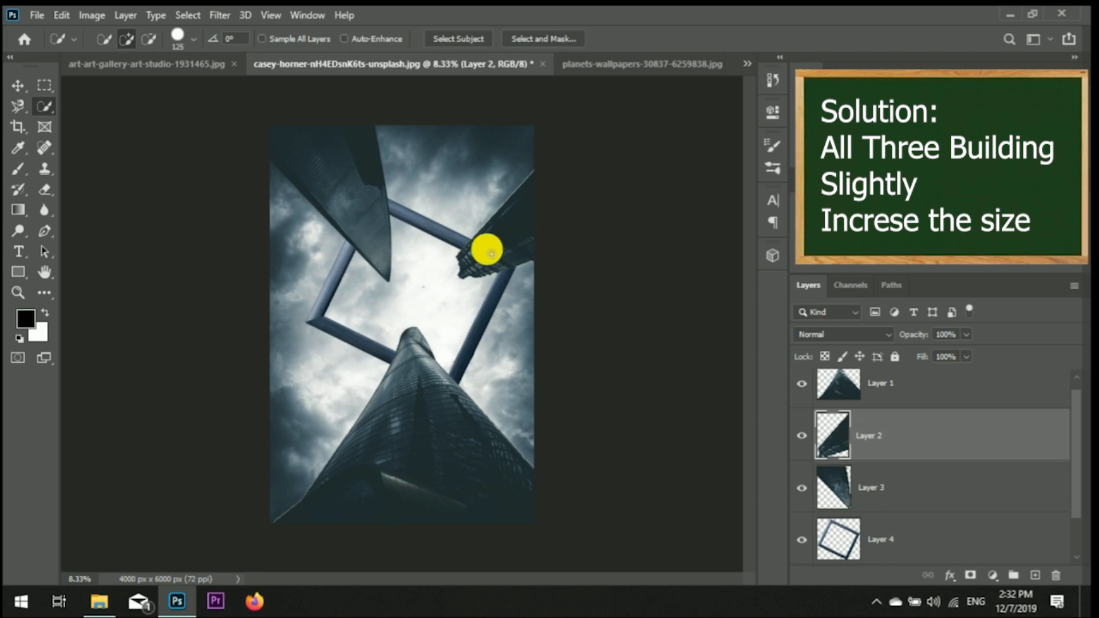
pyautogui.click(18, 85)
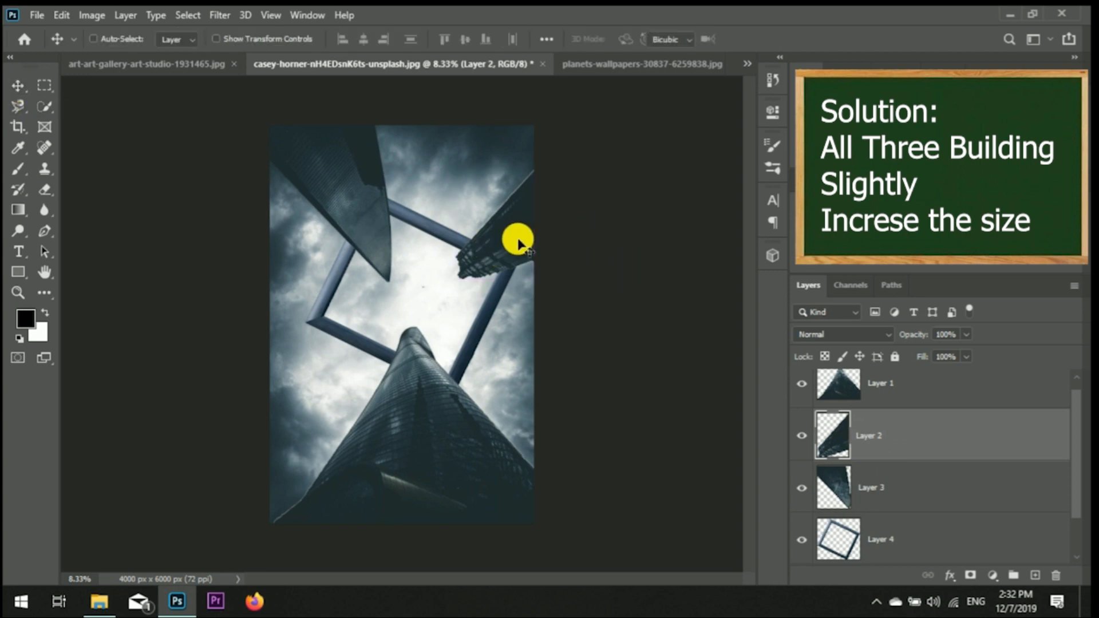
pyautogui.hotkey('ctrl', 't')
pyautogui.moveTo(458, 278); pyautogui.dragTo(452, 284)
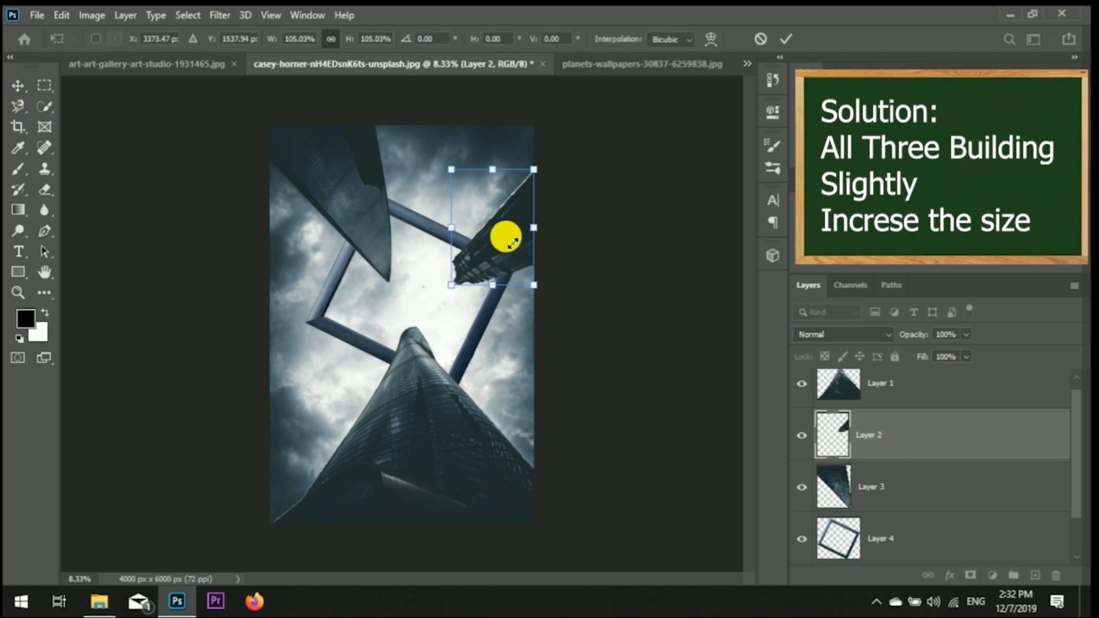
pyautogui.moveTo(517, 239); pyautogui.dragTo(514, 234)
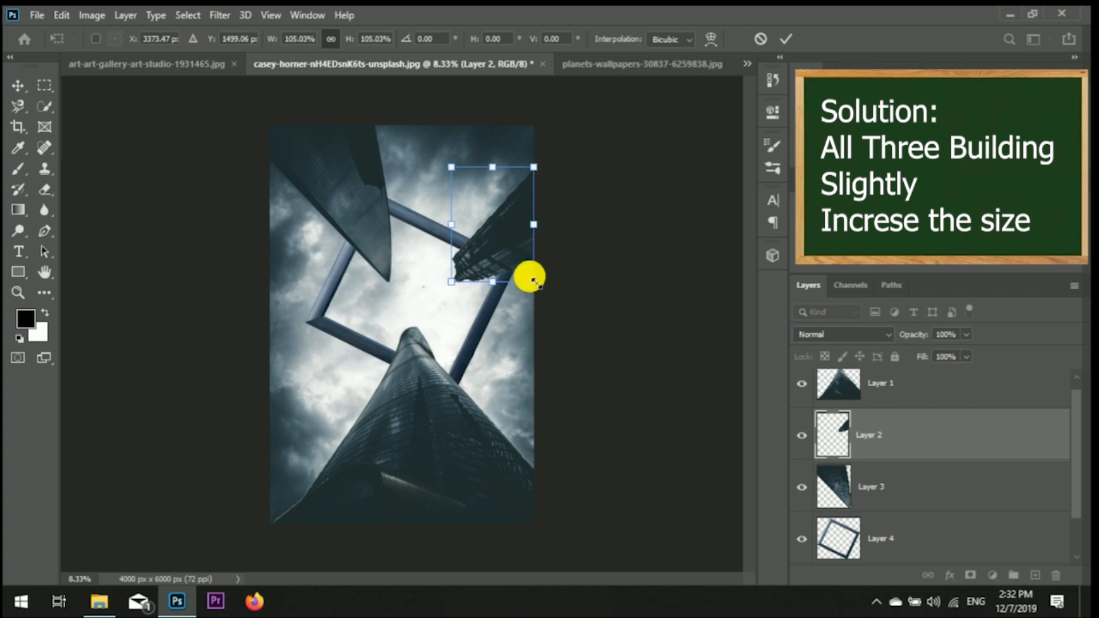
pyautogui.moveTo(452, 282); pyautogui.dragTo(448, 285)
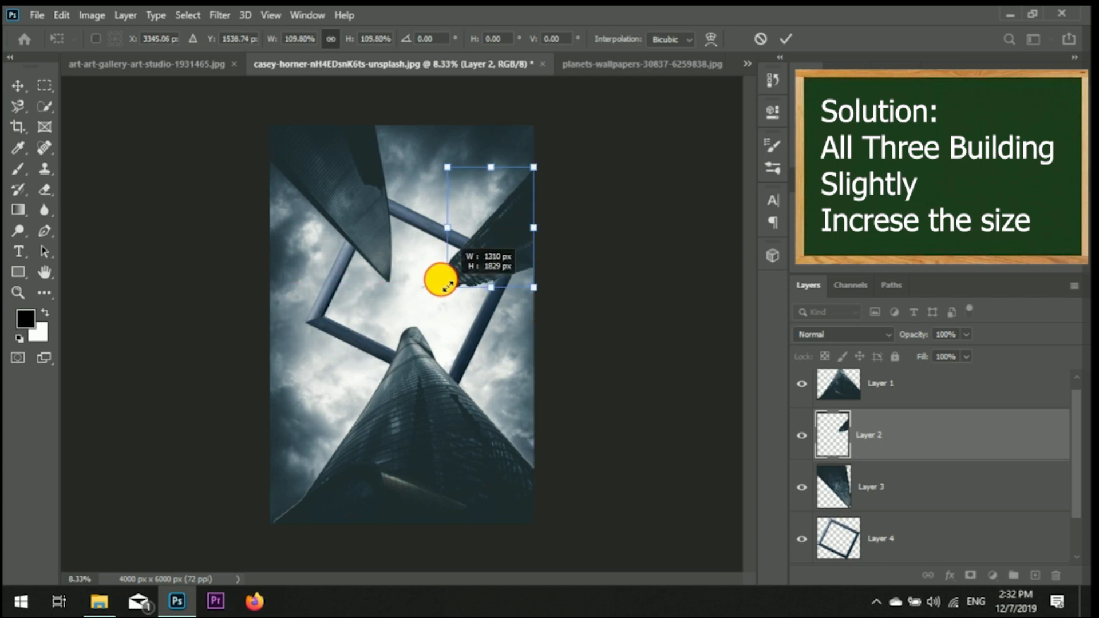
pyautogui.press('Return')
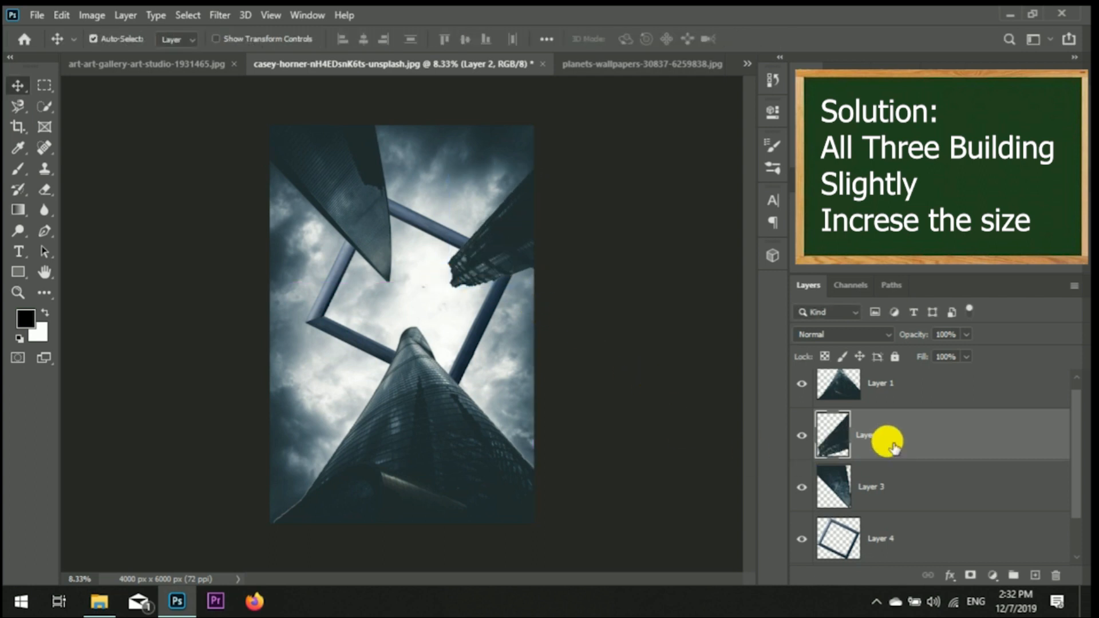
# Scale the bottom skyscraper on Layer 1 to about 101.5% so it spans the canvas width, and shift it slightly upward.
pyautogui.click(404, 472)
pyautogui.hotkey('ctrl', 't')
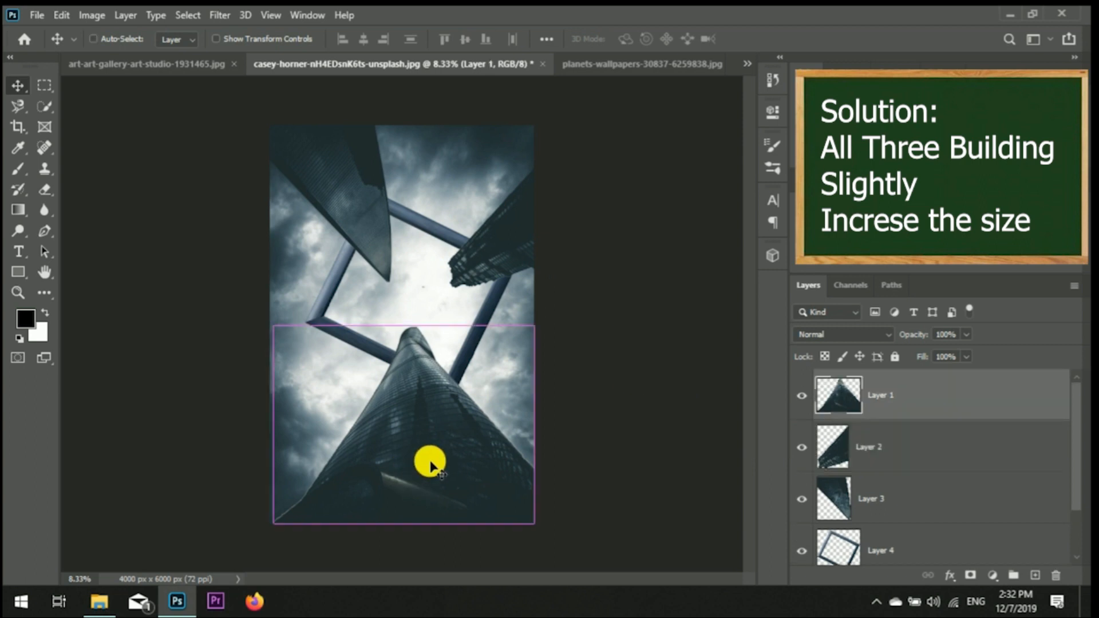
pyautogui.moveTo(272, 521); pyautogui.dragTo(261, 516)
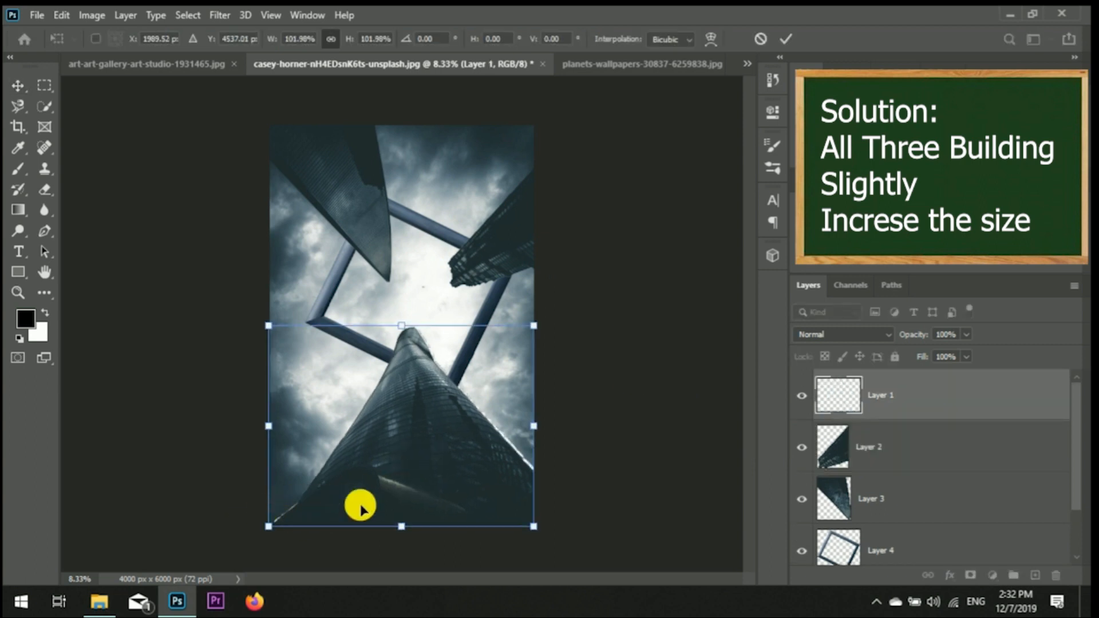
pyautogui.moveTo(409, 493); pyautogui.dragTo(409, 490)
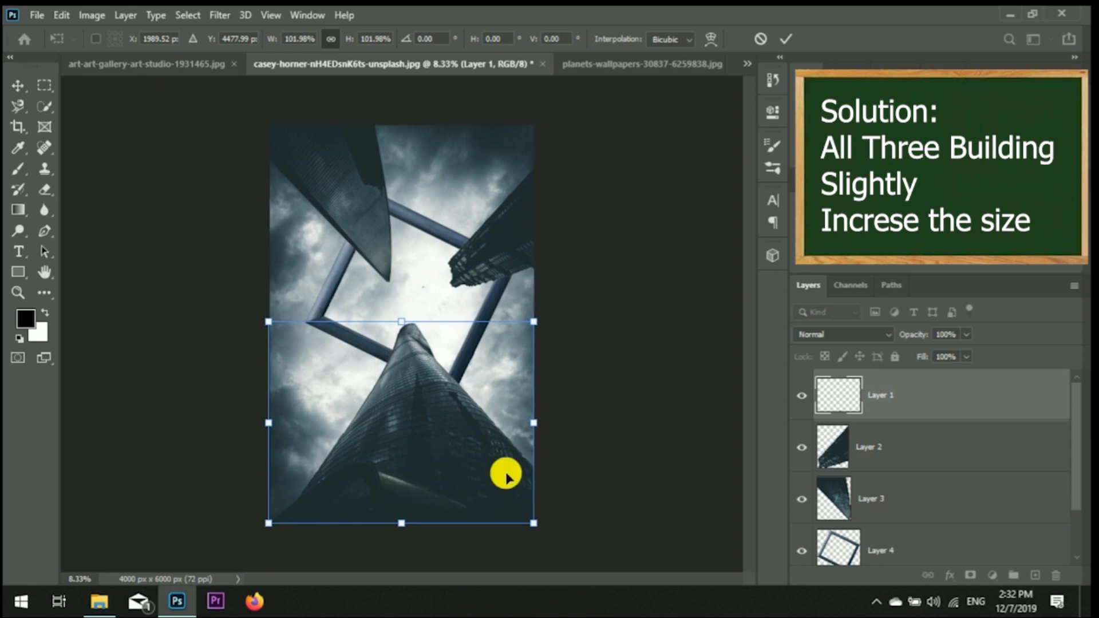
pyautogui.moveTo(271, 420); pyautogui.dragTo(265, 422)
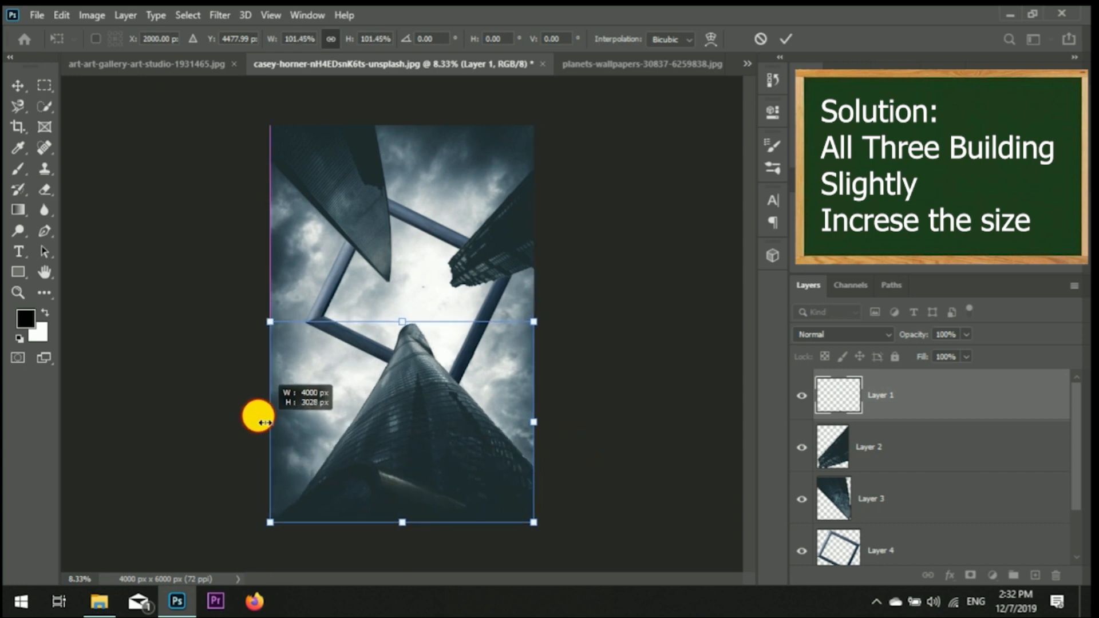
pyautogui.click(892, 451)
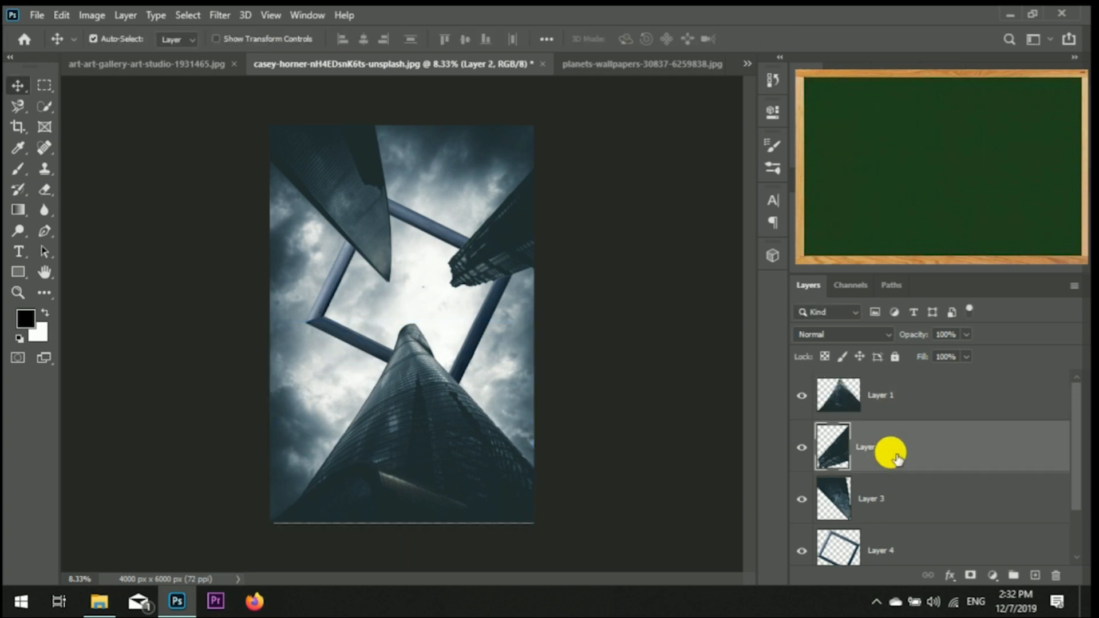
# Stretch the bottom skyscraper on Layer 1 slightly downward with Free Transform to cover the thin gap at the canvas's lower edge.
pyautogui.click(904, 400)
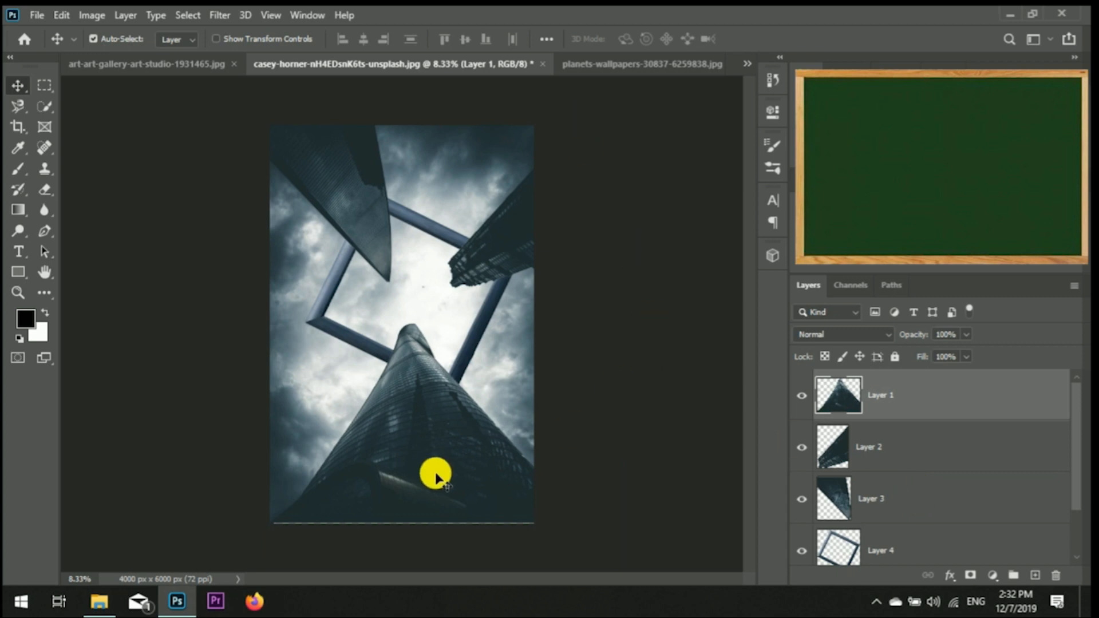
pyautogui.hotkey('ctrl', 't')
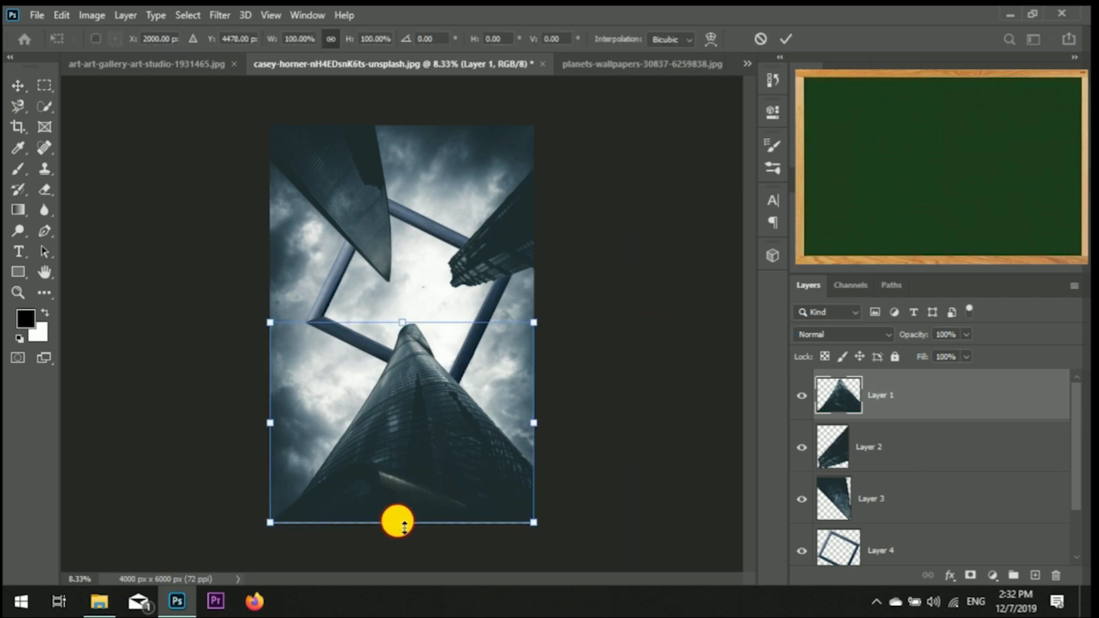
pyautogui.moveTo(405, 525); pyautogui.dragTo(404, 526)
pyautogui.press('Return')
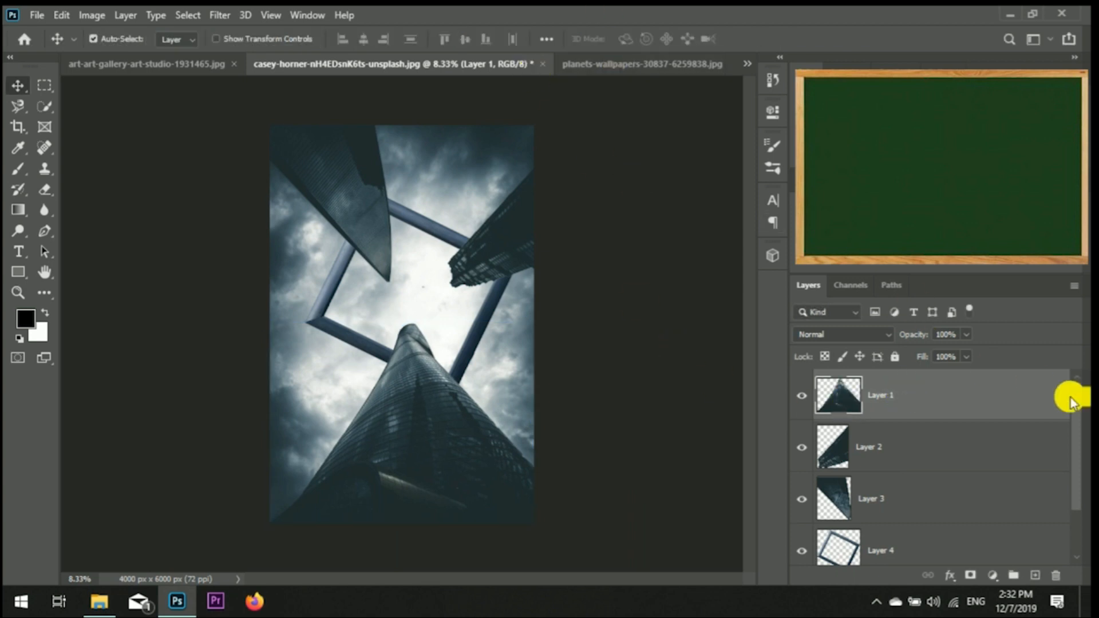
# Add a Brightness/Contrast adjustment layer directly above Layer 0 with brightness 10 and contrast 100.
pyautogui.moveTo(1071, 403); pyautogui.dragTo(1079, 481)
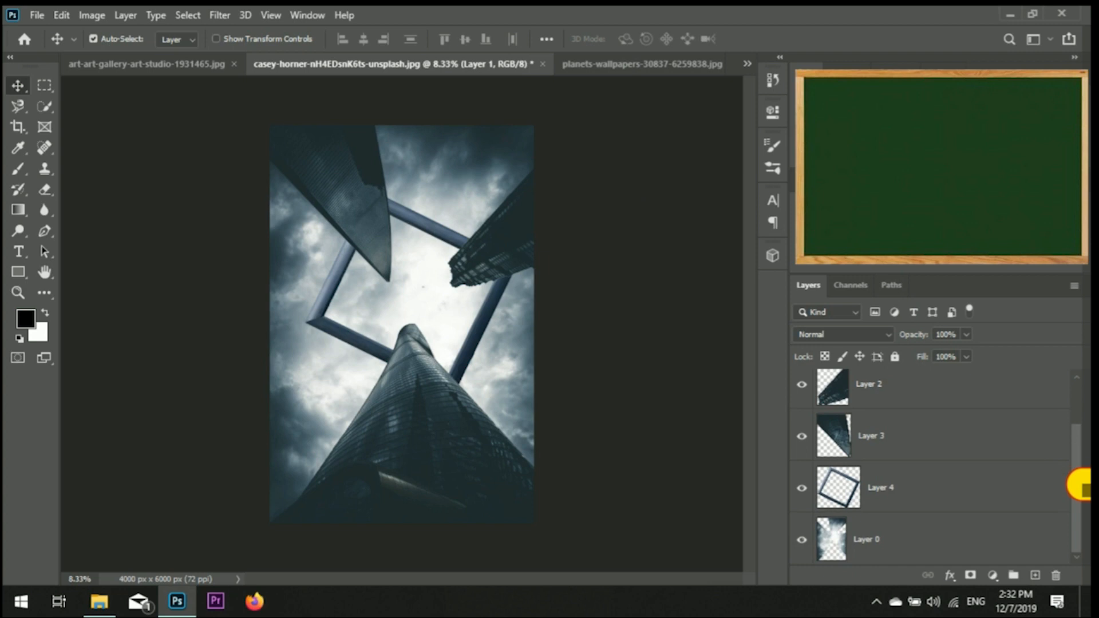
pyautogui.click(891, 544)
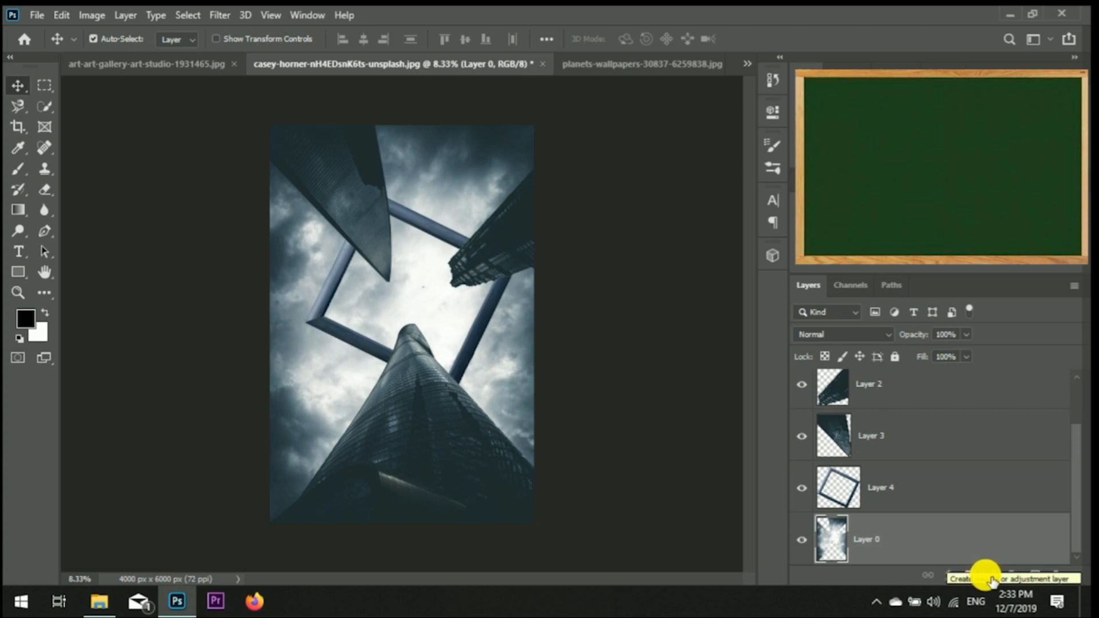
pyautogui.click(997, 576)
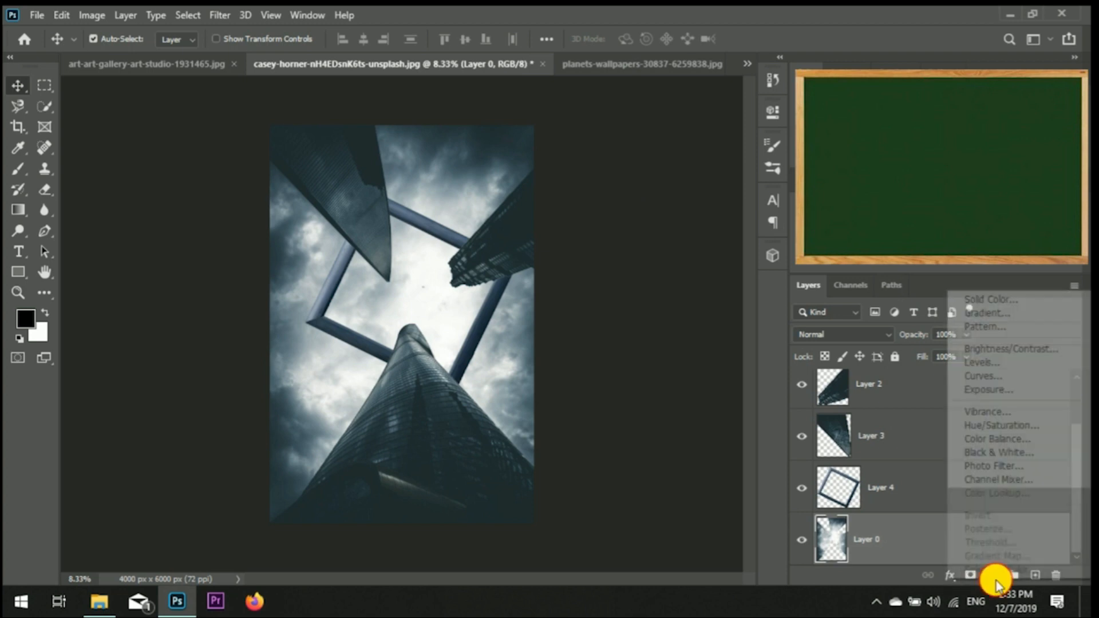
pyautogui.click(1017, 350)
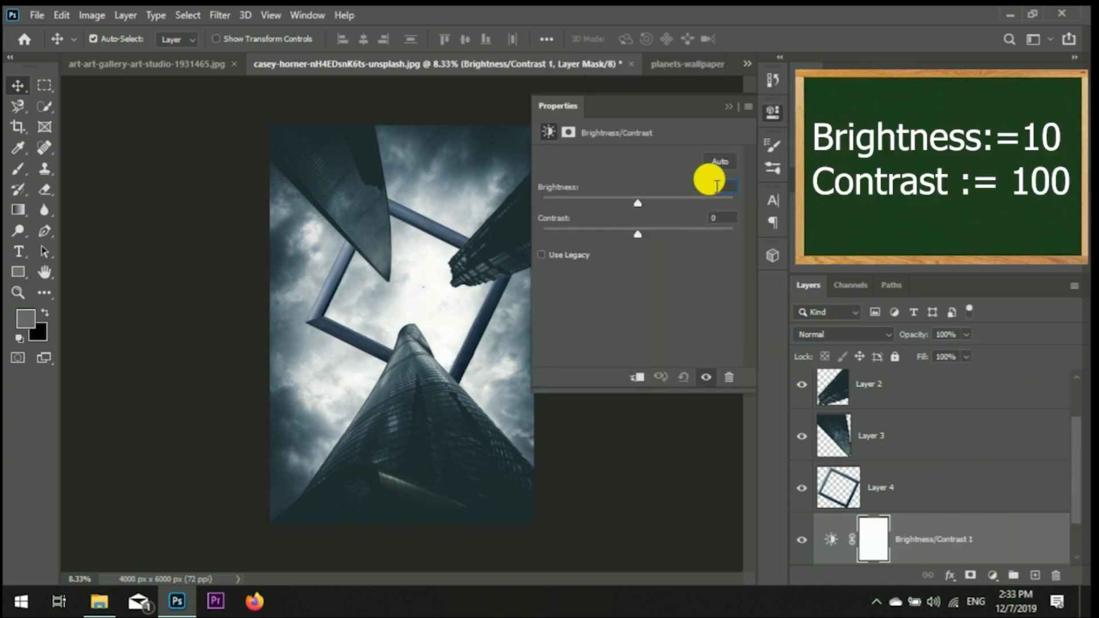
pyautogui.write('10')
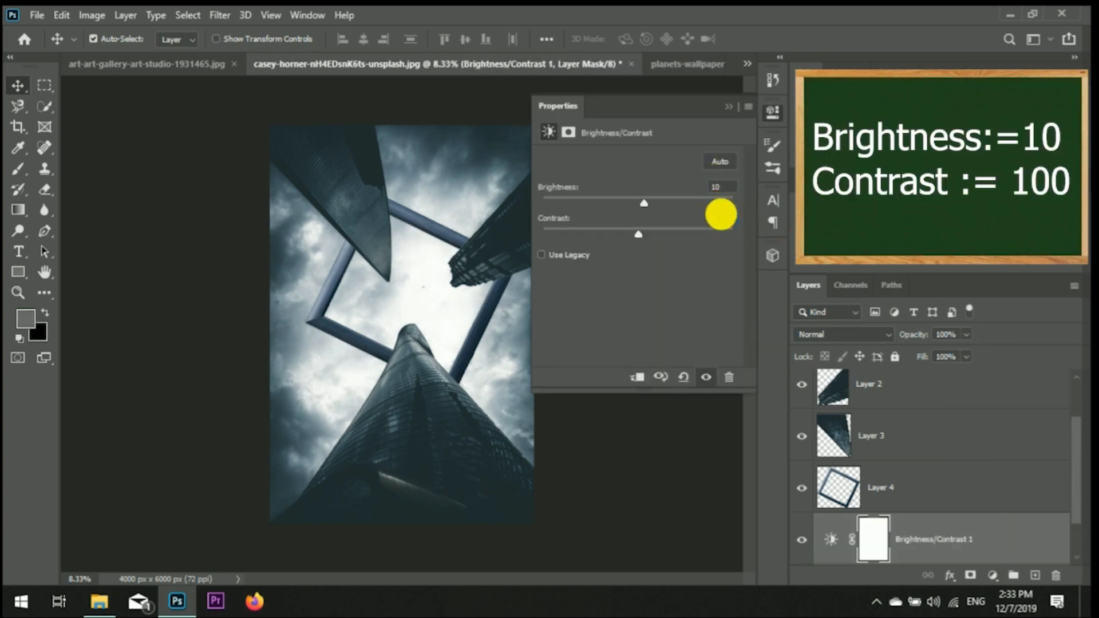
pyautogui.write('100')
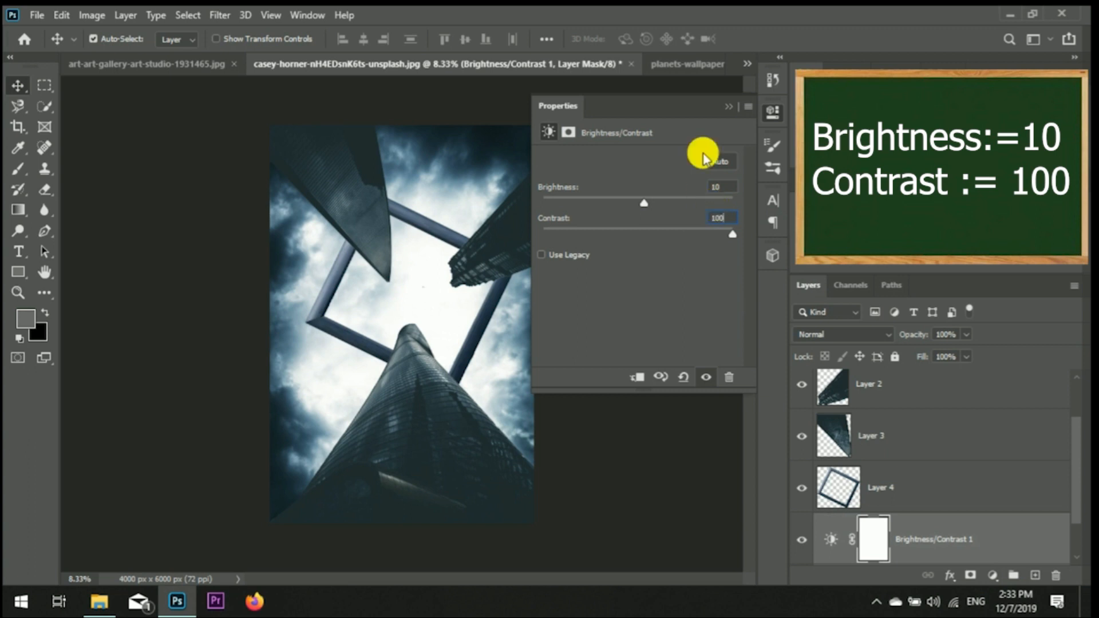
pyautogui.click(726, 107)
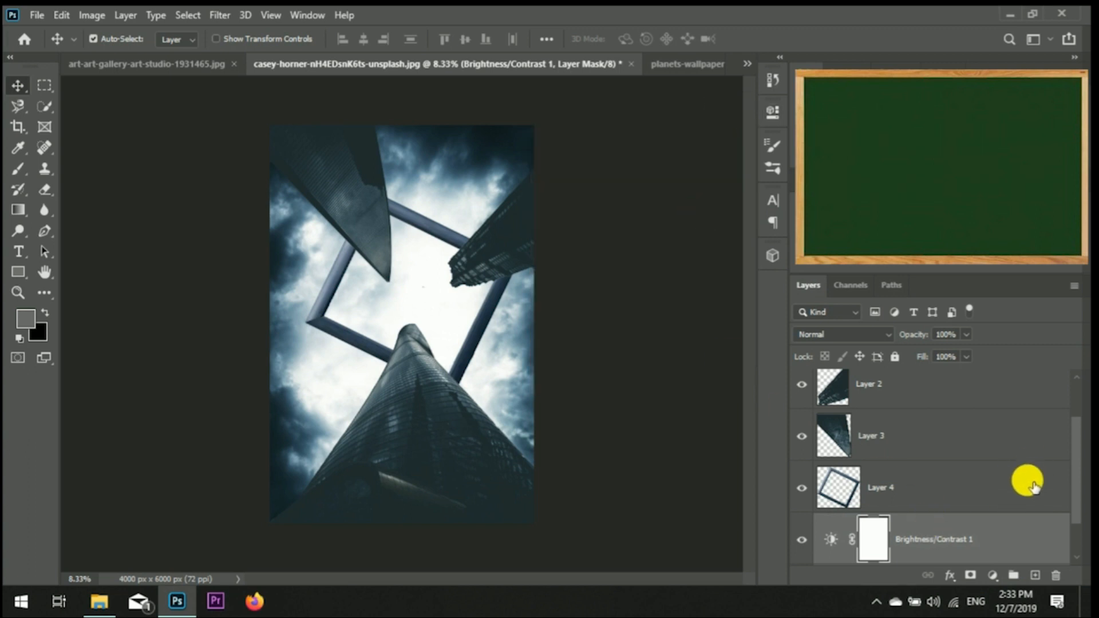
# Copy the planets image into the skyscraper document and place its layer between the Brightness/Contrast 1 adjustment and Layer 0.
pyautogui.moveTo(1075, 449); pyautogui.dragTo(1082, 392)
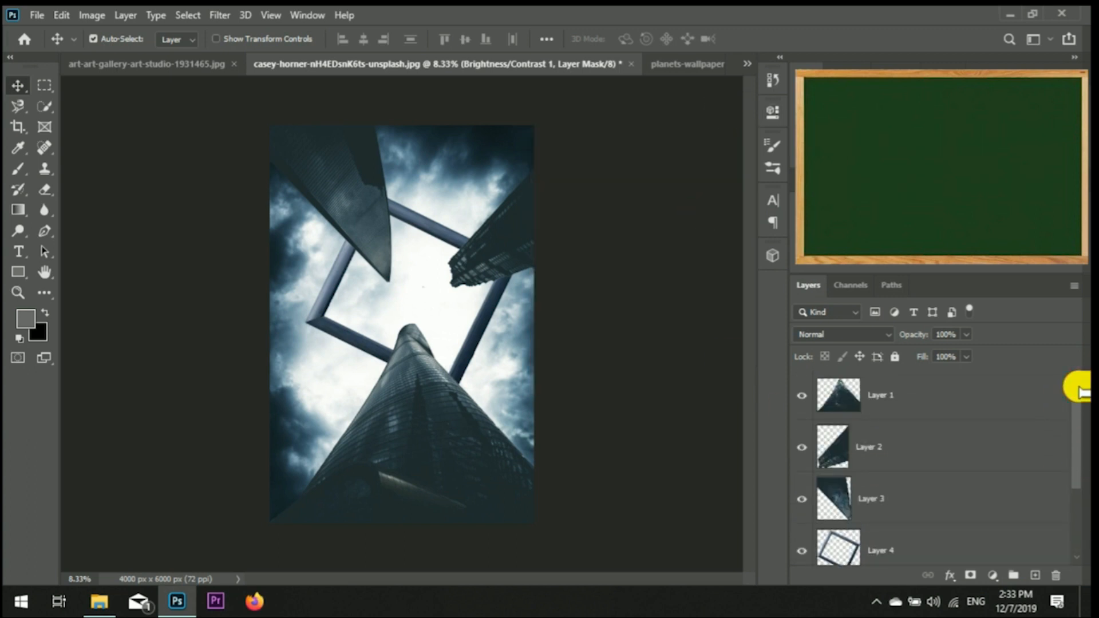
pyautogui.click(691, 64)
pyautogui.click(1059, 395)
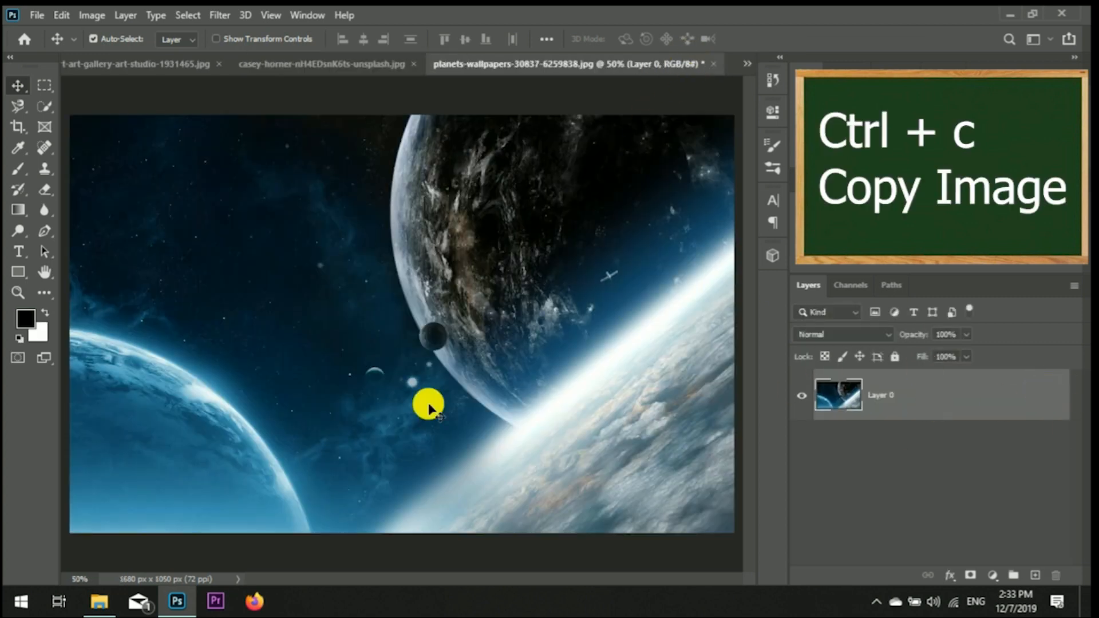
pyautogui.hotkey('ctrl', 'c')
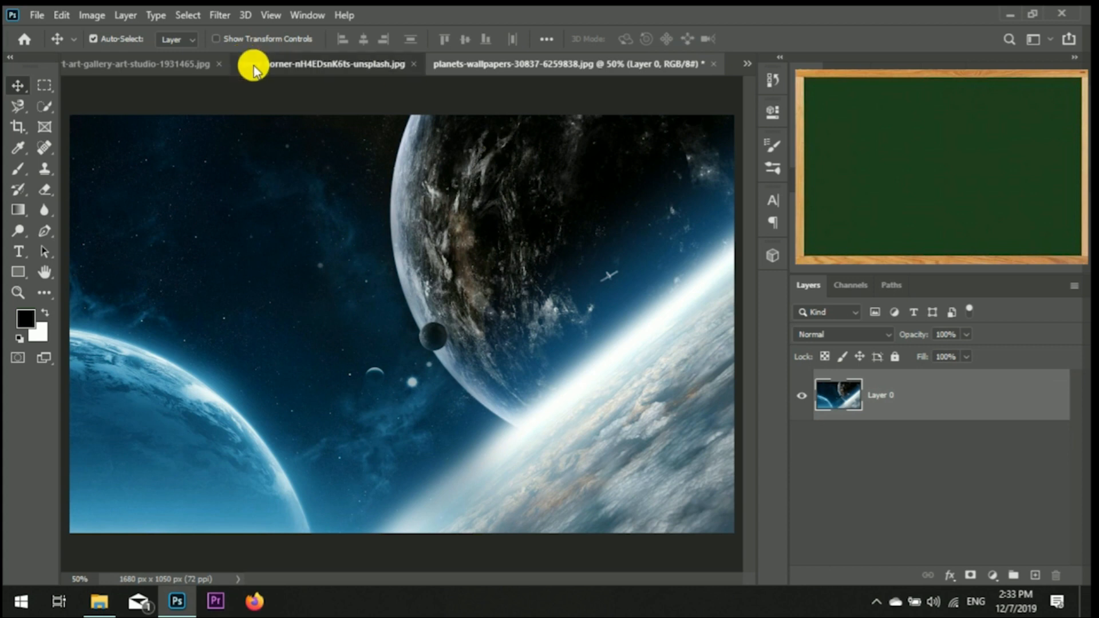
pyautogui.click(255, 67)
pyautogui.hotkey('ctrl', 'v')
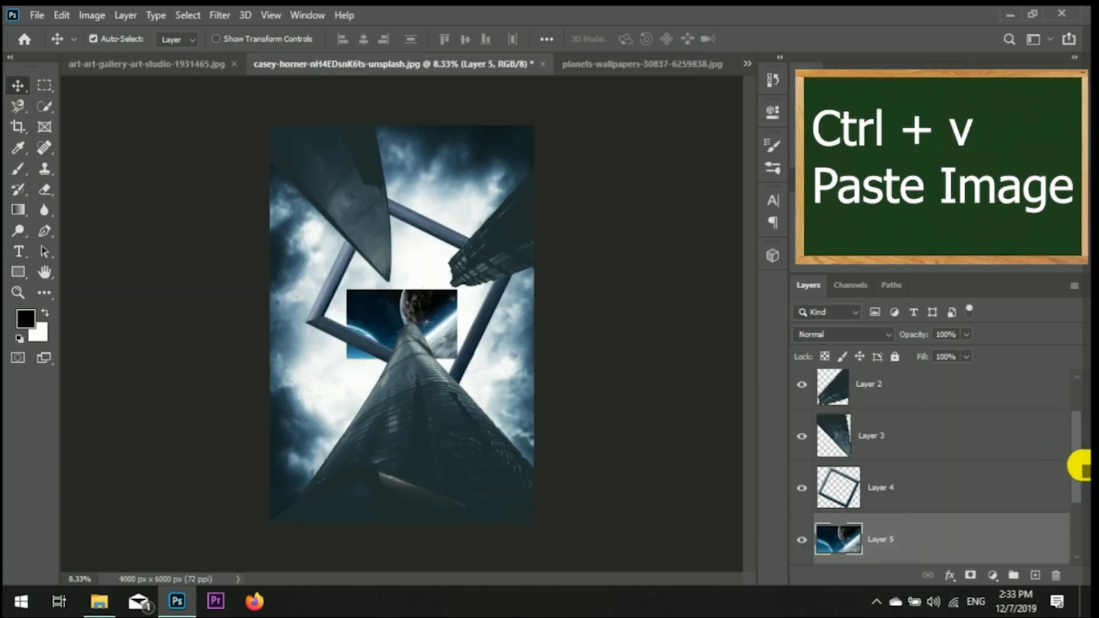
pyautogui.moveTo(1075, 462); pyautogui.dragTo(1075, 522)
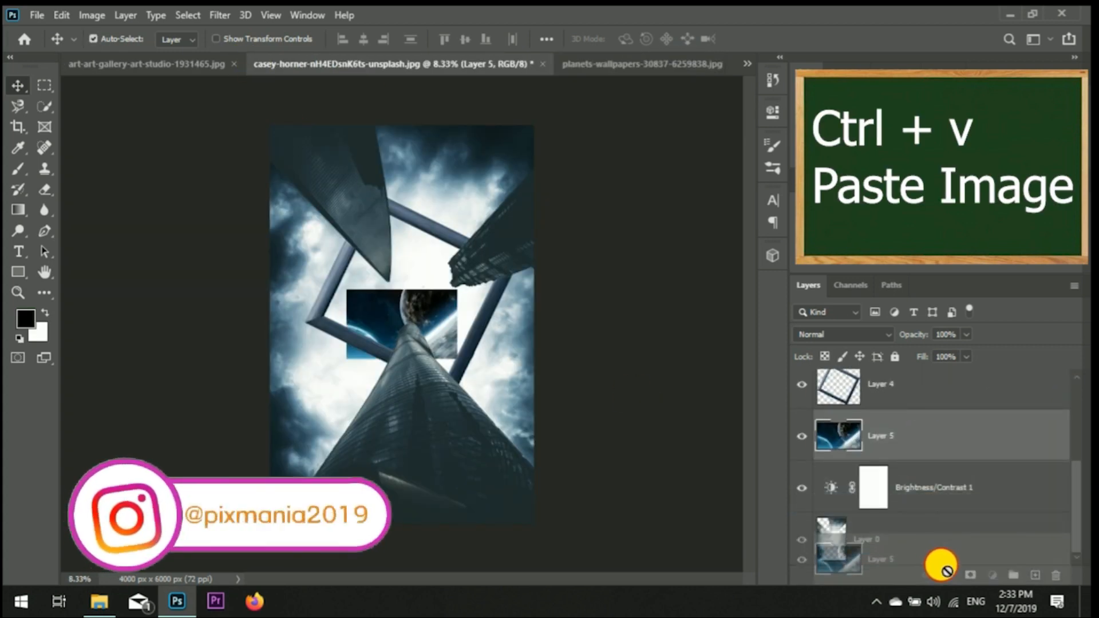
pyautogui.moveTo(889, 428); pyautogui.dragTo(878, 485)
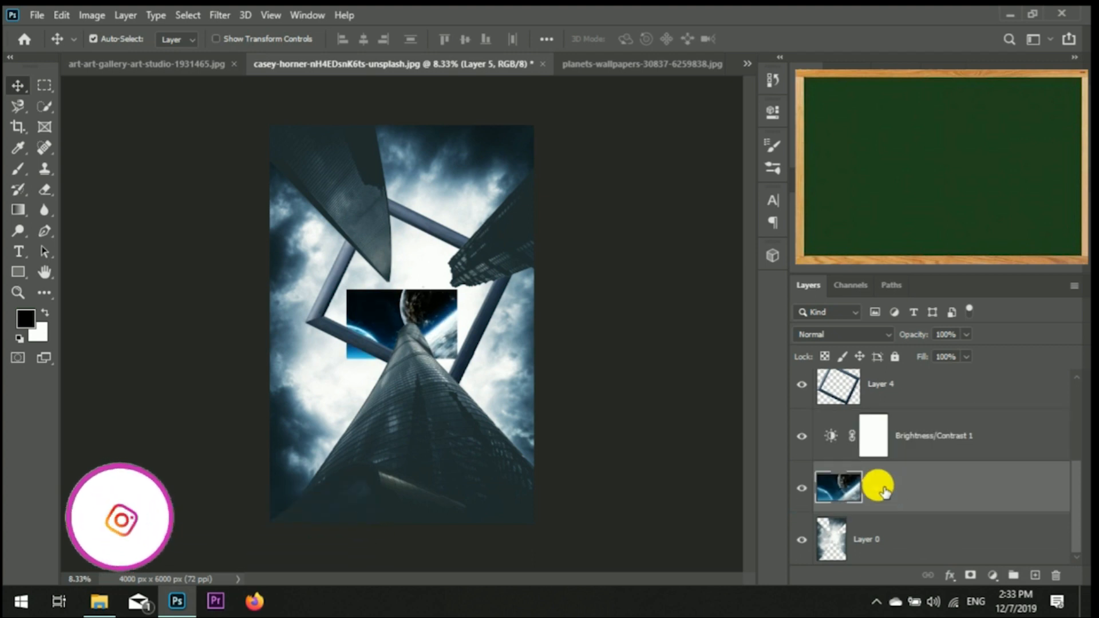
# Move the planets image on Layer 5 to about X 2234 px and Y 2522 px with Free Transform.
pyautogui.hotkey('ctrl', 't')
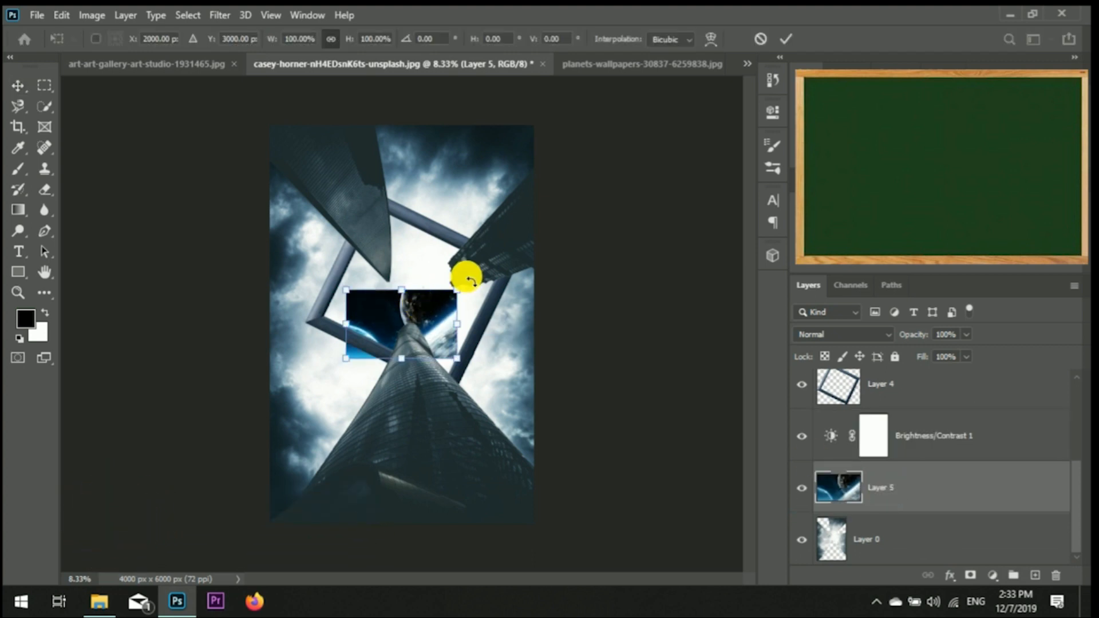
pyautogui.write('200')
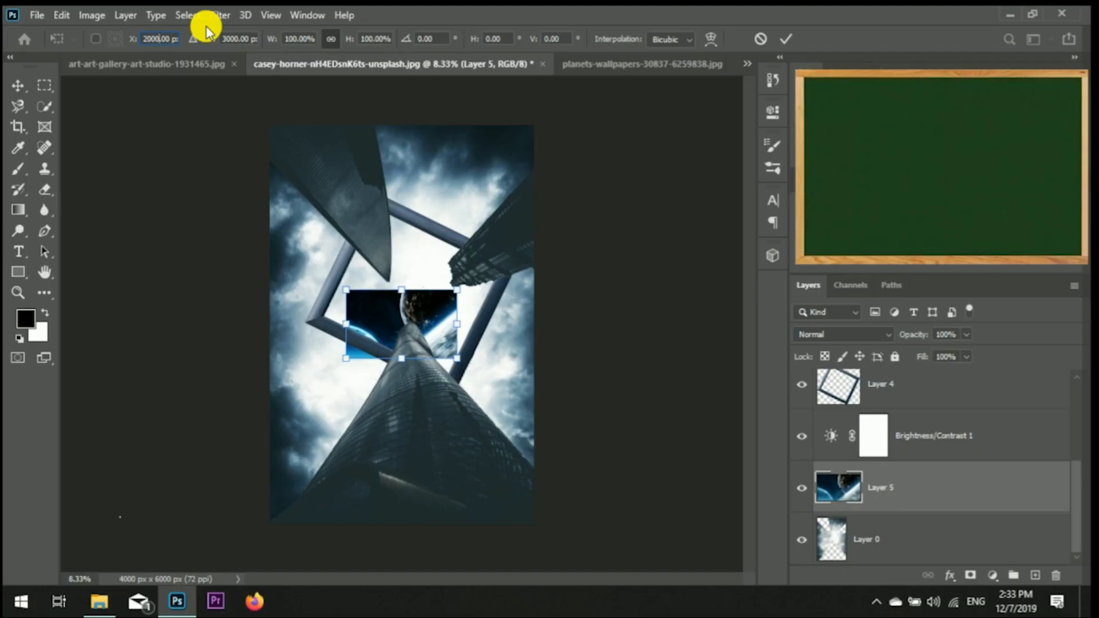
pyautogui.press('Return')
pyautogui.write('2233')
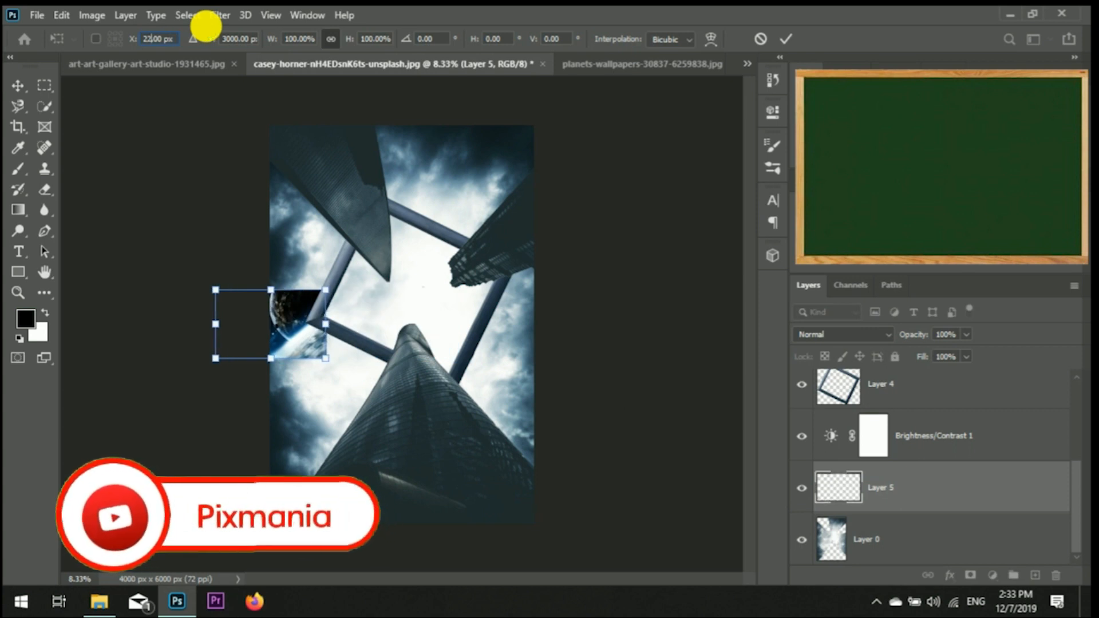
pyautogui.press('Return')
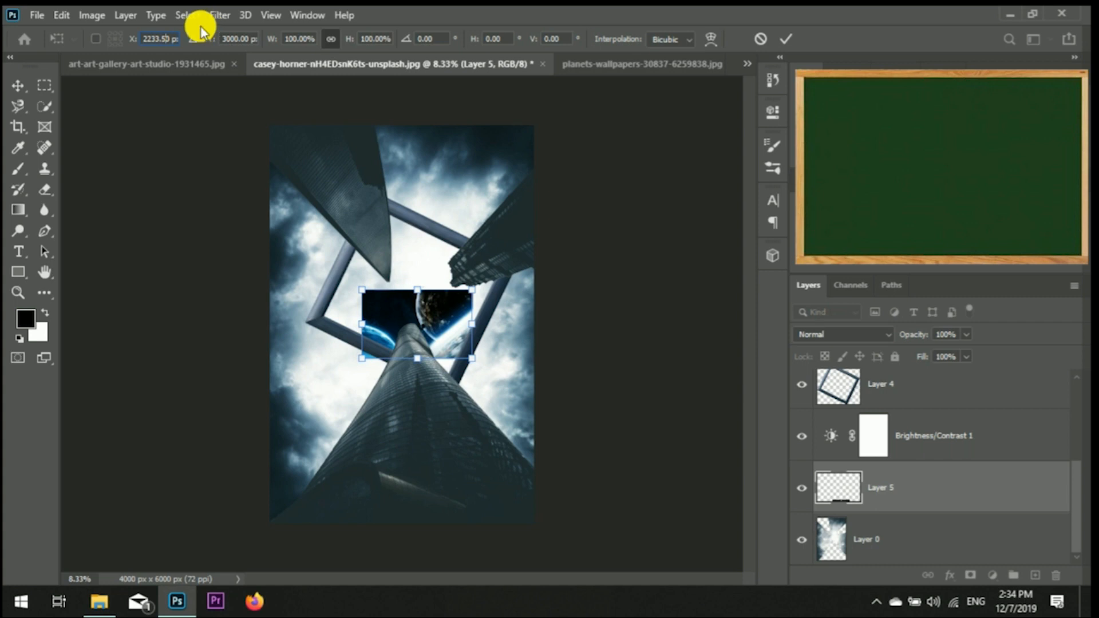
pyautogui.press('BackSpace')
pyautogui.press('BackSpace')
pyautogui.press('BackSpace')
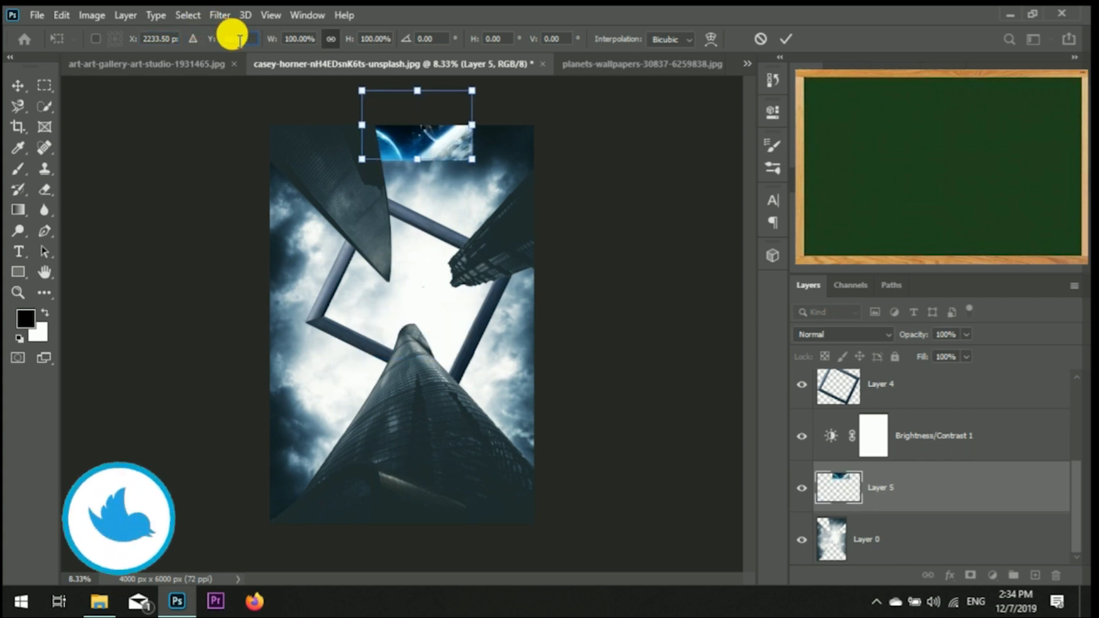
pyautogui.hotkey('ctrl', 'z')
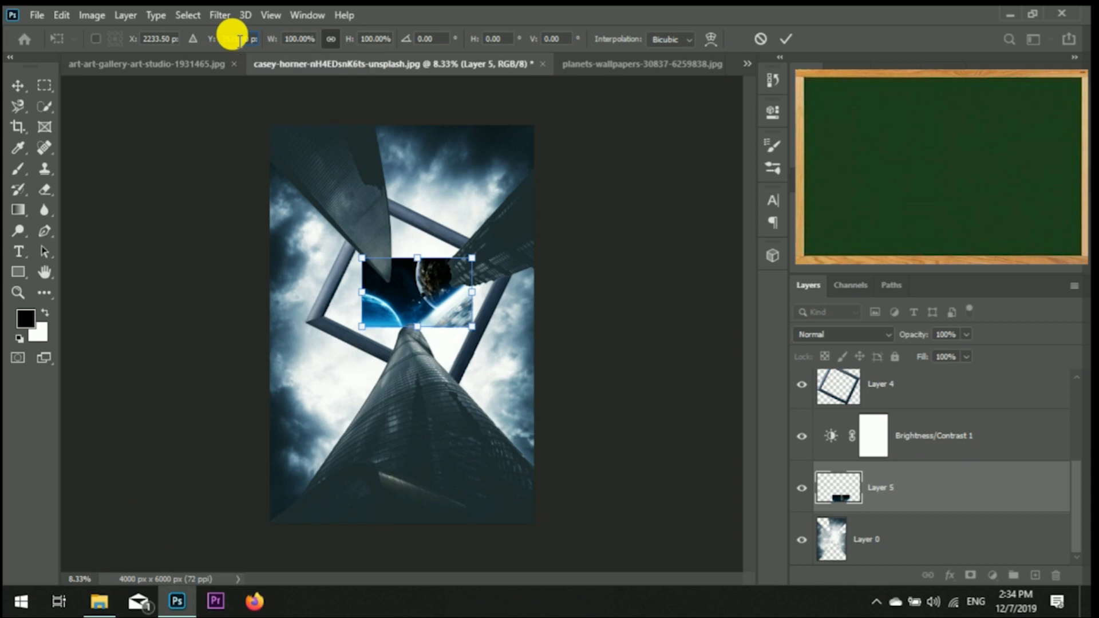
pyautogui.press('Return')
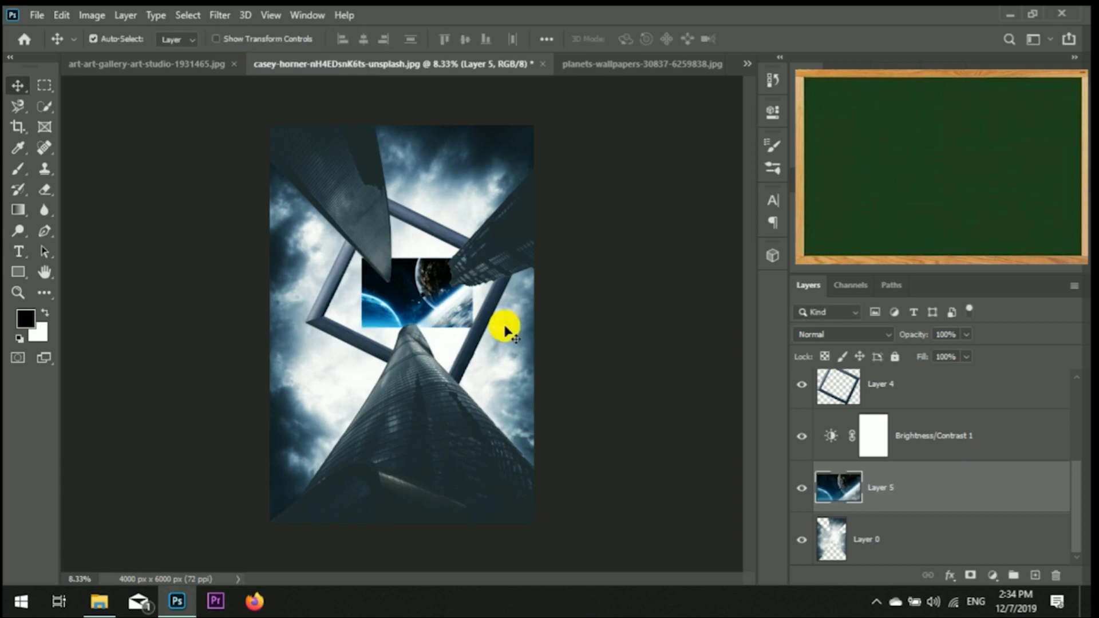
# Rotate the planets image on Layer 5 about 26° and scale it to about 128% width and 176% height to fill the picture frame.
pyautogui.hotkey('ctrl', 't')
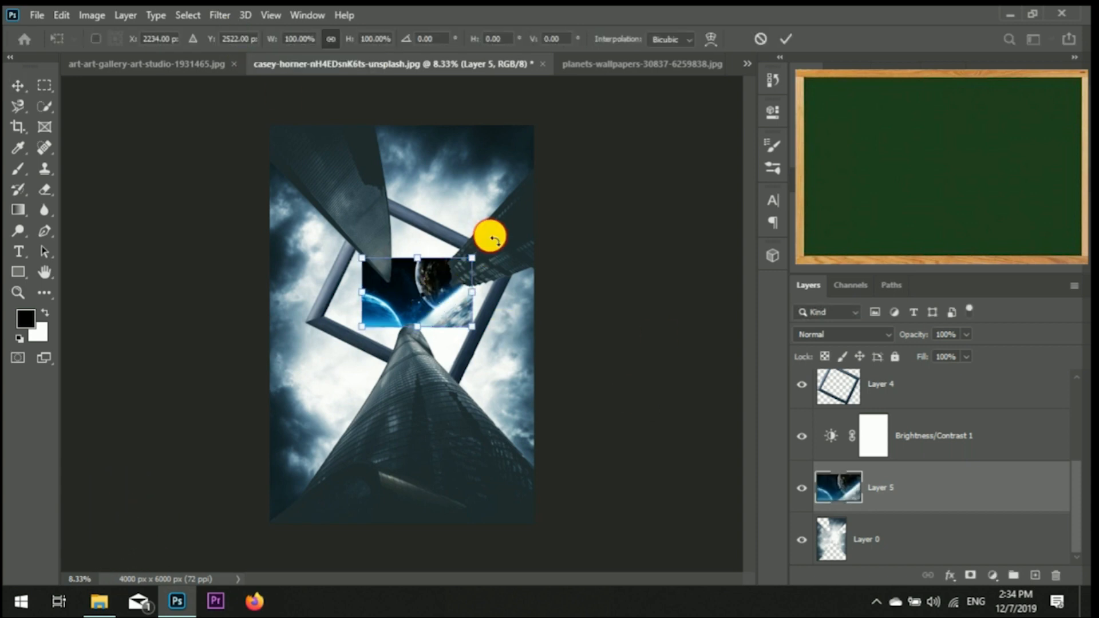
pyautogui.moveTo(495, 241); pyautogui.dragTo(500, 278)
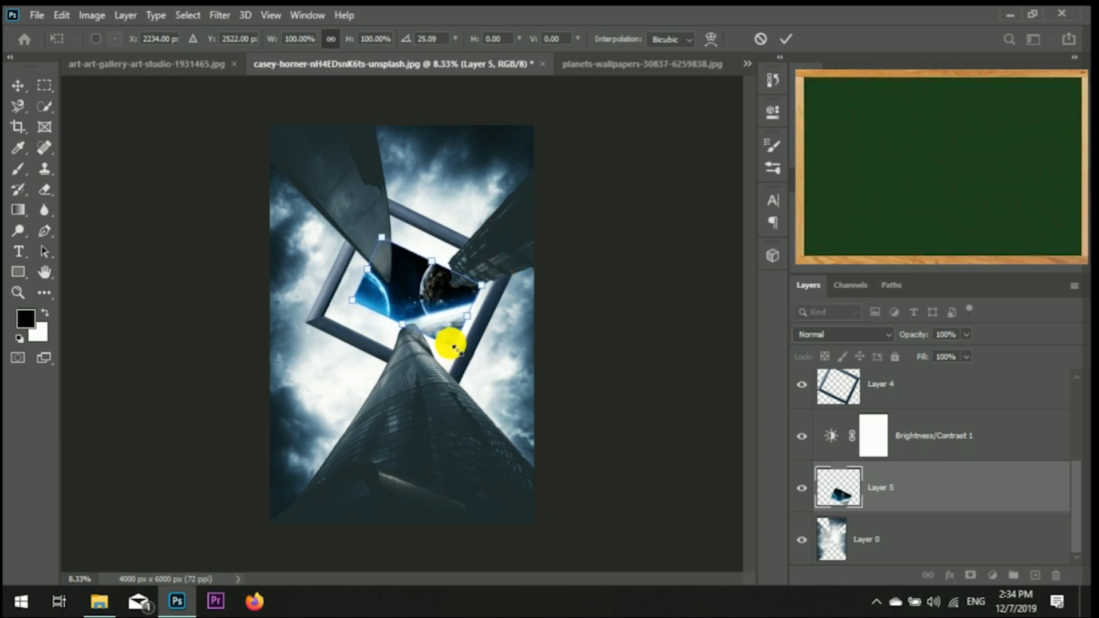
pyautogui.moveTo(455, 348); pyautogui.dragTo(379, 342)
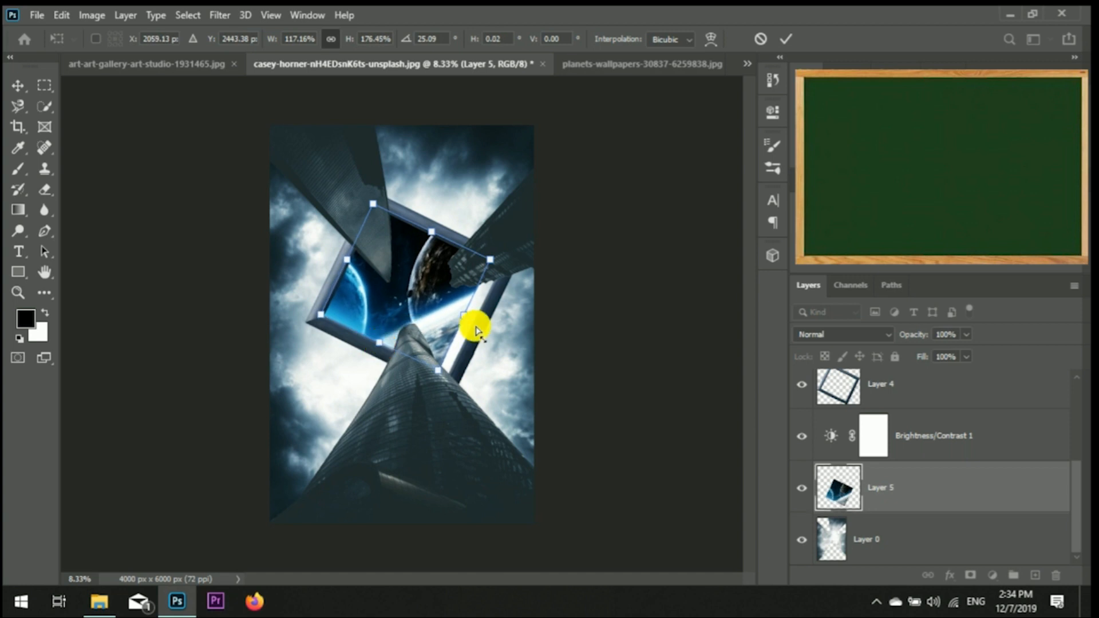
pyautogui.moveTo(464, 321); pyautogui.dragTo(474, 326)
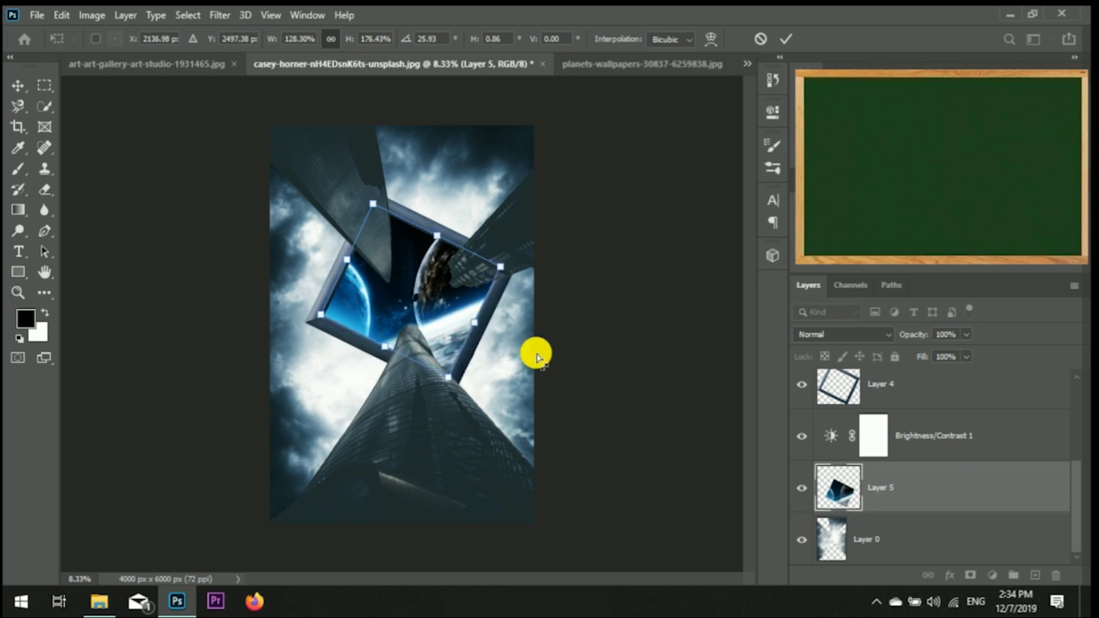
pyautogui.press('Return')
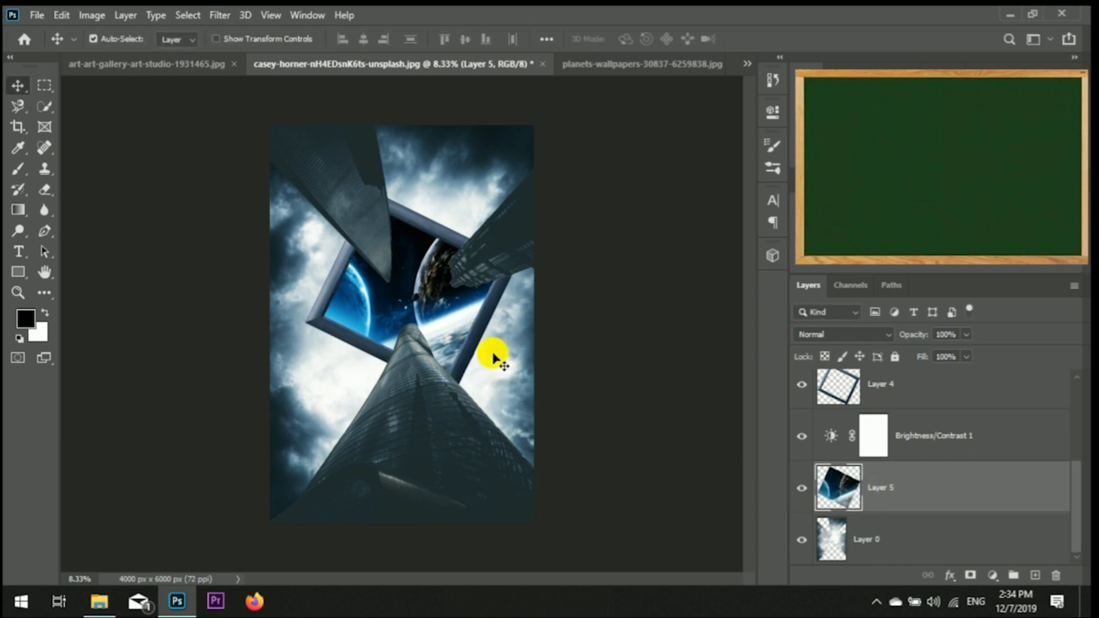
pyautogui.click(642, 390)
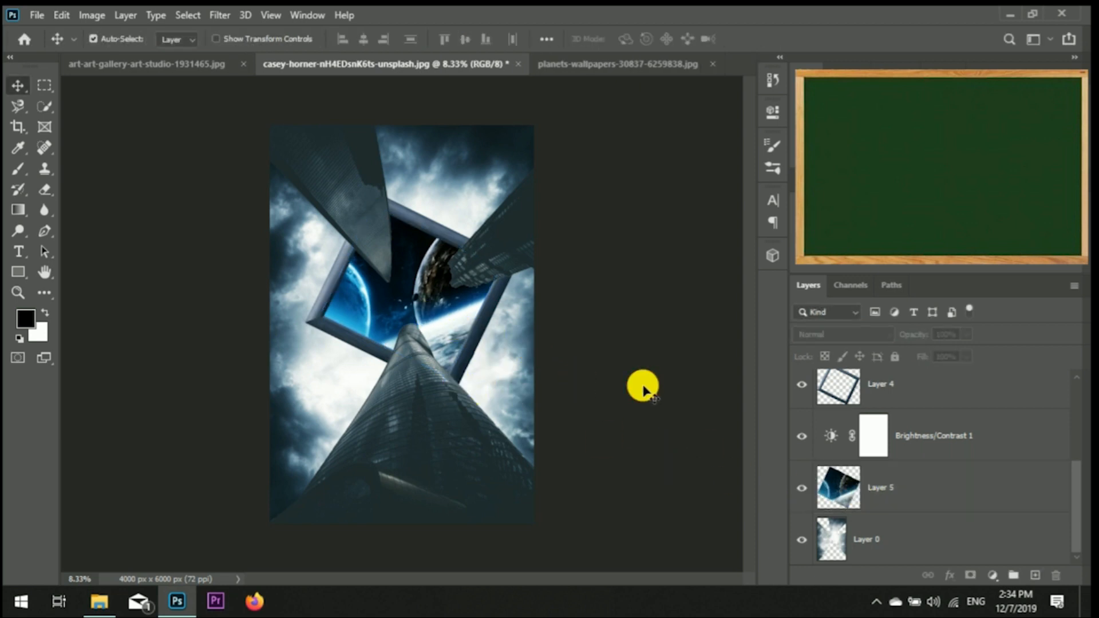
# Hide the planets image on Layer 5 and apply a blue Stroke effect to the picture frame on Layer 4.
pyautogui.click(801, 488)
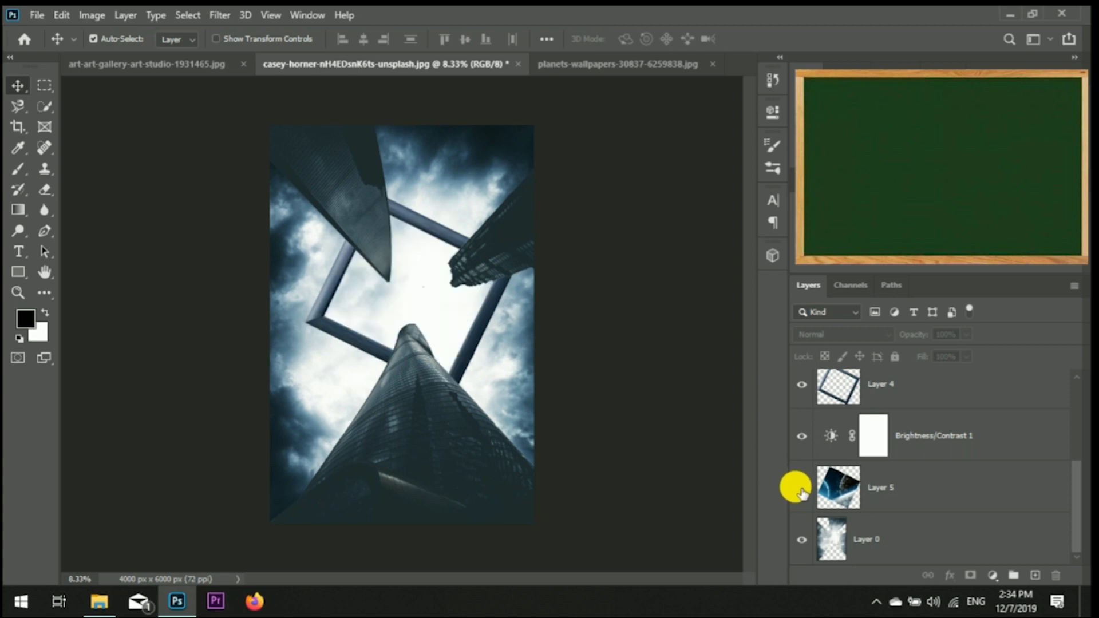
pyautogui.click(896, 399)
pyautogui.rightClick(916, 401)
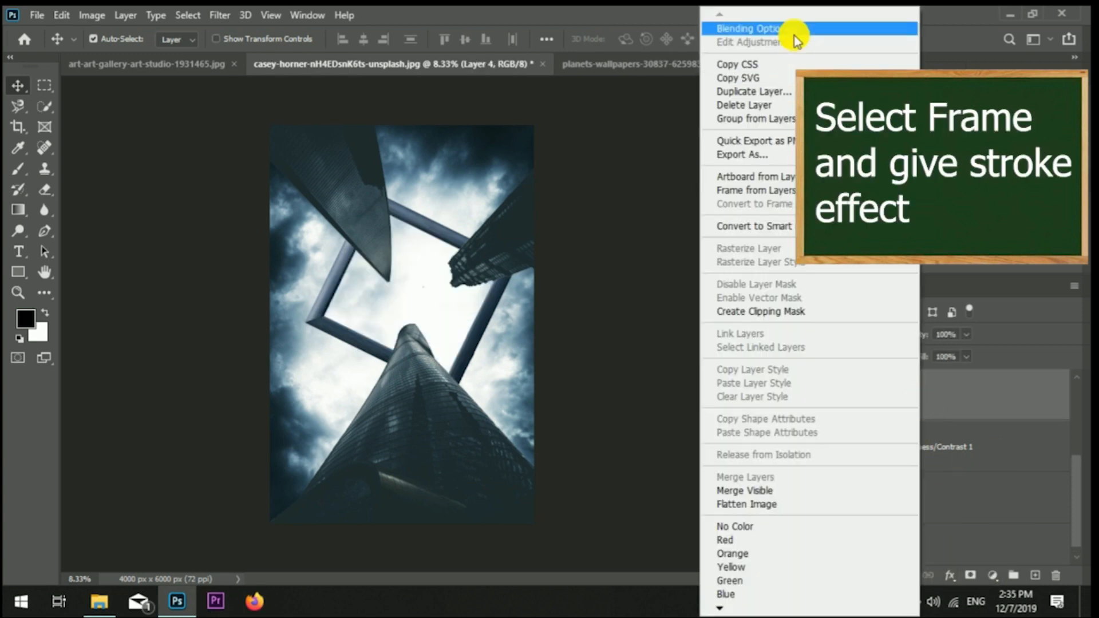
pyautogui.click(794, 34)
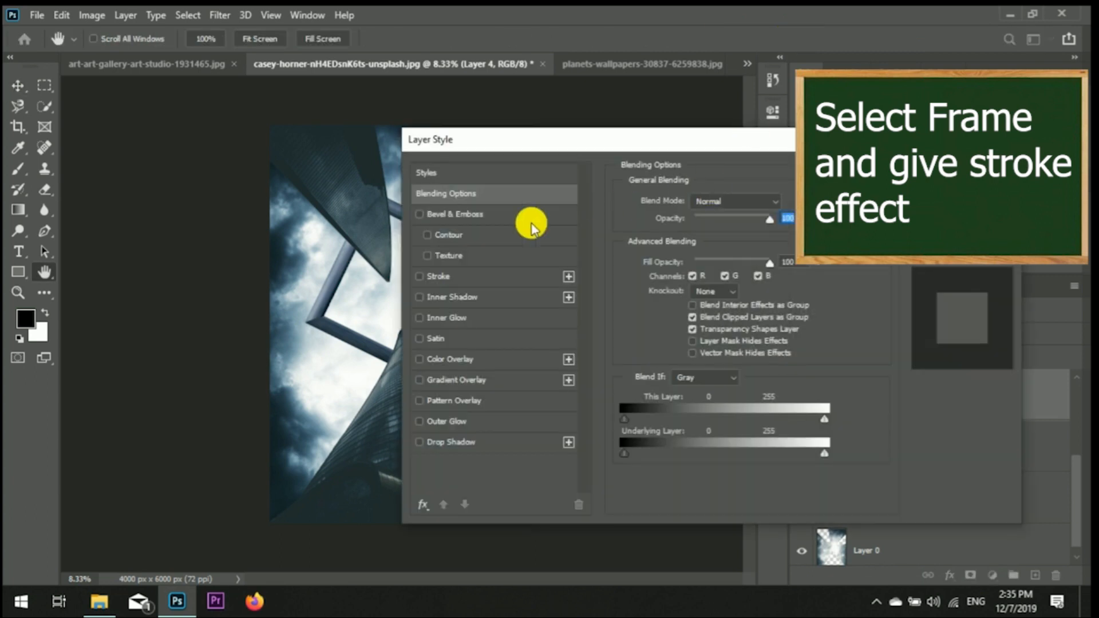
pyautogui.click(421, 282)
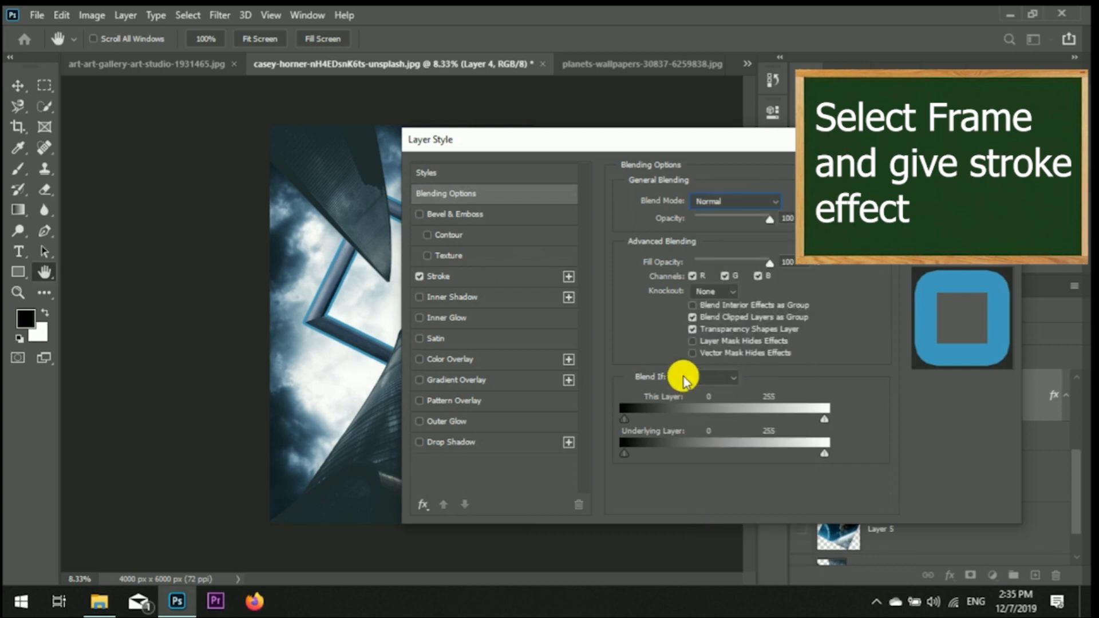
pyautogui.press('Return')
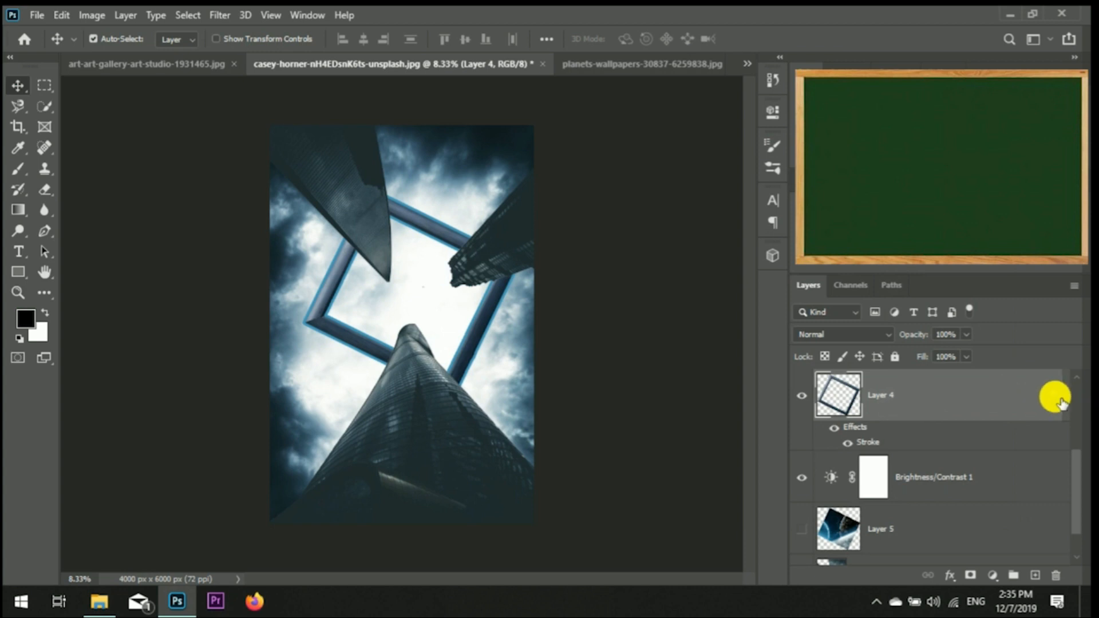
# Split Layer 4's stroke effect into its own layer and erase the blue line along the picture frame's outer edges.
pyautogui.rightClick(1052, 397)
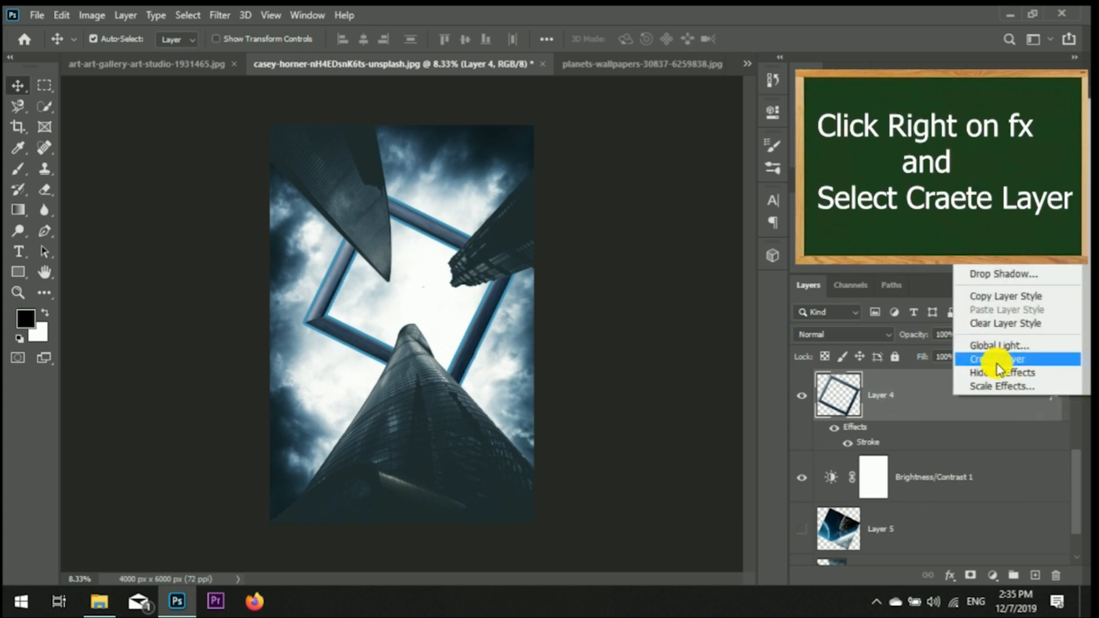
pyautogui.click(999, 360)
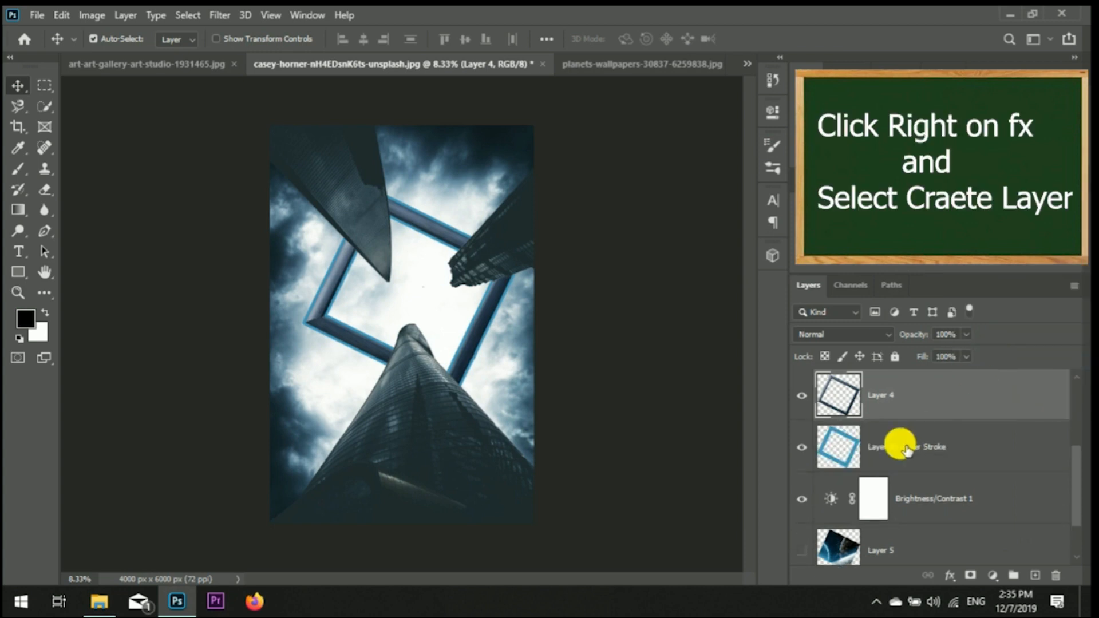
pyautogui.click(911, 450)
pyautogui.hotkey('ctrl', '=')
pyautogui.hotkey('ctrl', '=')
pyautogui.hotkey('ctrl', '=')
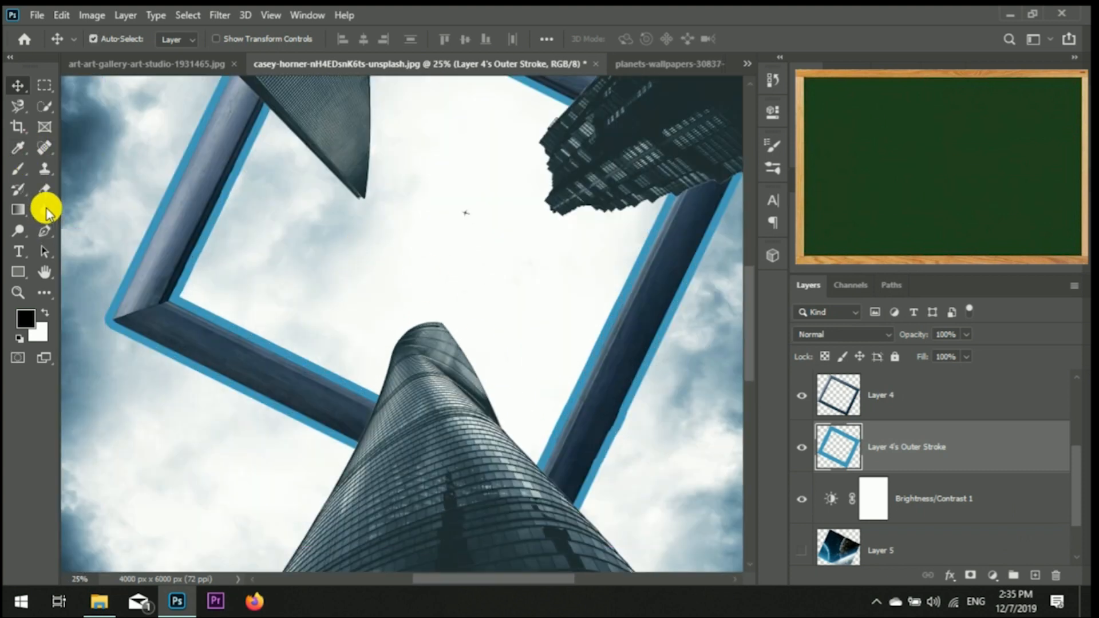
pyautogui.click(47, 188)
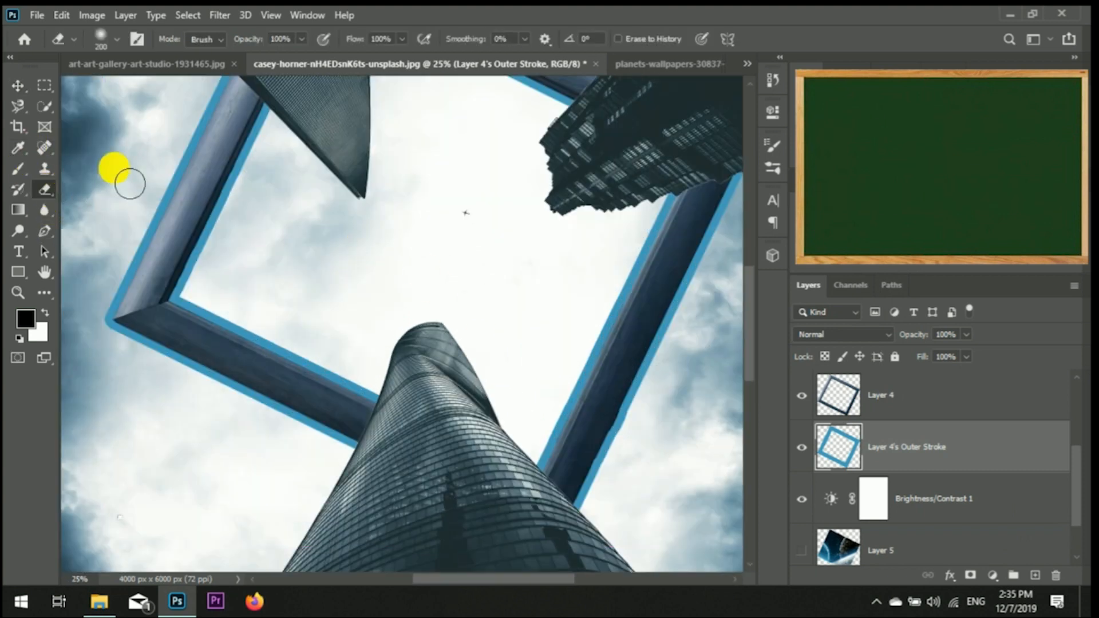
pyautogui.moveTo(151, 198)
pyautogui.mouseDown()
pyautogui.moveTo(181, 131)
pyautogui.moveTo(84, 336)
pyautogui.moveTo(190, 398)
pyautogui.moveTo(129, 352)
pyautogui.moveTo(410, 479)
pyautogui.moveTo(375, 447)
pyautogui.moveTo(525, 508)
pyautogui.moveTo(575, 502)
pyautogui.moveTo(733, 169)
pyautogui.moveTo(693, 249)
pyautogui.mouseUp()
pyautogui.moveTo(748, 340); pyautogui.dragTo(751, 287)
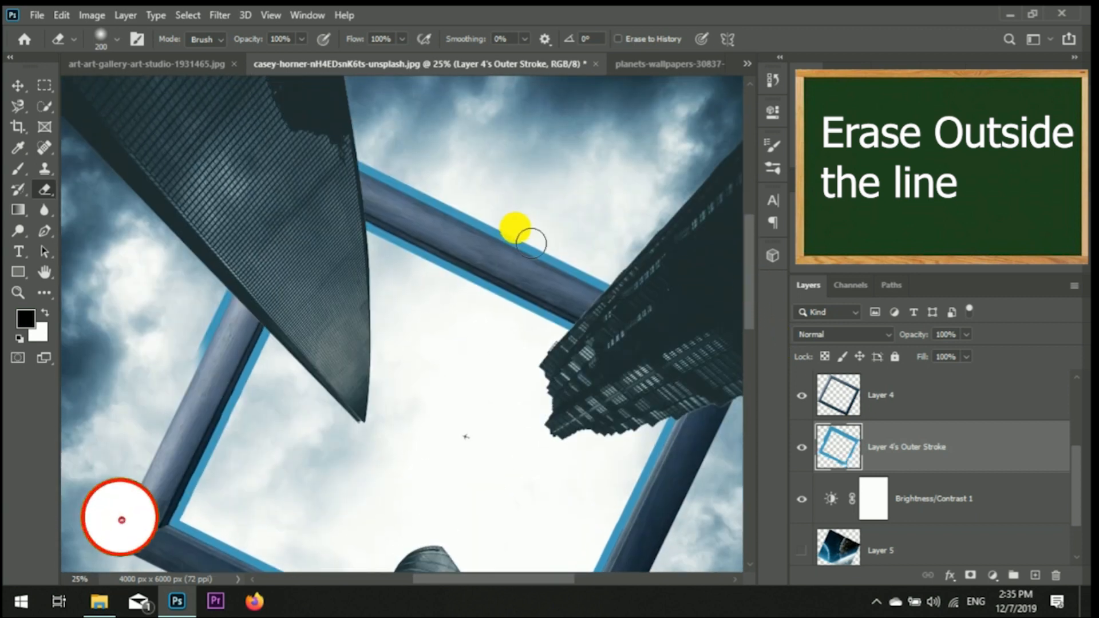
pyautogui.moveTo(517, 231)
pyautogui.mouseDown()
pyautogui.moveTo(617, 273)
pyautogui.moveTo(271, 141)
pyautogui.moveTo(180, 340)
pyautogui.moveTo(177, 304)
pyautogui.moveTo(233, 262)
pyautogui.moveTo(92, 453)
pyautogui.moveTo(105, 466)
pyautogui.moveTo(82, 504)
pyautogui.mouseUp()
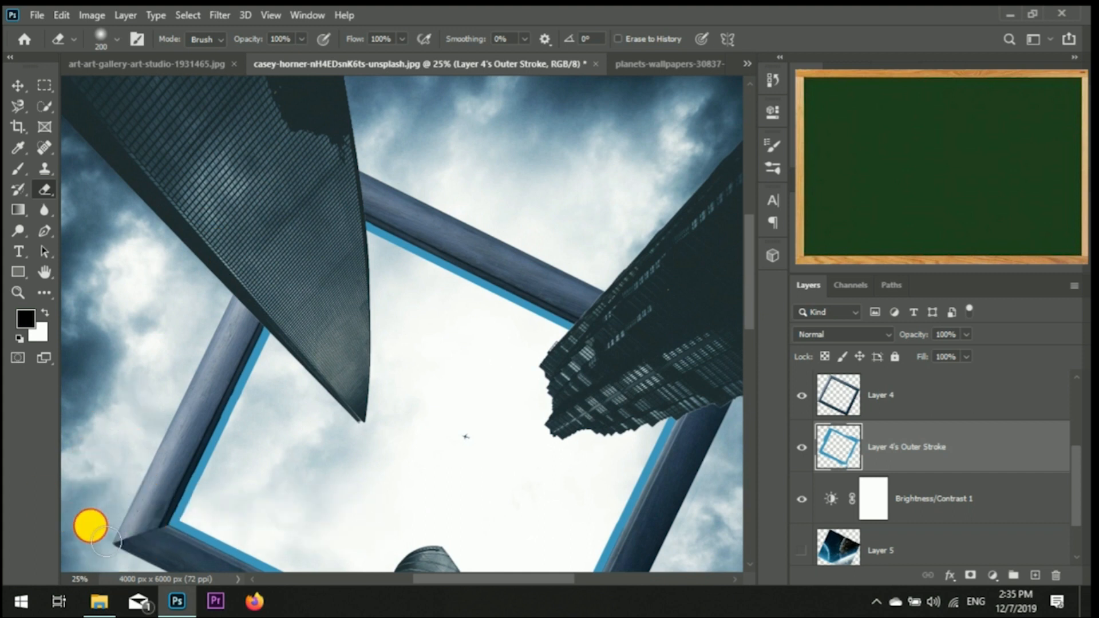
pyautogui.moveTo(748, 290); pyautogui.dragTo(758, 355)
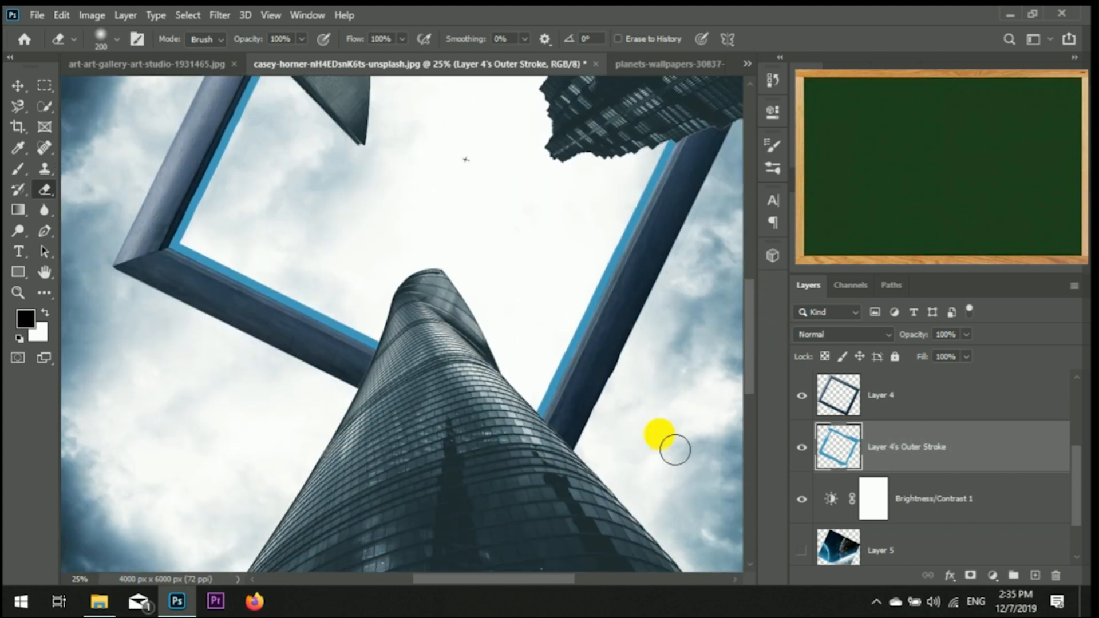
pyautogui.scroll(-3, 462, 410)
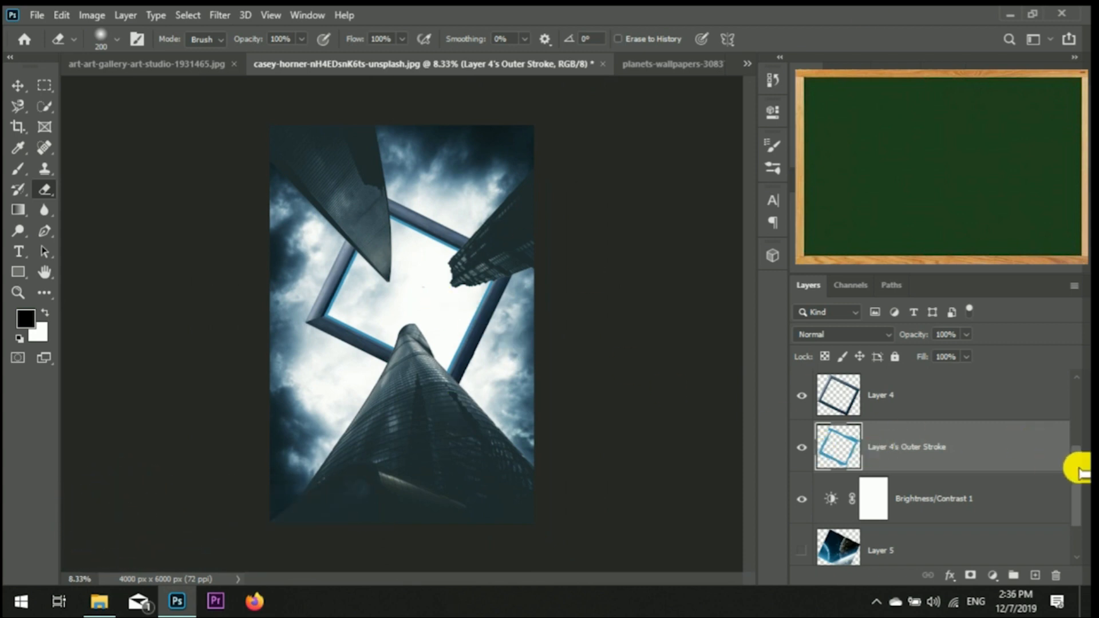
# Toggle the visibility of the planets image on Layer 5 to compare, leaving it shown inside the frame.
pyautogui.moveTo(1082, 473); pyautogui.dragTo(1083, 517)
pyautogui.click(802, 487)
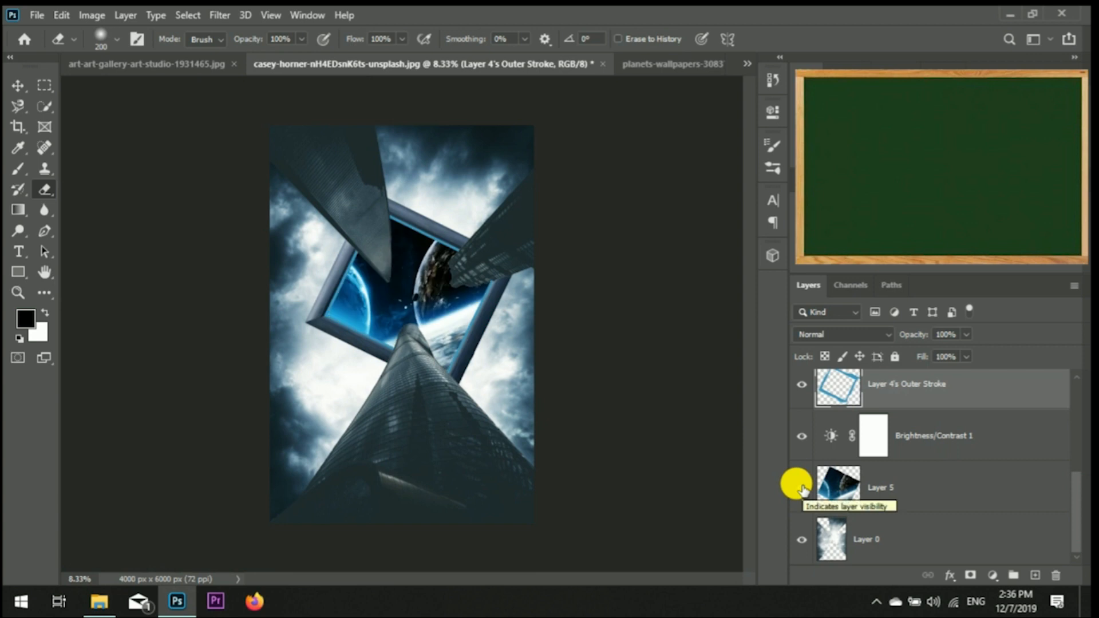
pyautogui.click(801, 487)
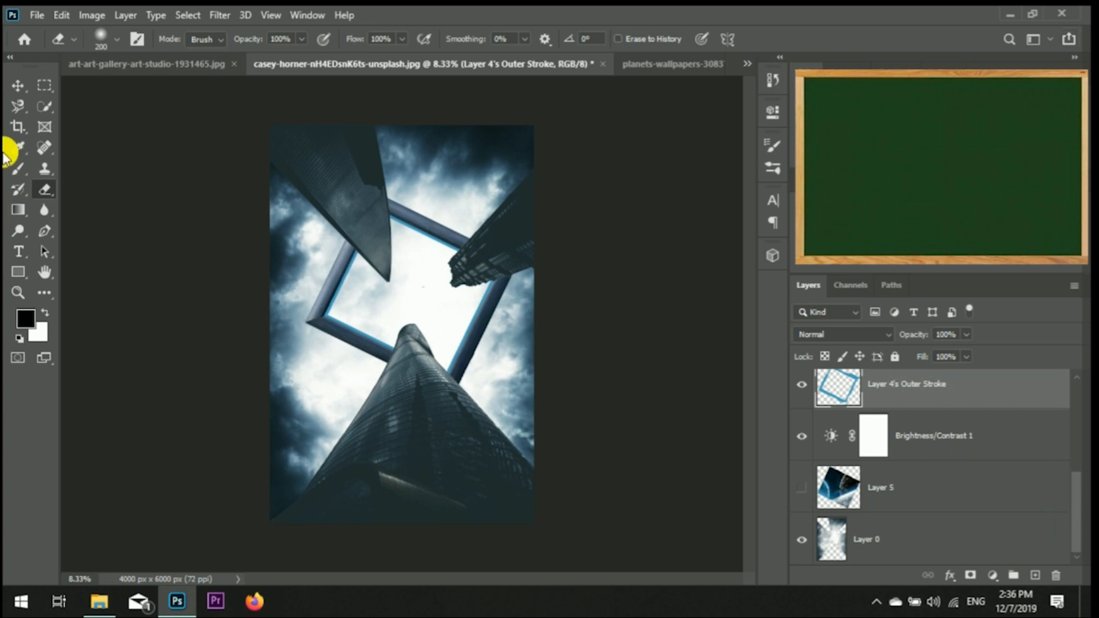
pyautogui.click(801, 487)
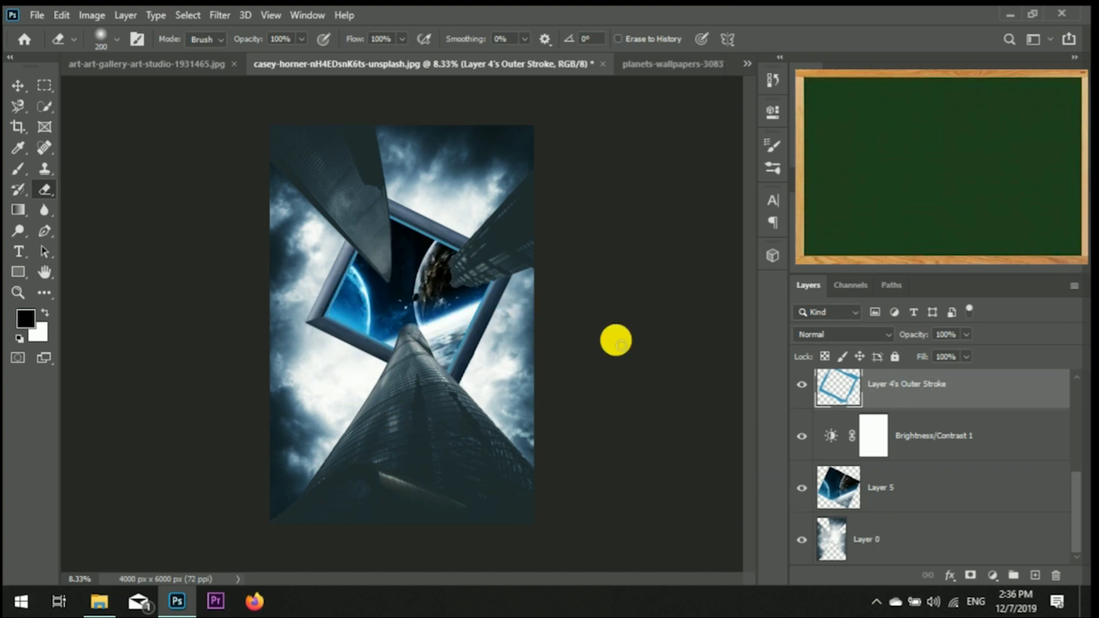
# Add a new empty layer above Layer 1 at the top of the layer stack.
pyautogui.moveTo(1074, 518); pyautogui.dragTo(1023, 409)
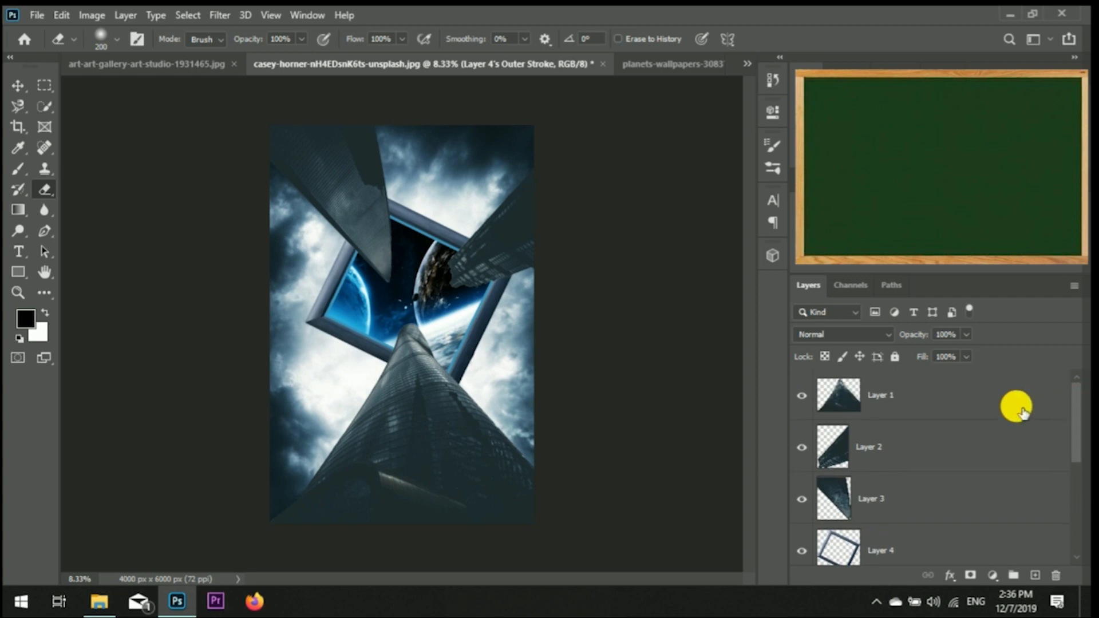
pyautogui.click(916, 401)
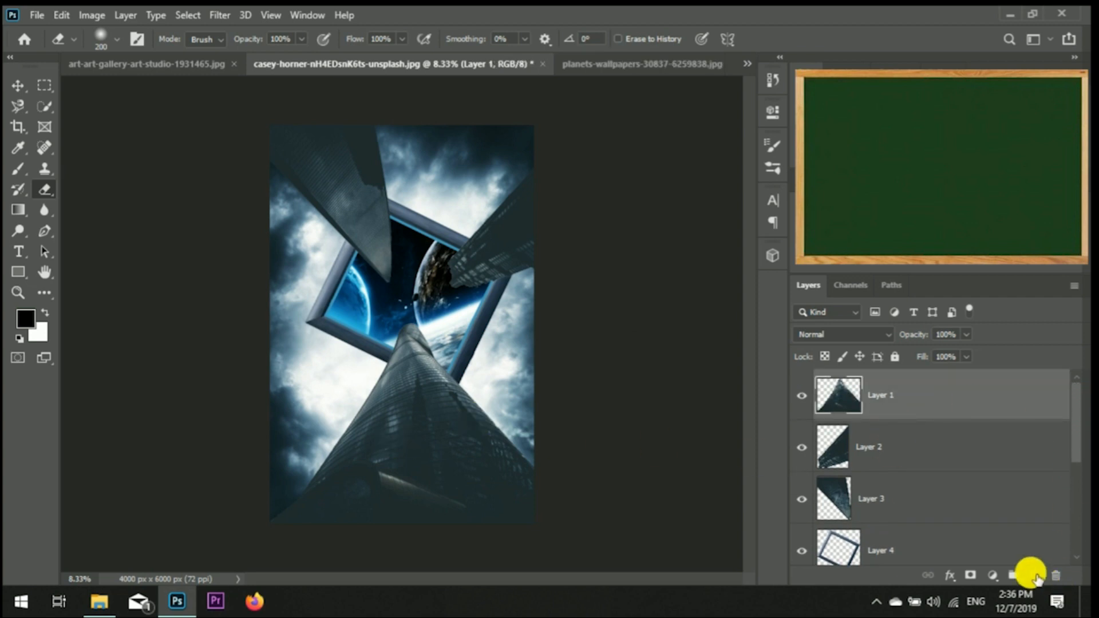
pyautogui.click(1034, 575)
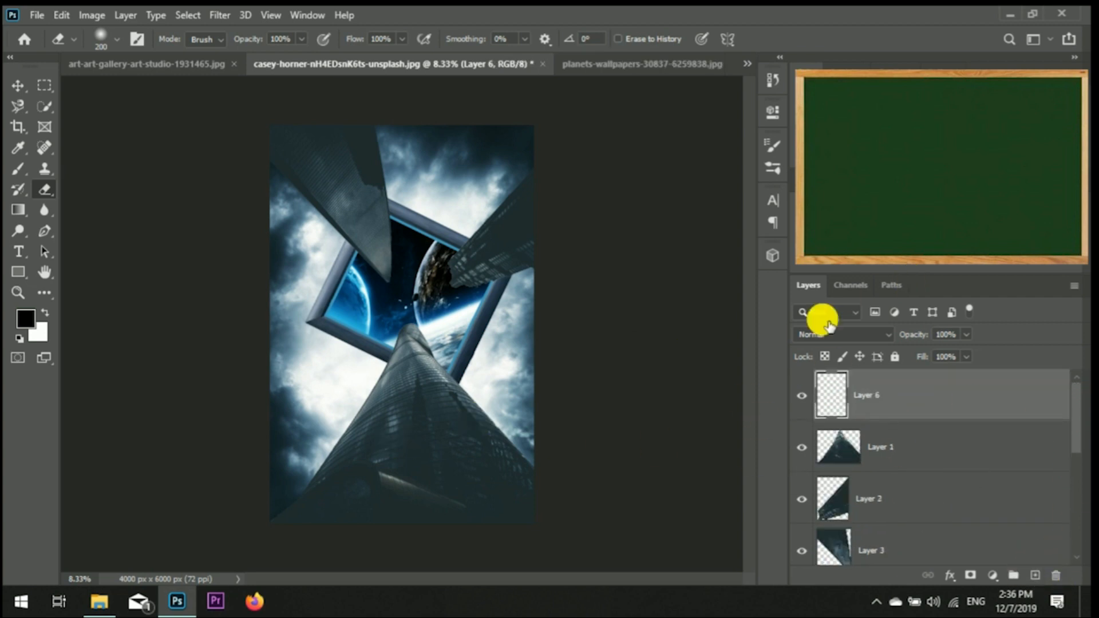
# Rename Layer 1, Layer 2 and Layer 3 as "Bulding 1", "Bulding 2" and "Bulding 3".
pyautogui.click(897, 454)
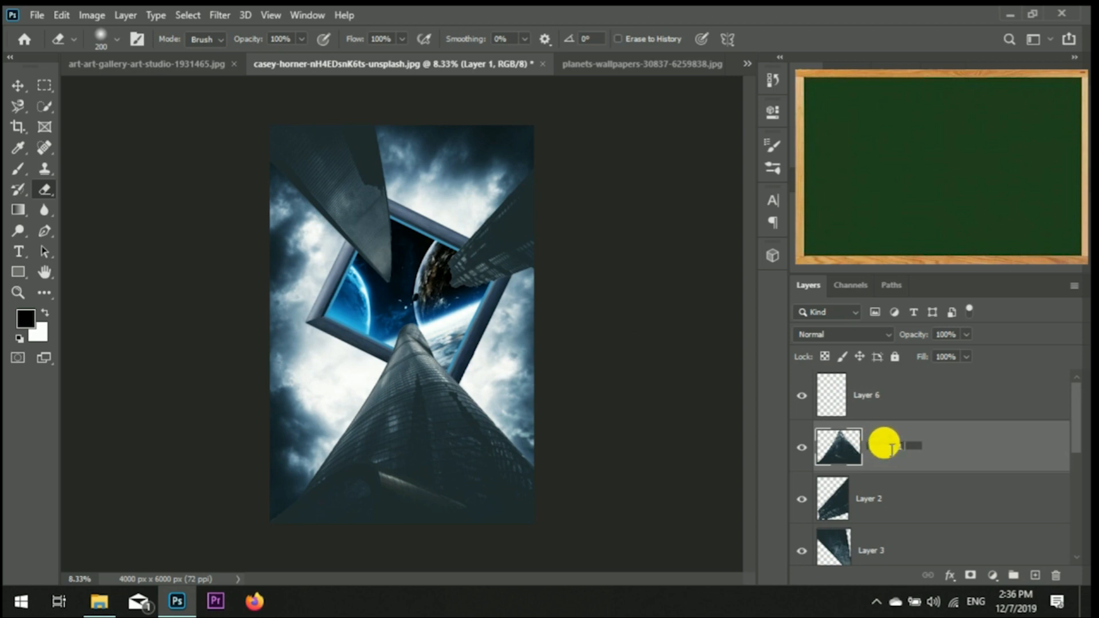
pyautogui.click(876, 501)
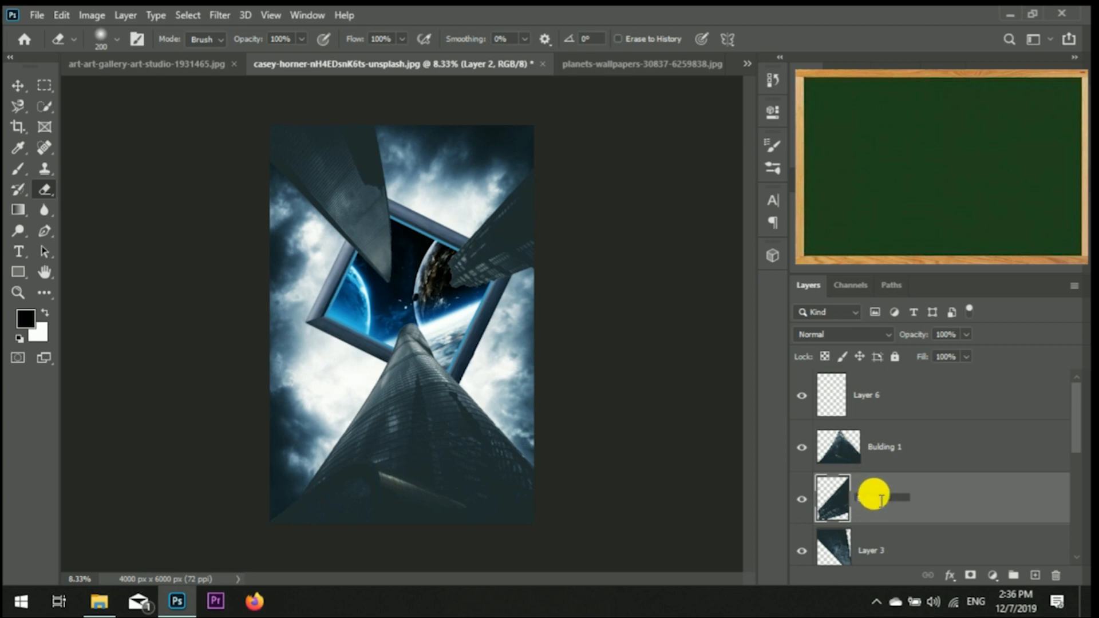
pyautogui.press('Return')
pyautogui.click(883, 545)
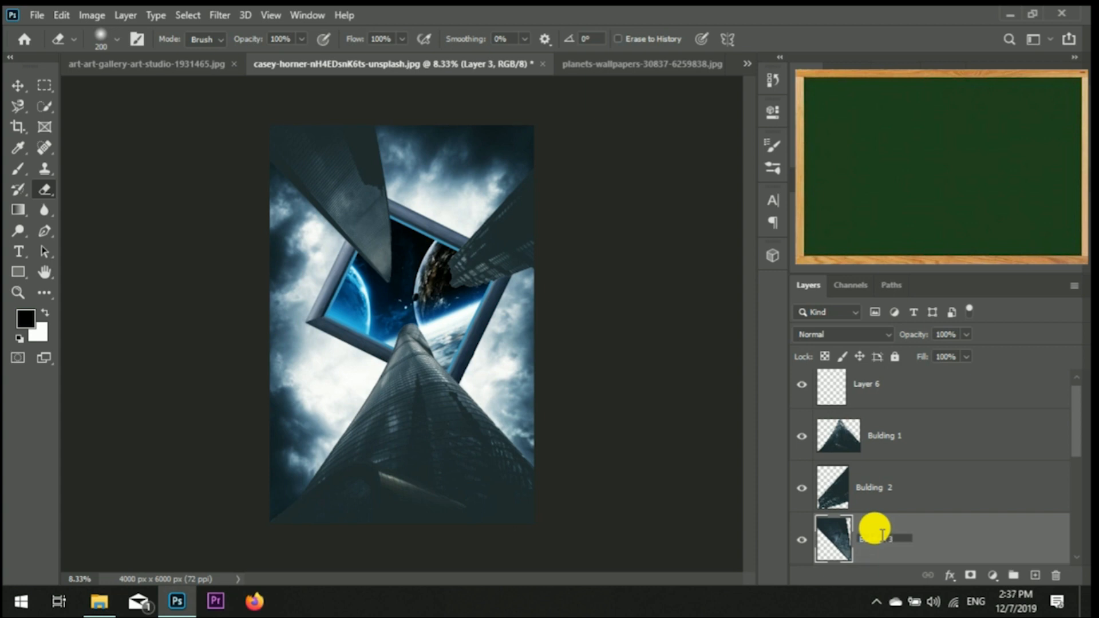
pyautogui.write('Bulding 3')
pyautogui.press('Return')
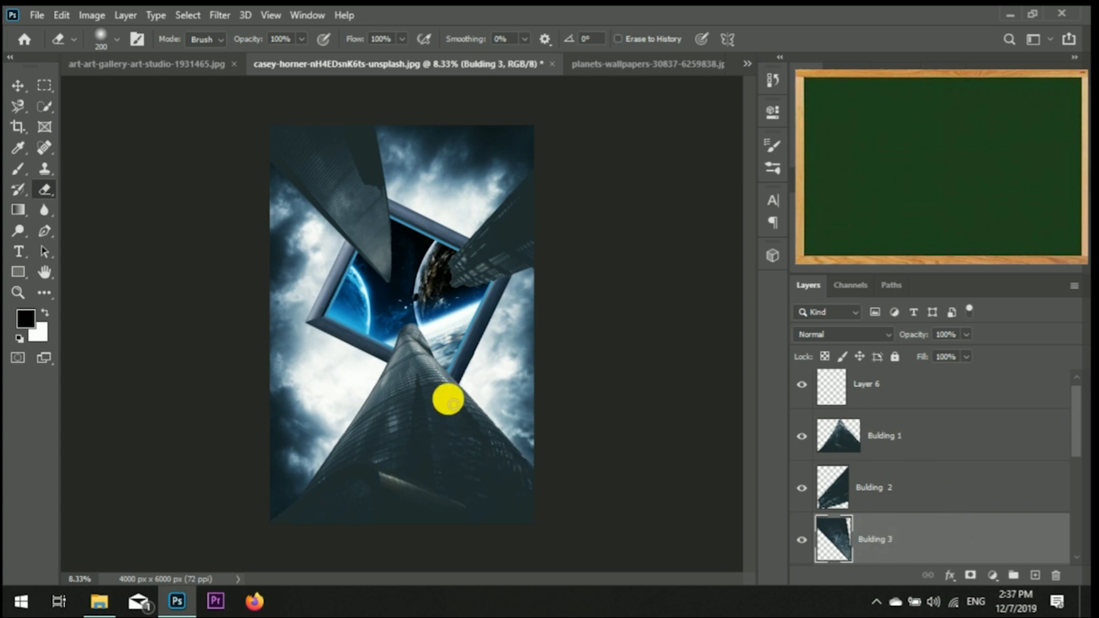
# Rename Layer 4 as "Frame" and its separated stroke layer as "Frame Outer Stroke".
pyautogui.scroll(-3, 1076, 400)
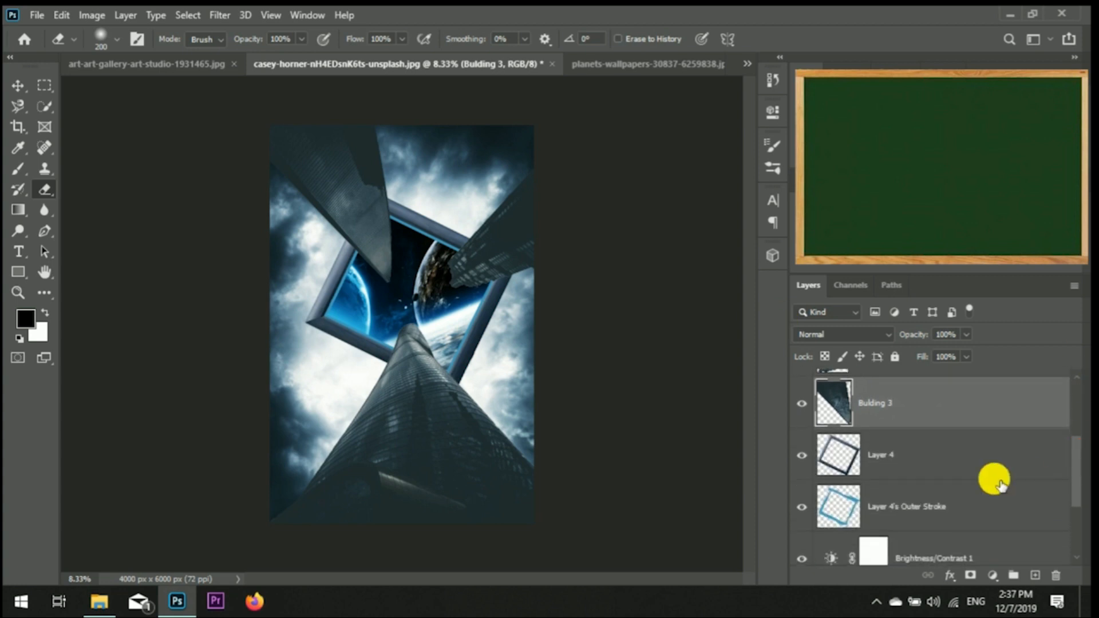
pyautogui.click(889, 456)
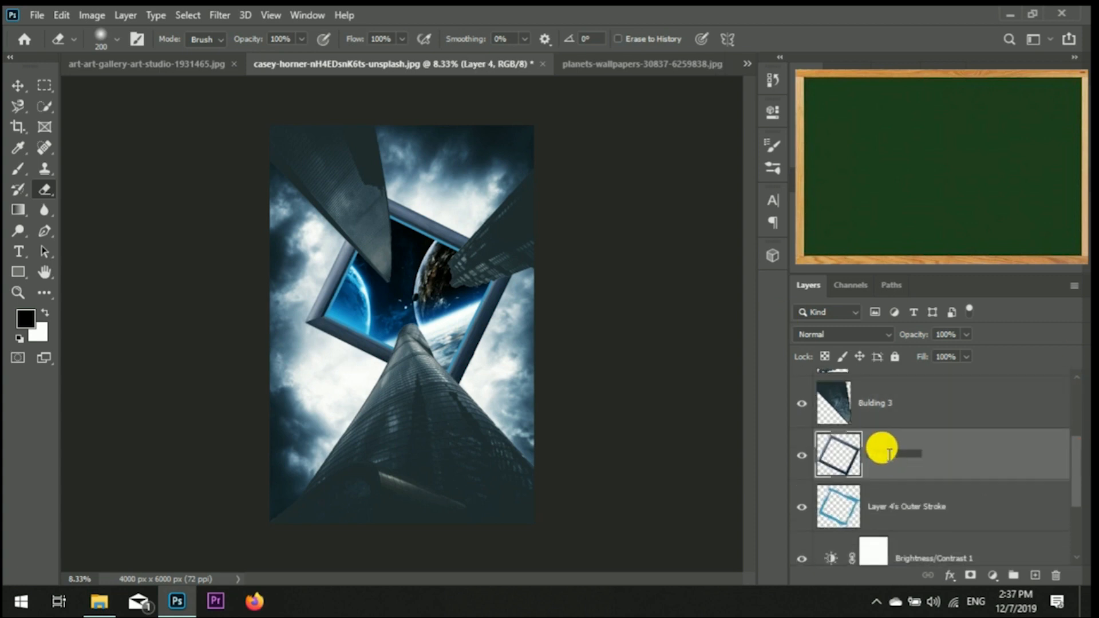
pyautogui.write('Frame')
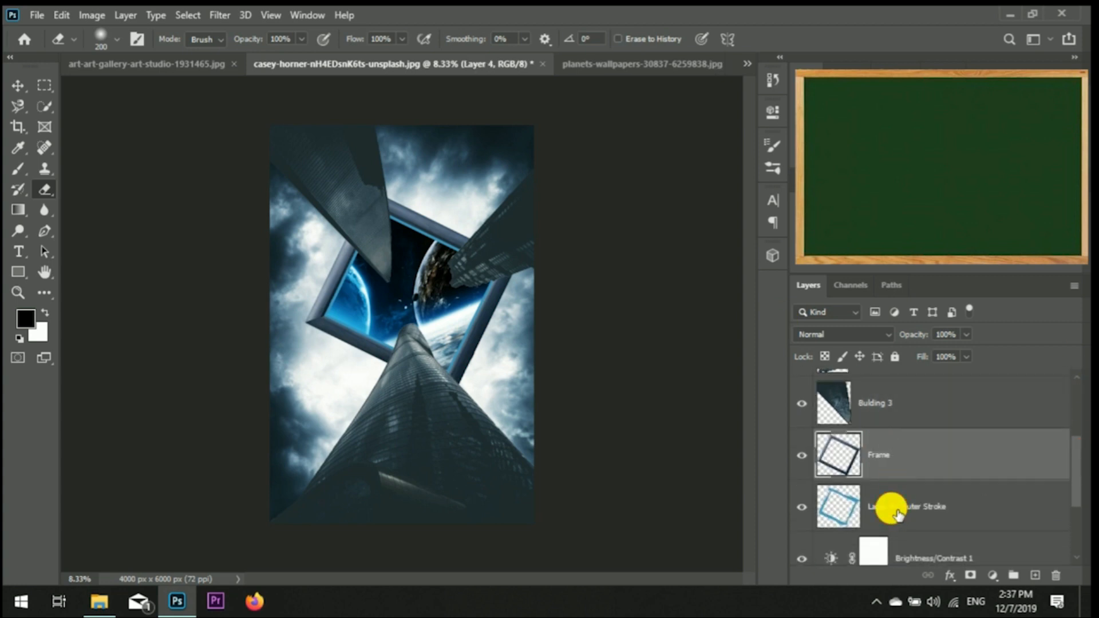
pyautogui.click(898, 513)
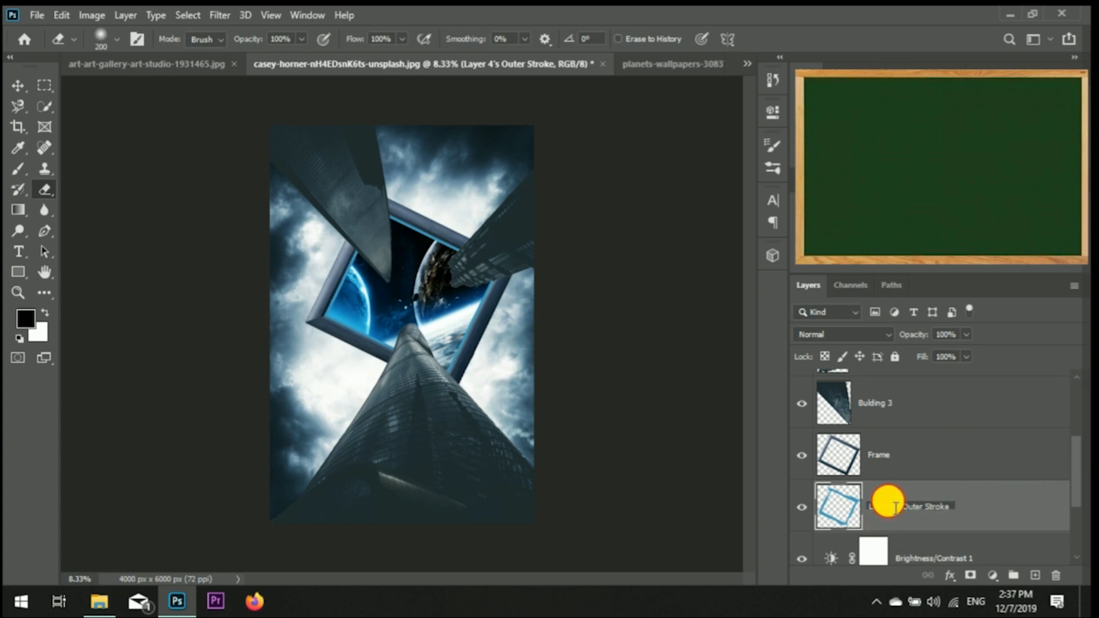
pyautogui.moveTo(900, 507); pyautogui.dragTo(869, 507)
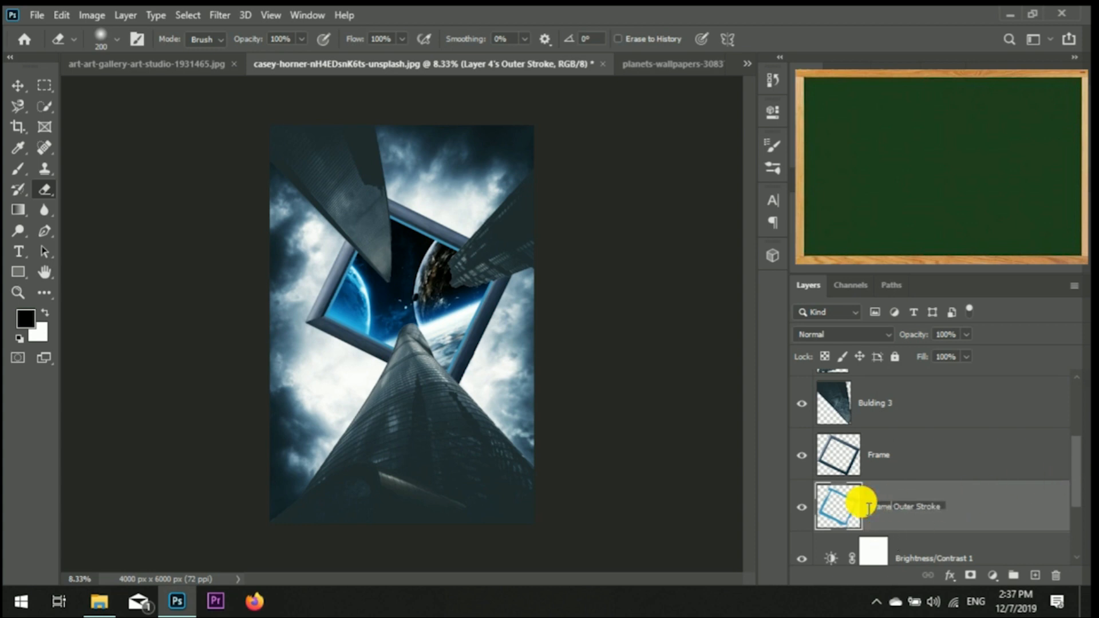
pyautogui.press('Return')
# Rename Layer 5 as "Galaxy" and Layer 0 as "Background".
pyautogui.moveTo(1076, 484); pyautogui.dragTo(1083, 527)
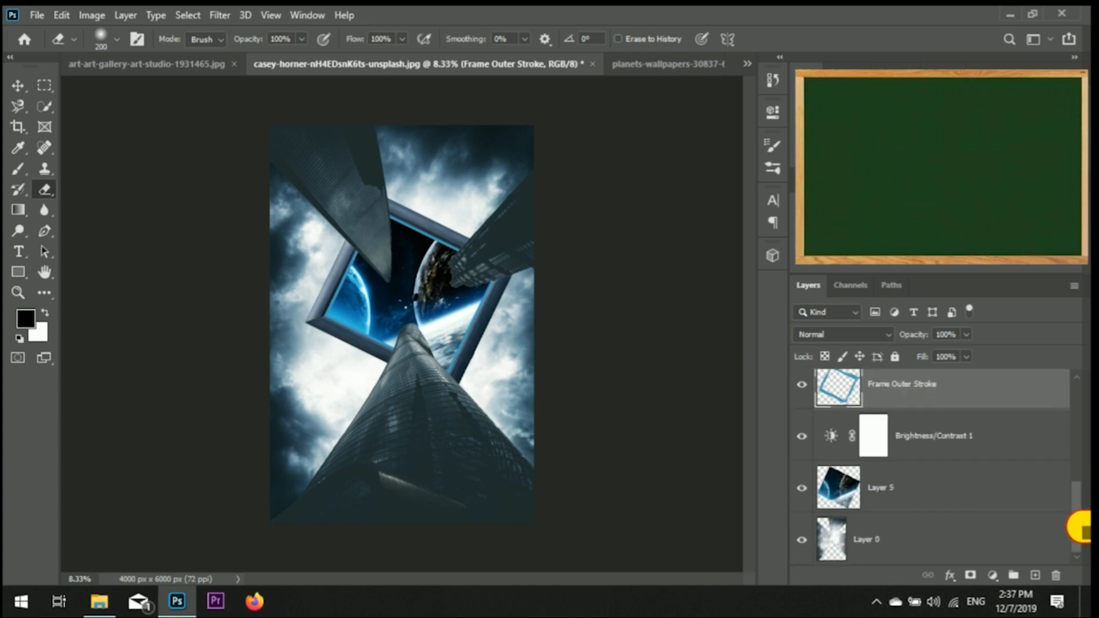
pyautogui.doubleClick(881, 487)
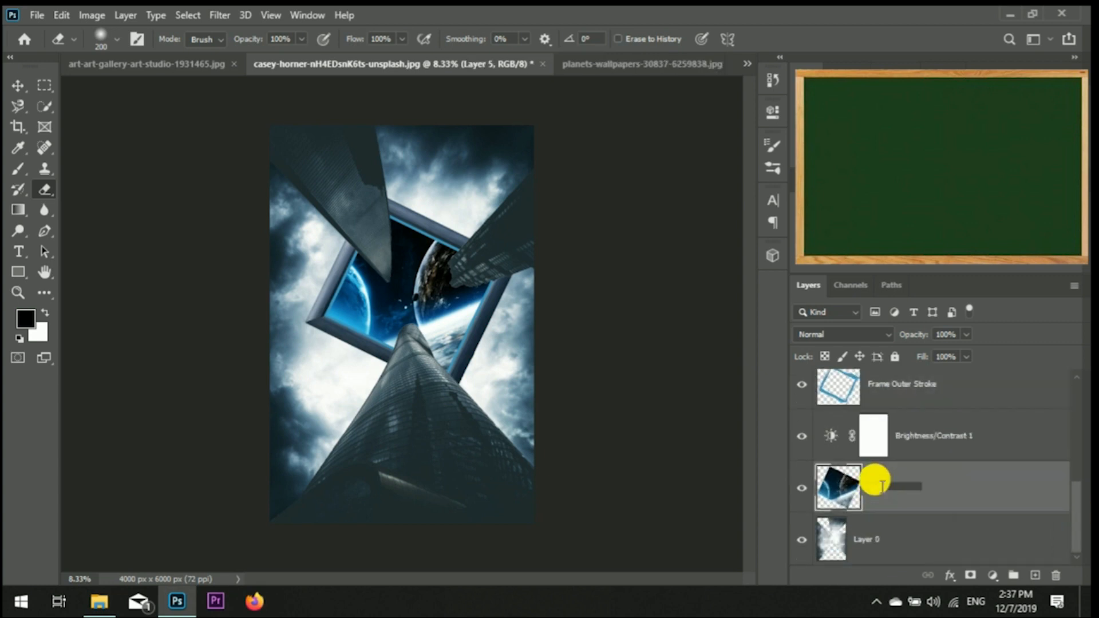
pyautogui.write('Galaxy')
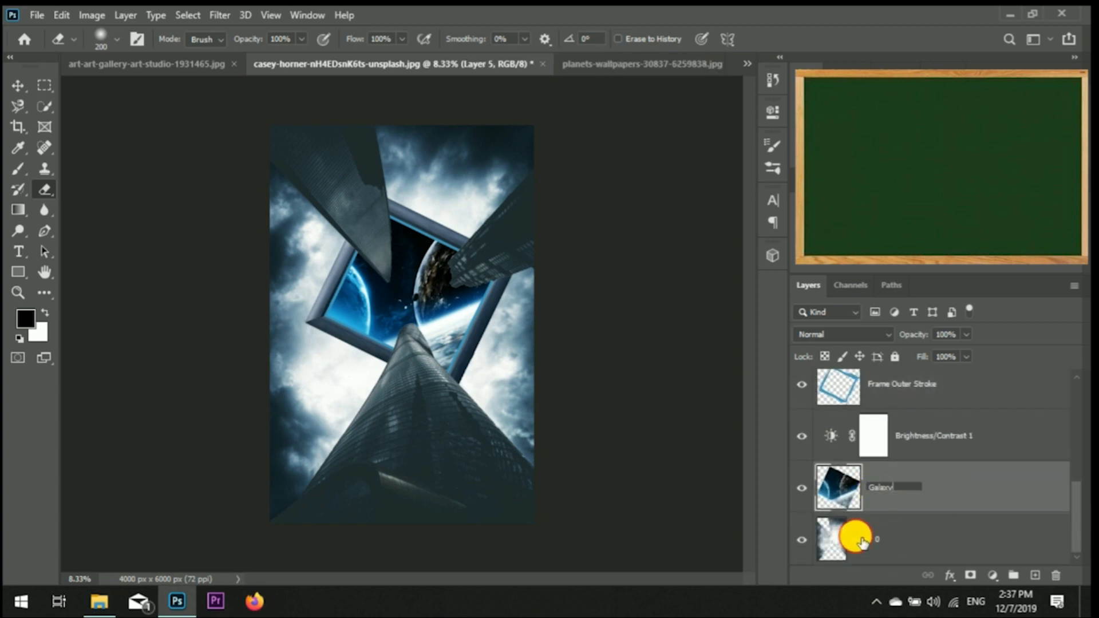
pyautogui.click(861, 537)
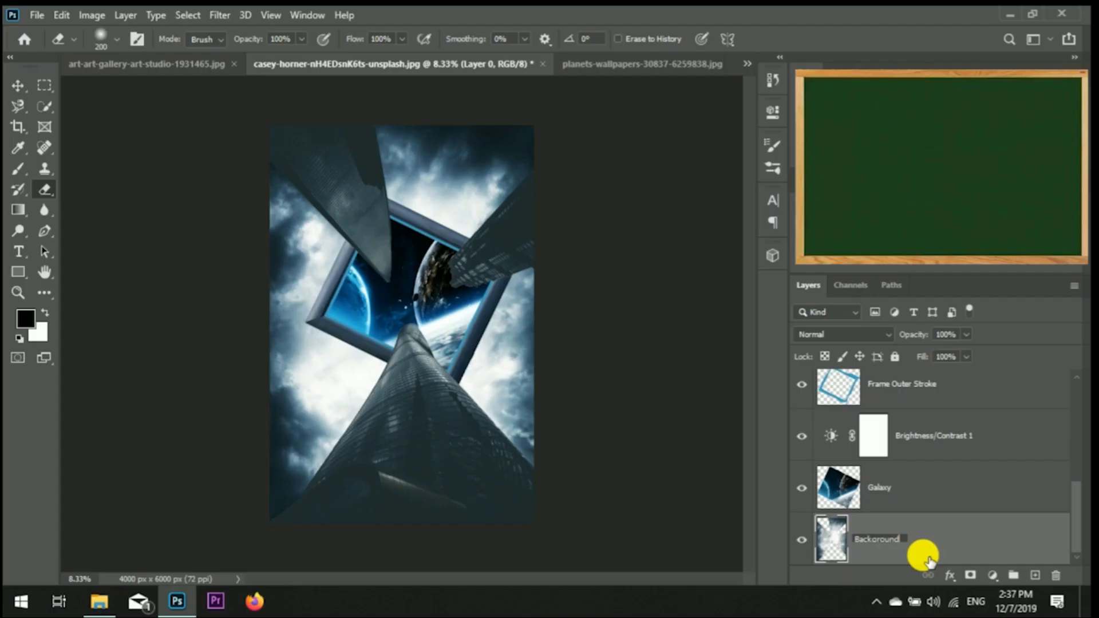
pyautogui.press('Return')
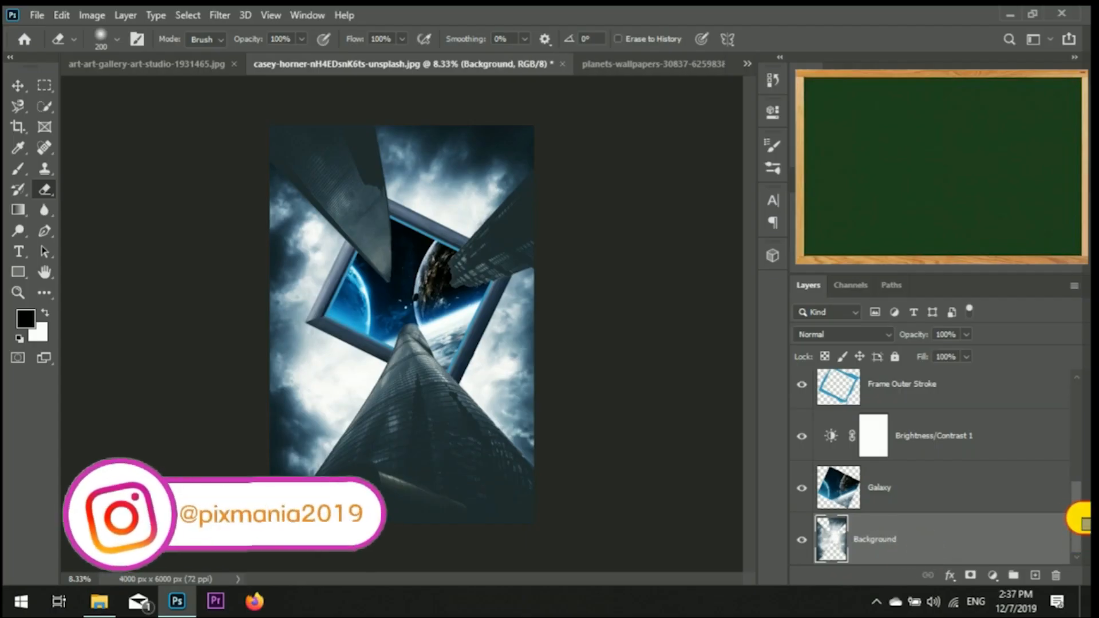
# Select Layer 6 for brush painting and set the foreground colour to light blue #4bc9df, sampled from the planet's glowing rim inside the frame.
pyautogui.moveTo(1074, 516); pyautogui.dragTo(1080, 378)
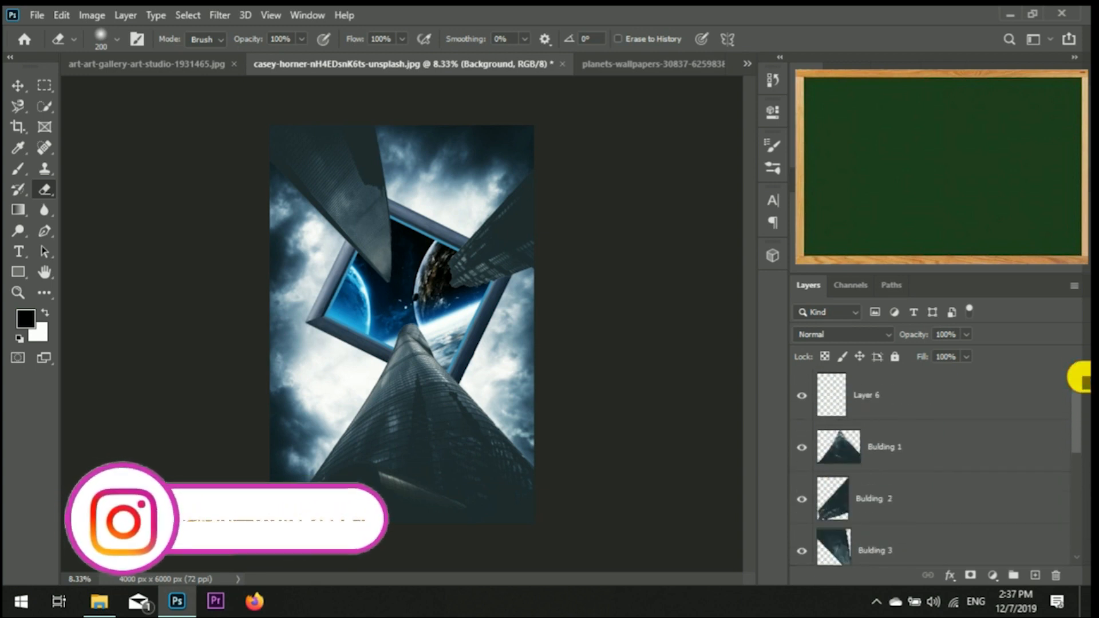
pyautogui.click(871, 390)
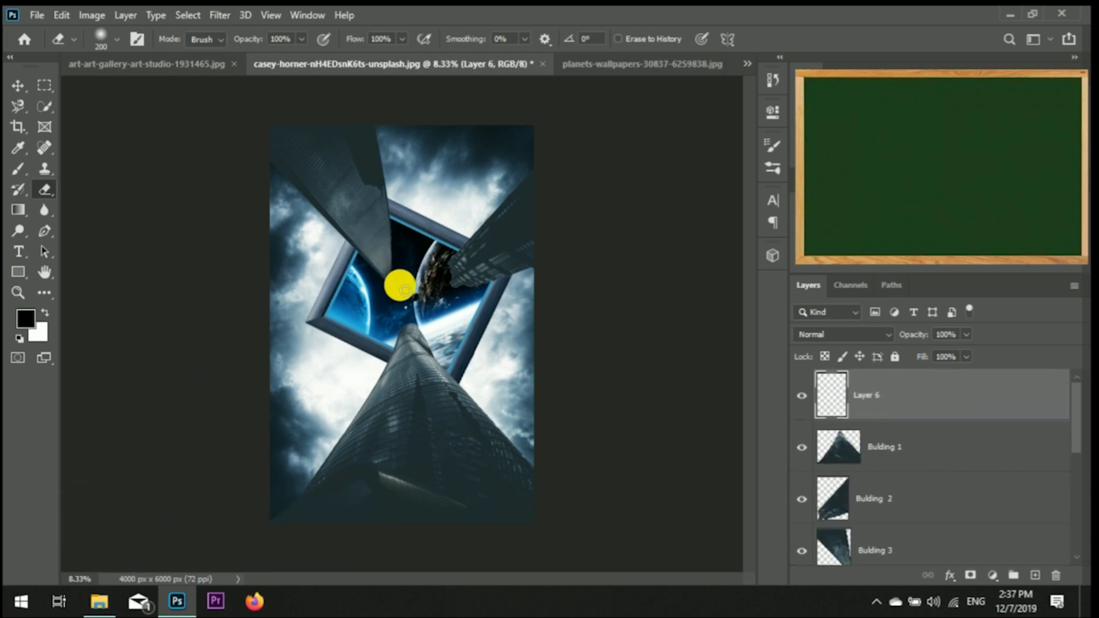
pyautogui.click(19, 171)
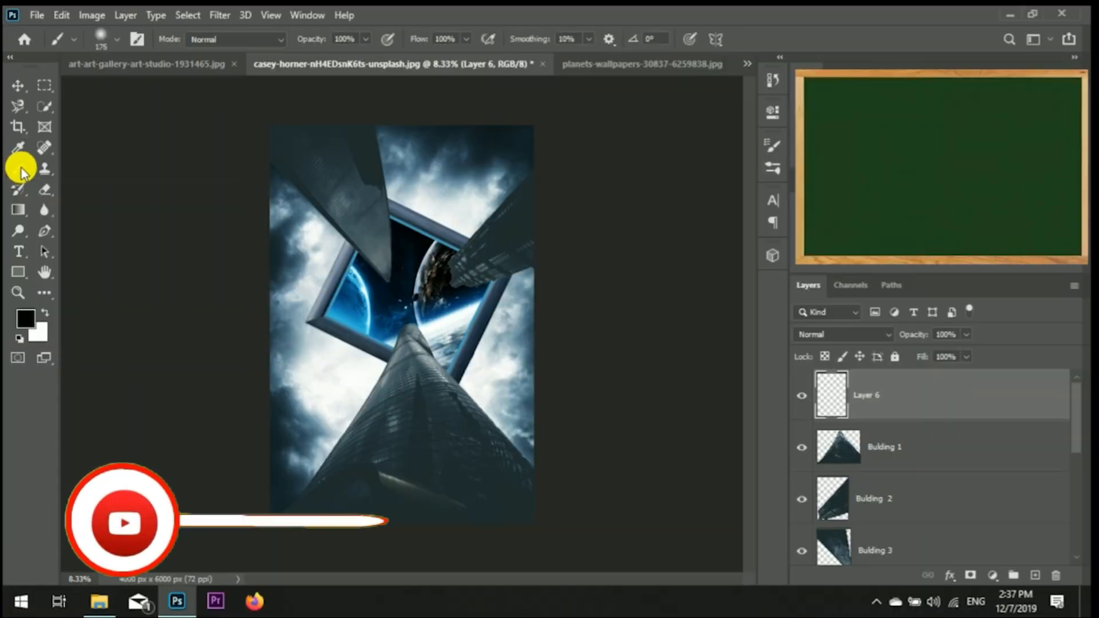
pyautogui.click(26, 322)
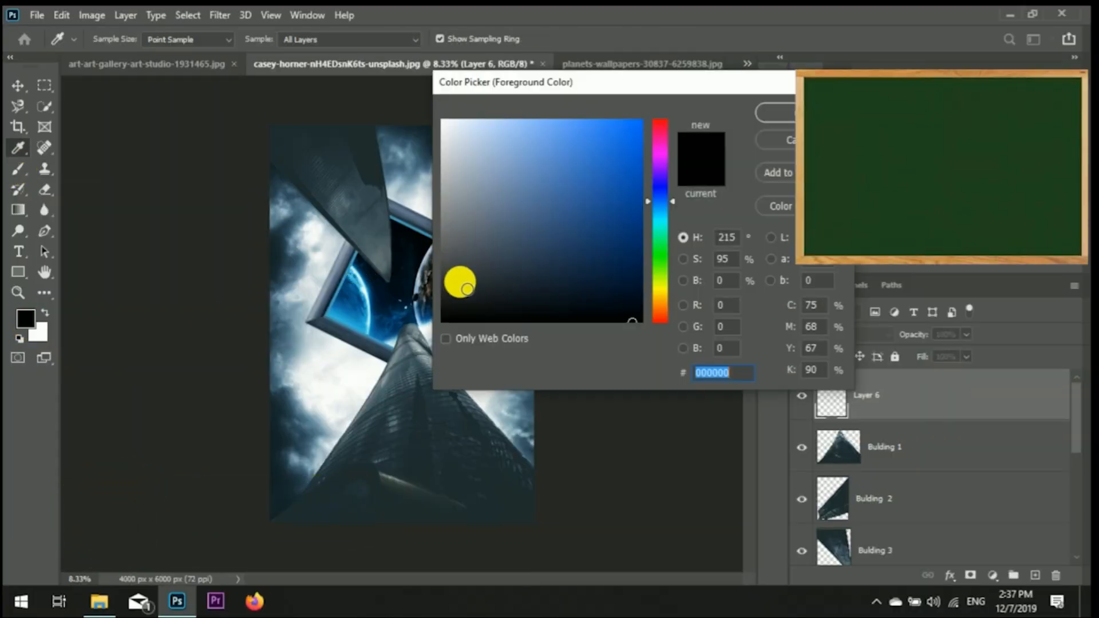
pyautogui.click(369, 284)
pyautogui.click(609, 130)
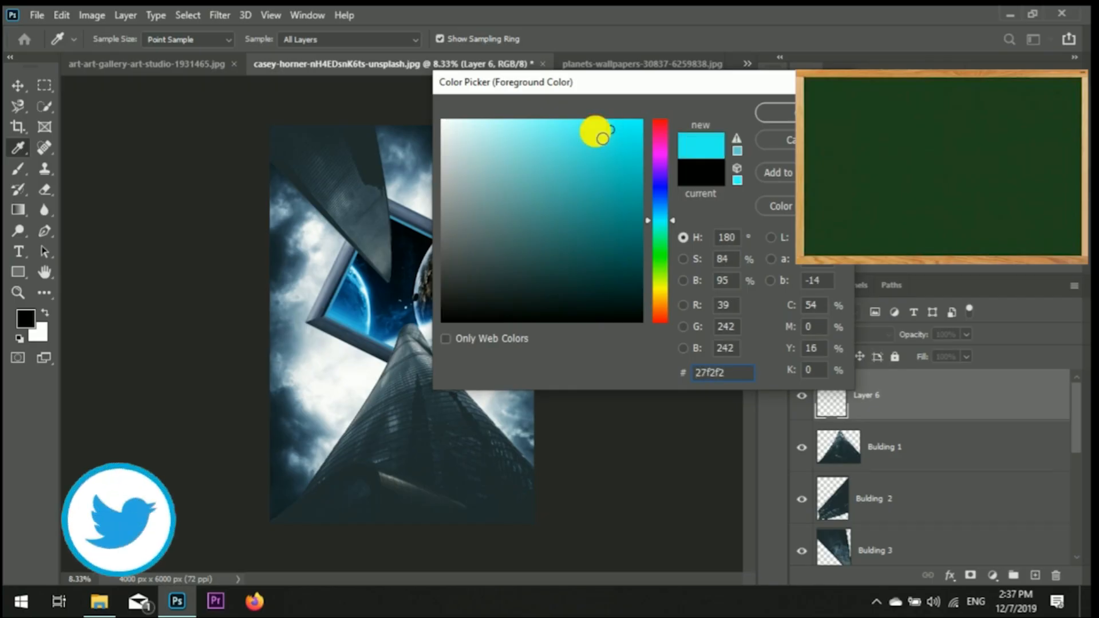
pyautogui.click(369, 274)
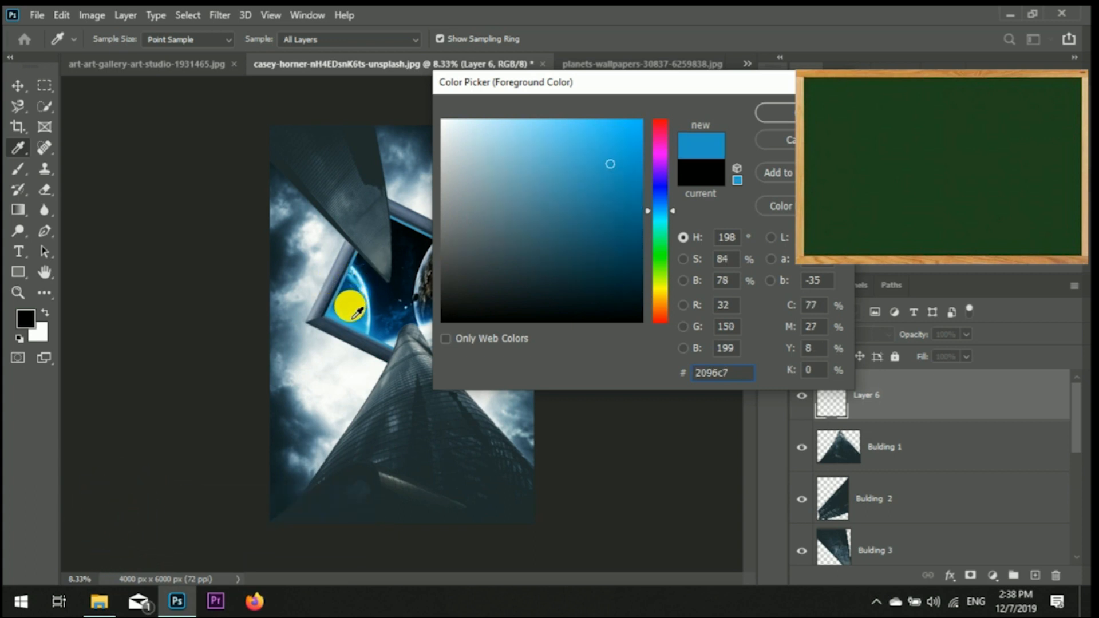
pyautogui.moveTo(355, 315); pyautogui.dragTo(371, 284)
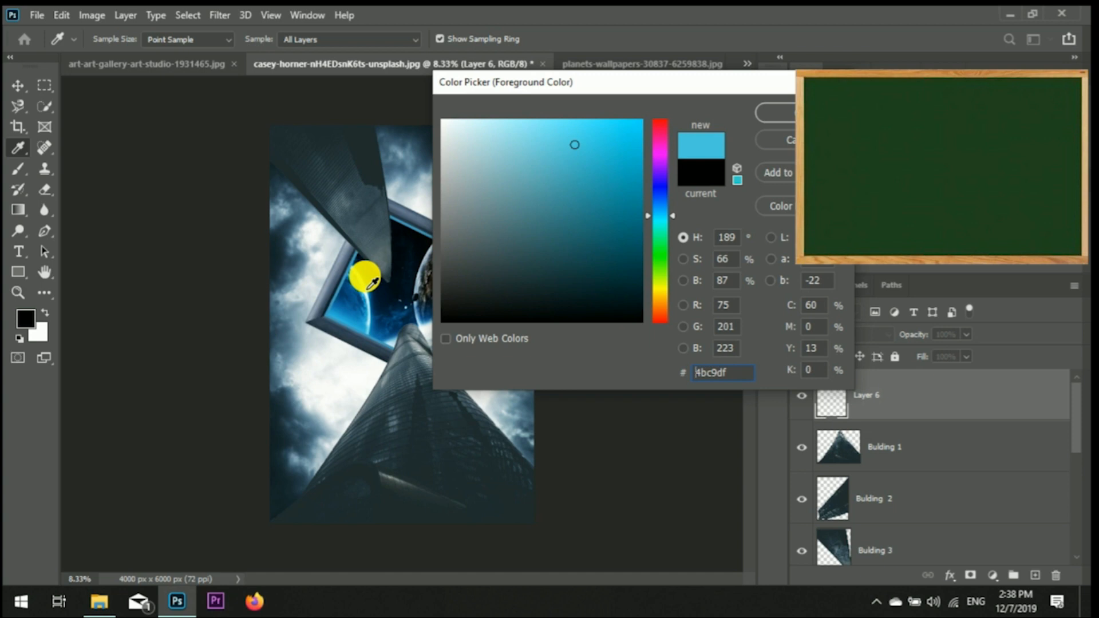
pyautogui.click(782, 115)
# Brush light blue over the tip of Bulding 1 on Layer 6 and set the layer's blend mode to Multiply.
pyautogui.press('b')
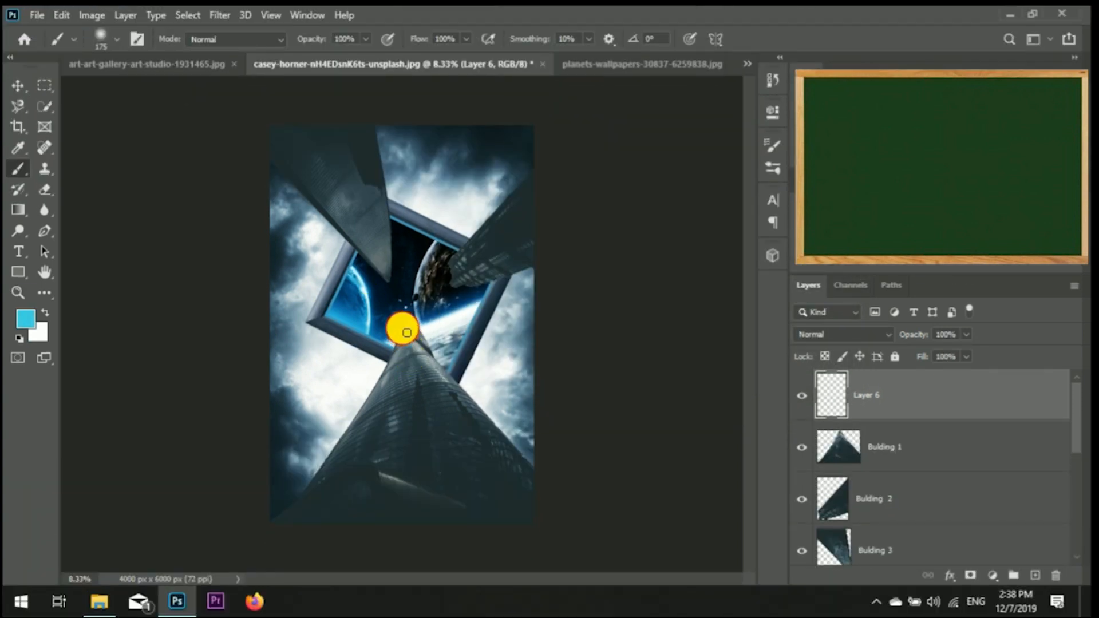
pyautogui.moveTo(399, 348)
pyautogui.mouseDown()
pyautogui.moveTo(429, 360)
pyautogui.moveTo(423, 343)
pyautogui.moveTo(427, 358)
pyautogui.moveTo(402, 346)
pyautogui.moveTo(405, 335)
pyautogui.moveTo(402, 356)
pyautogui.moveTo(427, 355)
pyautogui.moveTo(396, 366)
pyautogui.moveTo(414, 350)
pyautogui.moveTo(428, 361)
pyautogui.moveTo(407, 340)
pyautogui.mouseUp()
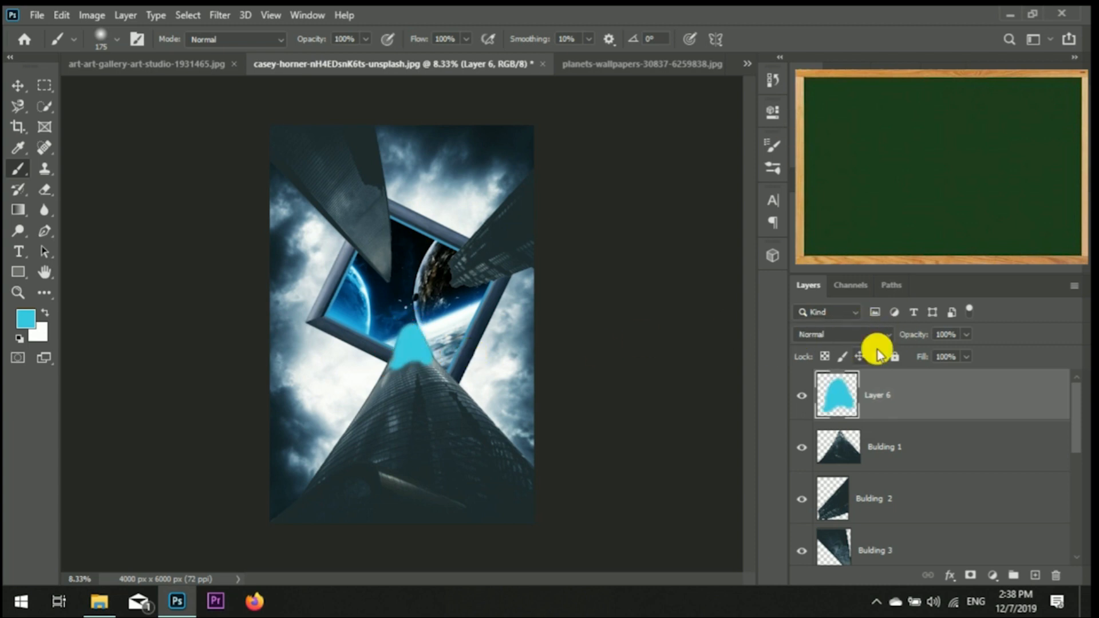
pyautogui.click(871, 337)
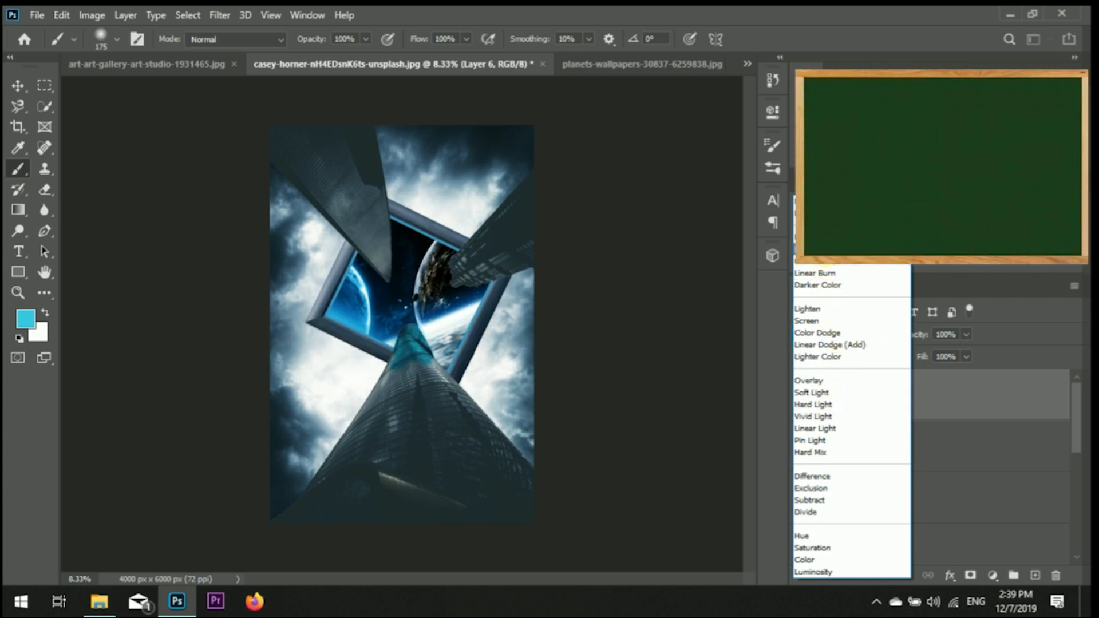
pyautogui.click(813, 249)
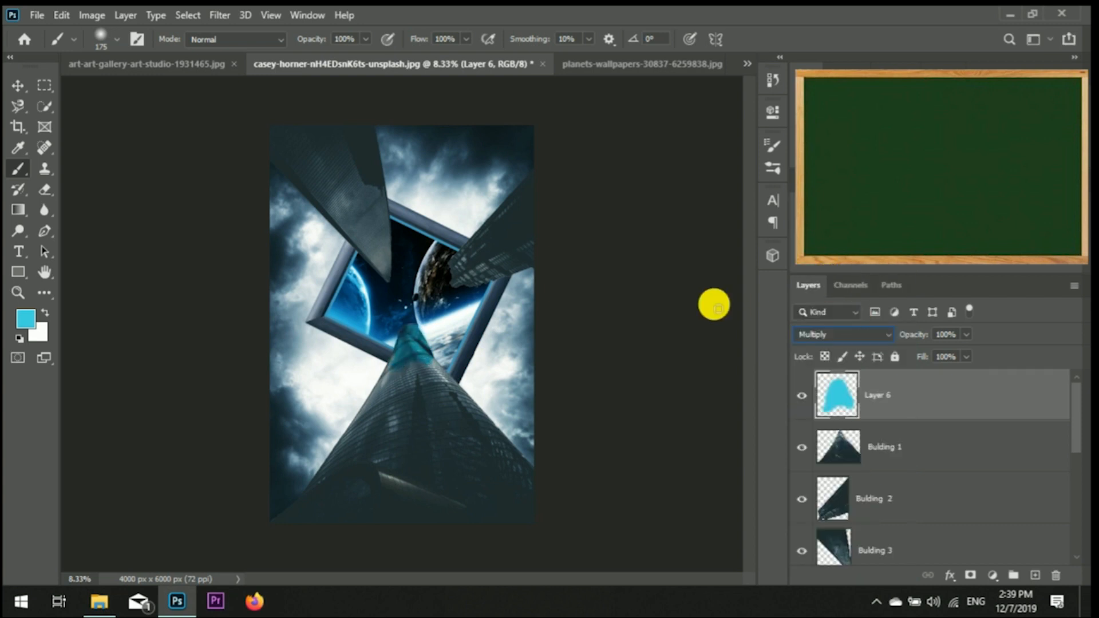
pyautogui.click(876, 601)
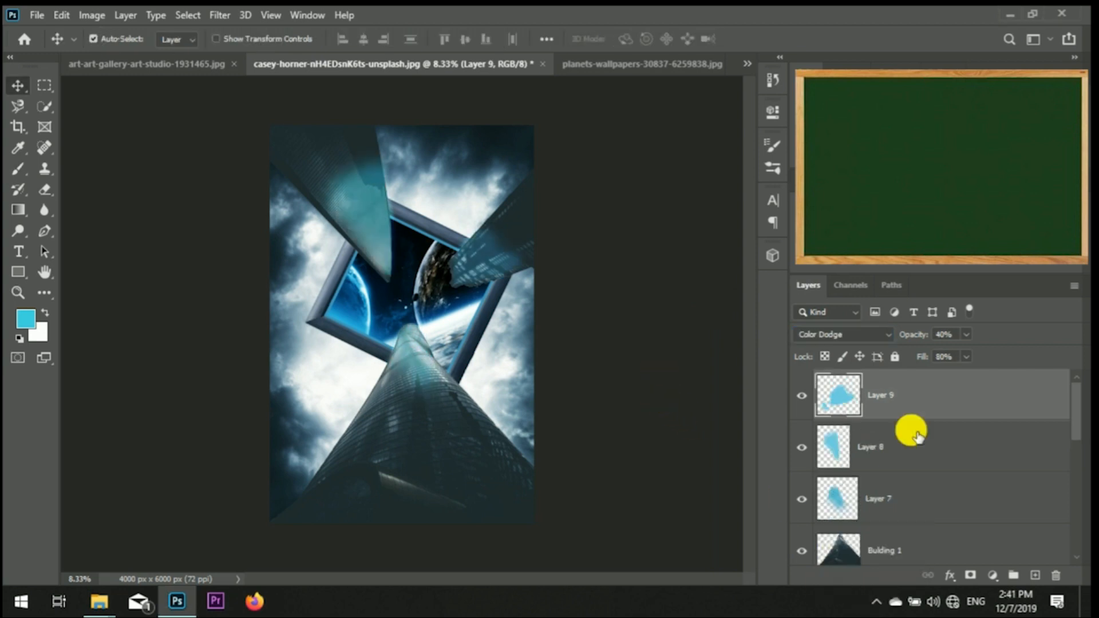
# Scale the blue glow on Layer 7 to 96.62% and reposition it over Bulding 1's tip at X 2263.00 px, Y 3486.51 px.
pyautogui.click(881, 498)
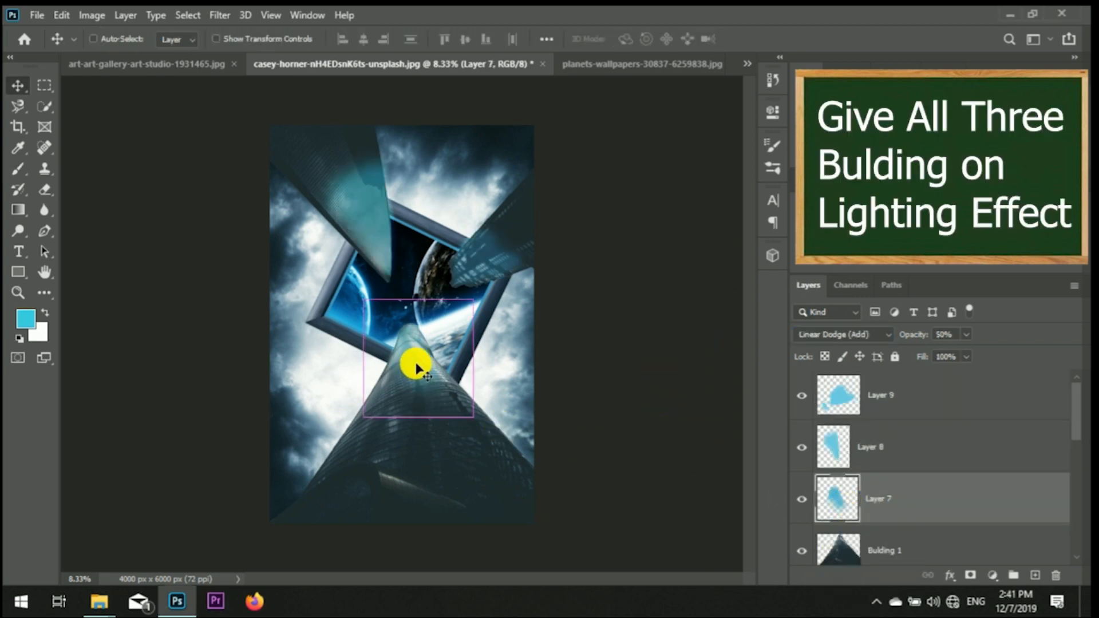
pyautogui.hotkey('ctrl', '+')
pyautogui.hotkey('ctrl', '+')
pyautogui.hotkey('ctrl', '+')
pyautogui.hotkey('ctrl', '+')
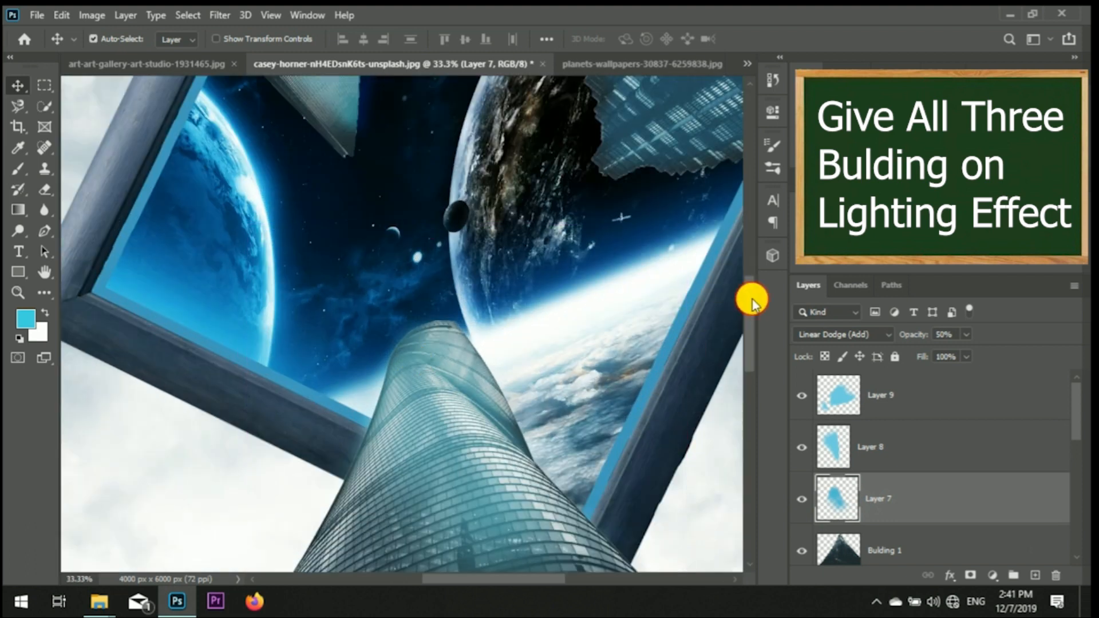
pyautogui.scroll(-3, 752, 303)
pyautogui.moveTo(493, 371); pyautogui.dragTo(495, 367)
pyautogui.hotkey('ctrl', '-')
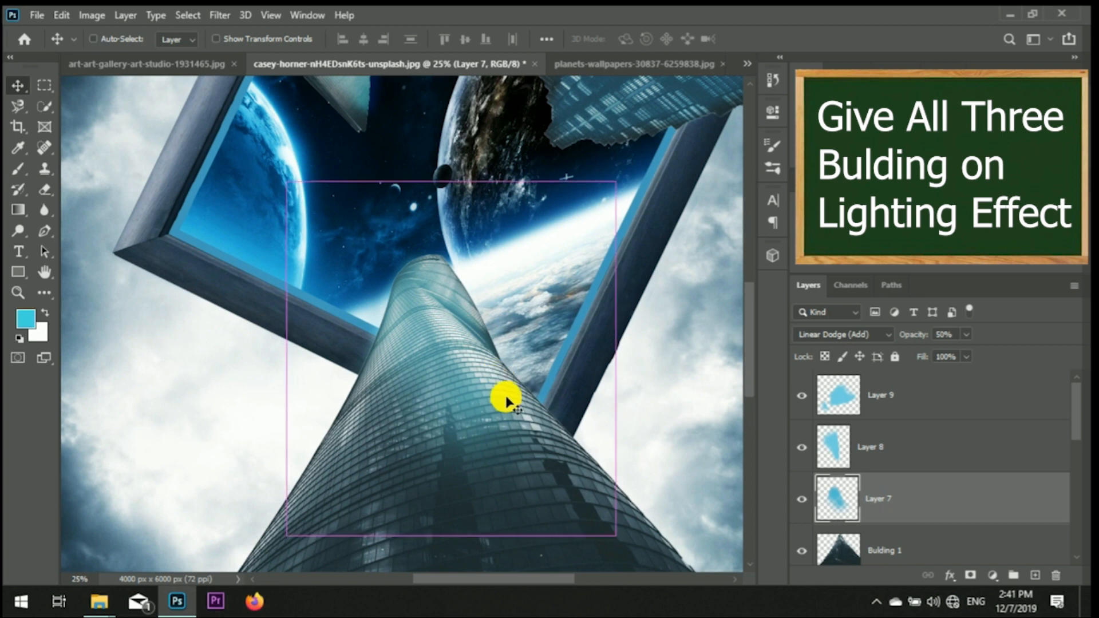
pyautogui.hotkey('ctrl', 't')
pyautogui.moveTo(615, 535); pyautogui.dragTo(605, 523)
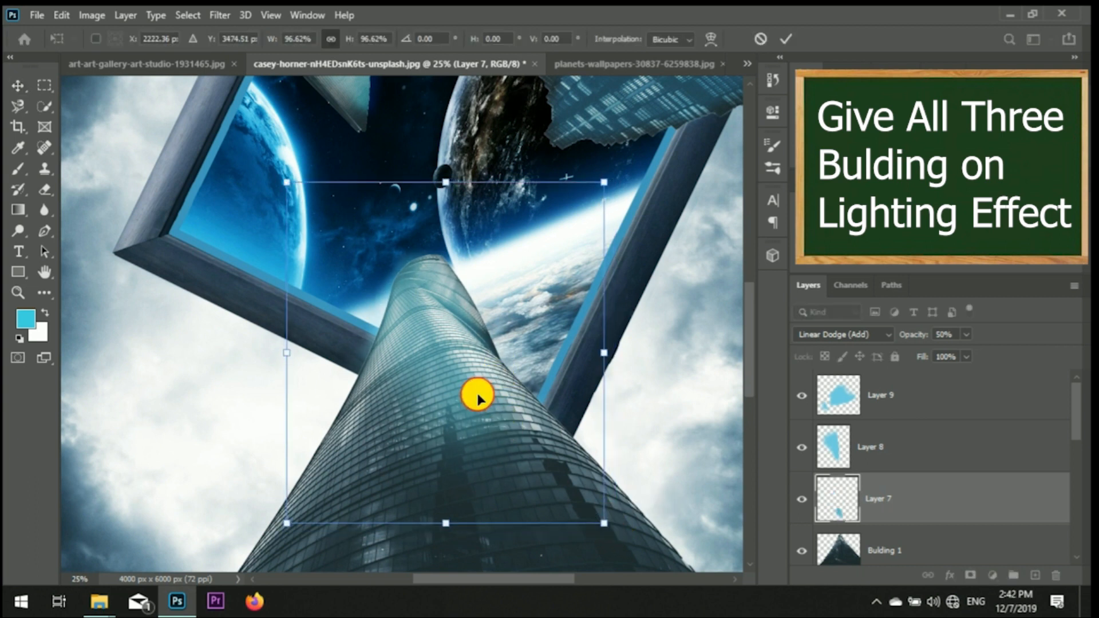
pyautogui.moveTo(479, 392); pyautogui.dragTo(481, 395)
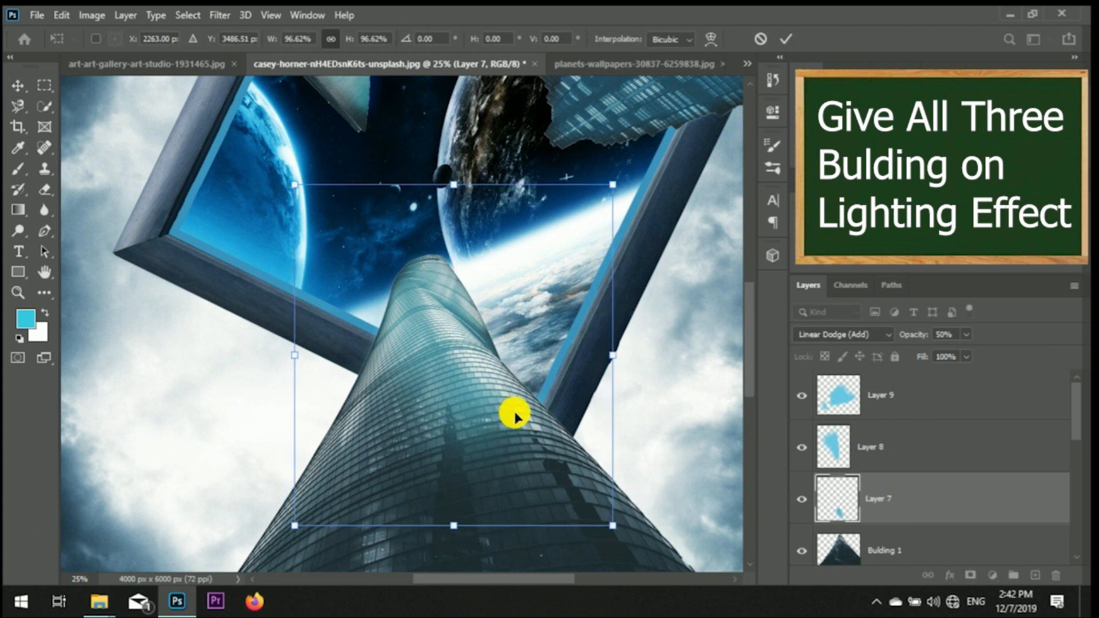
pyautogui.hotkey('ctrl', '-')
pyautogui.hotkey('ctrl', '-')
pyautogui.hotkey('ctrl', '-')
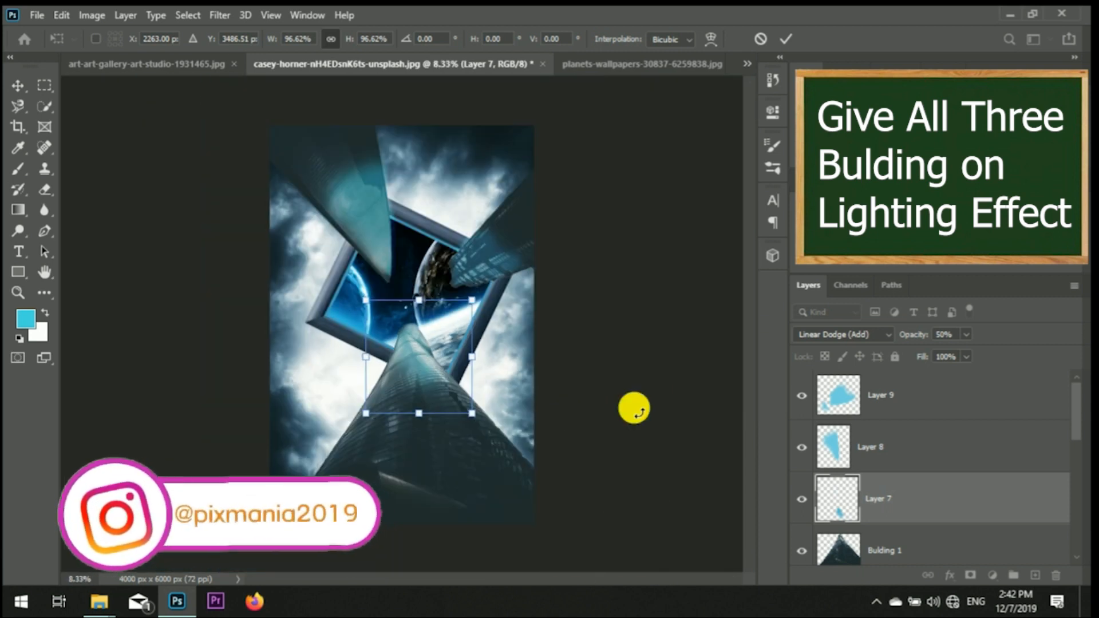
pyautogui.hotkey('ctrl', '+')
pyautogui.scroll(2, 475, 373)
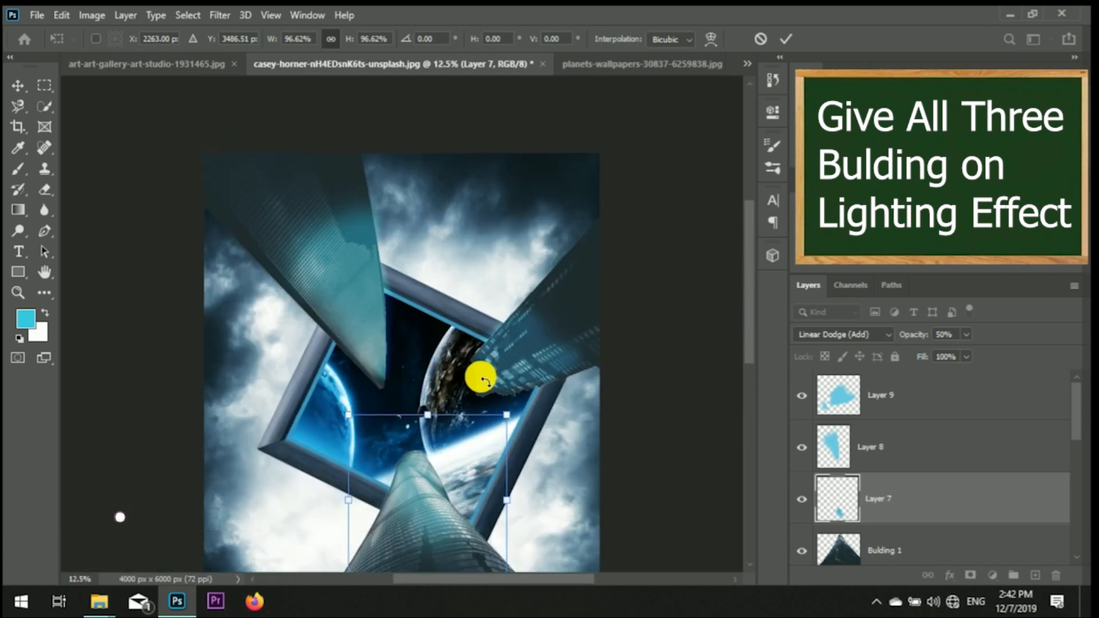
# Scale the blue glow on Layer 8 to 104.78% and reposition it over Bulding 3 at X 1493.46 px, Y 1481.51 px.
pyautogui.click(876, 449)
pyautogui.hotkey('ctrl', 't')
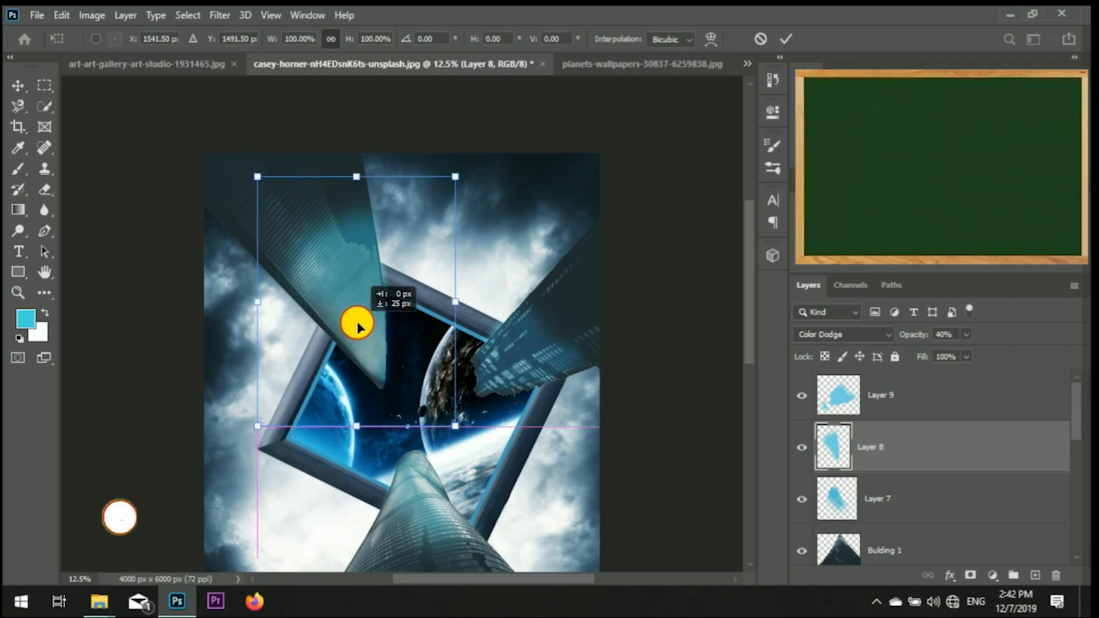
pyautogui.moveTo(356, 319); pyautogui.dragTo(356, 328)
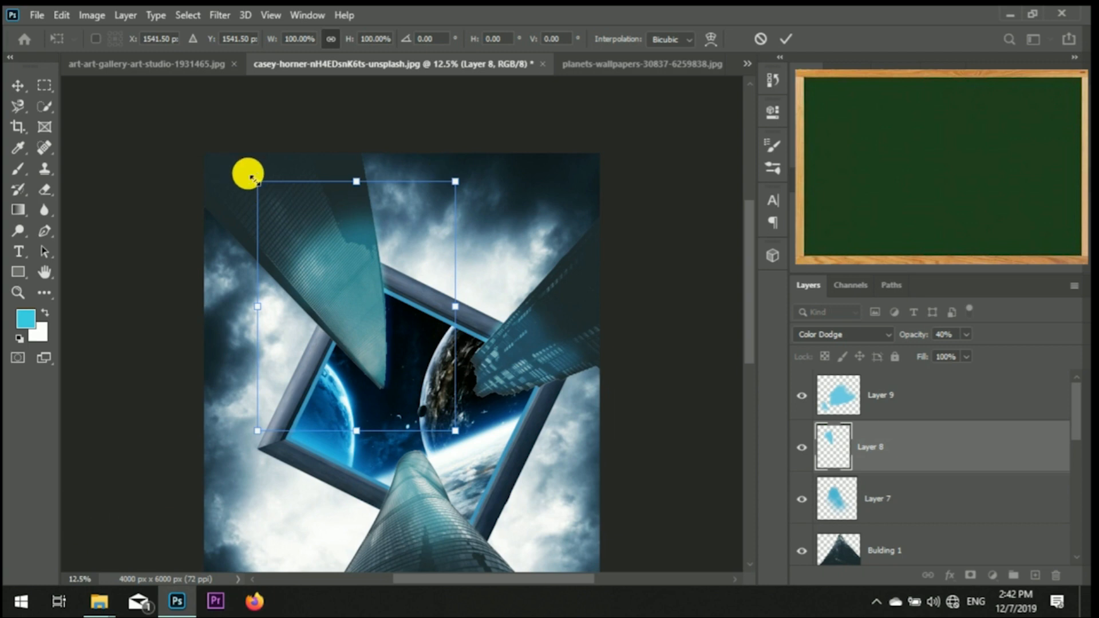
pyautogui.moveTo(257, 182); pyautogui.dragTo(247, 170)
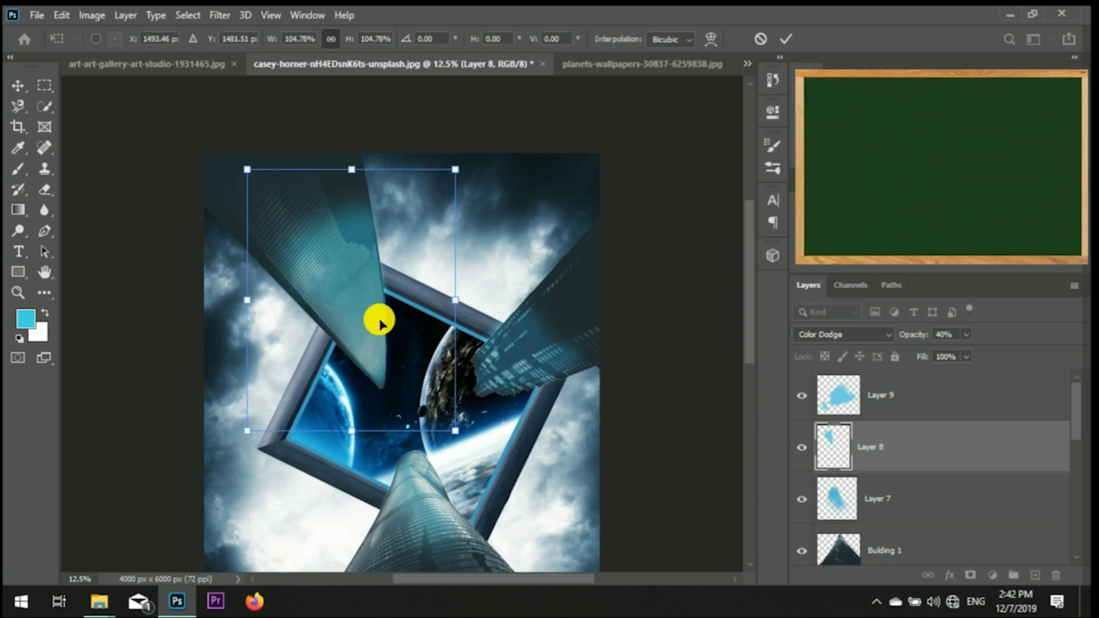
pyautogui.press('Return')
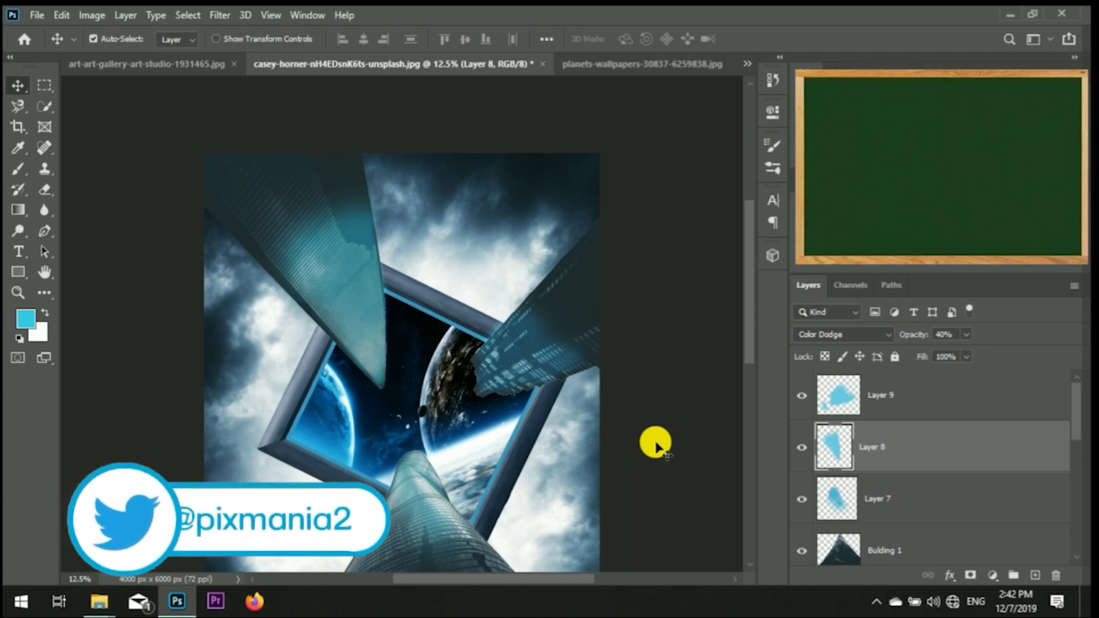
# Free-transform the blue glow on Layer 9 and position it over Bulding 2 at X 3134.00 px, Y 2001.00 px.
pyautogui.click(893, 398)
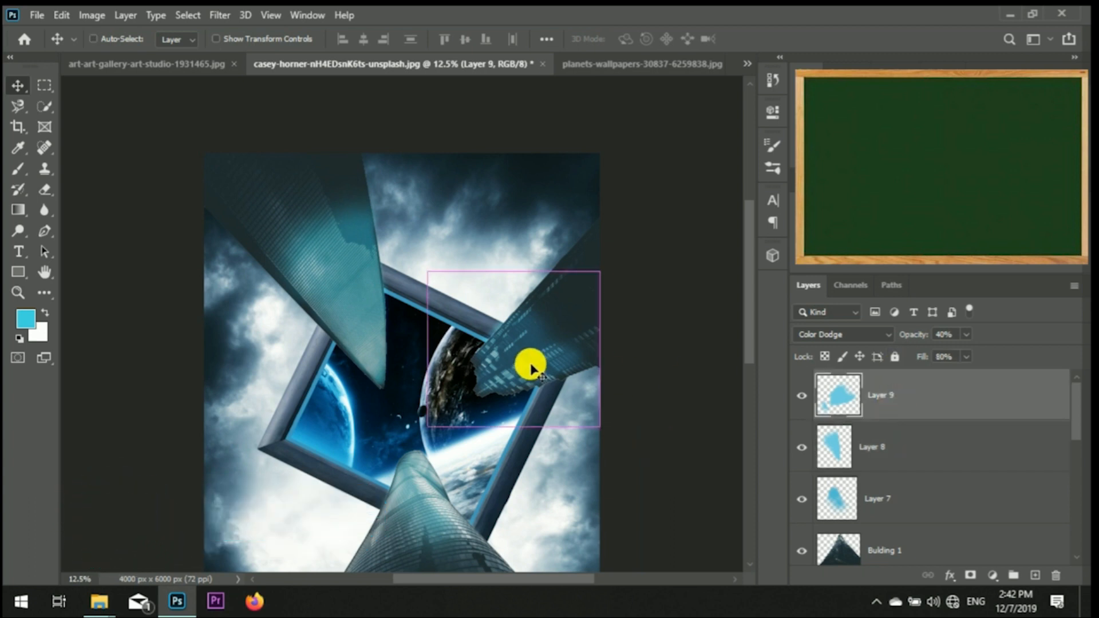
pyautogui.hotkey('ctrl', 't')
pyautogui.moveTo(538, 364)
pyautogui.mouseDown()
pyautogui.moveTo(552, 364)
pyautogui.moveTo(539, 368)
pyautogui.moveTo(546, 378)
pyautogui.mouseUp()
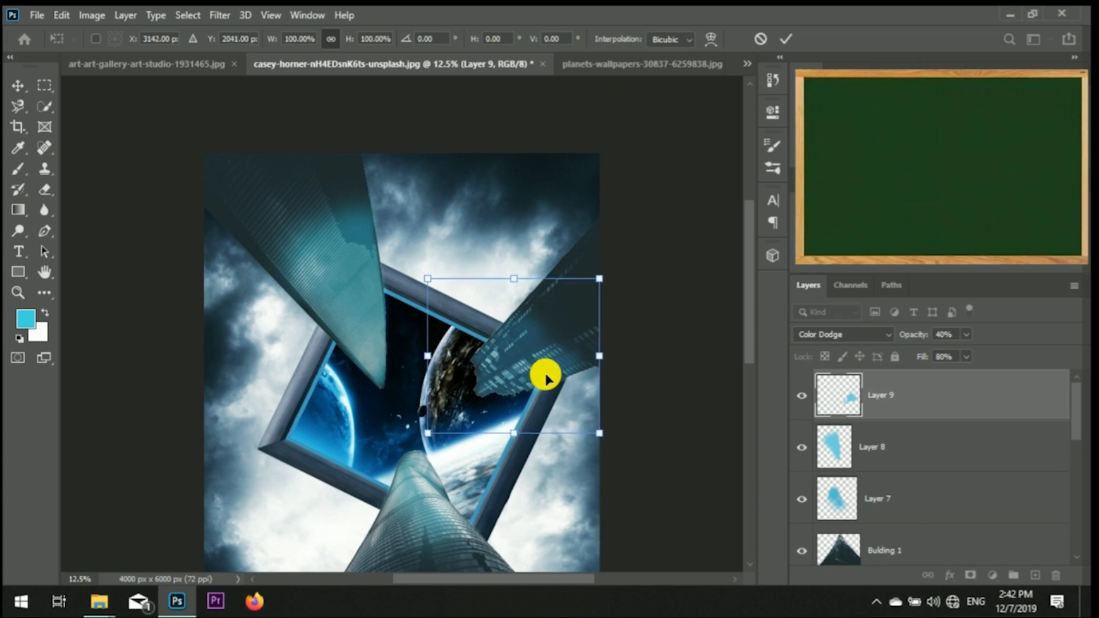
pyautogui.press('Up')
pyautogui.press('Up')
pyautogui.press('Left')
pyautogui.press('Left')
pyautogui.press('Left')
pyautogui.press('Left')
pyautogui.press('Left')
pyautogui.press('Left')
pyautogui.press('Left')
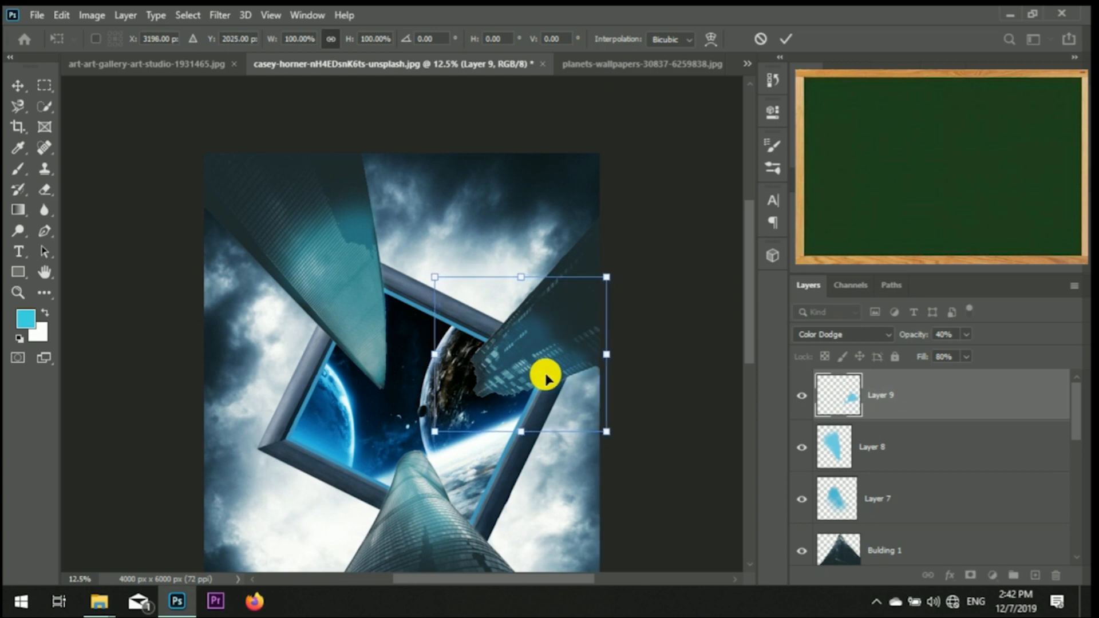
pyautogui.press('Up')
pyautogui.press('Up')
pyautogui.press('Up')
pyautogui.press('Up')
pyautogui.press('Up')
pyautogui.press('Up')
pyautogui.press('Left')
pyautogui.press('Left')
pyautogui.press('Left')
pyautogui.press('Left')
pyautogui.press('Left')
pyautogui.press('Left')
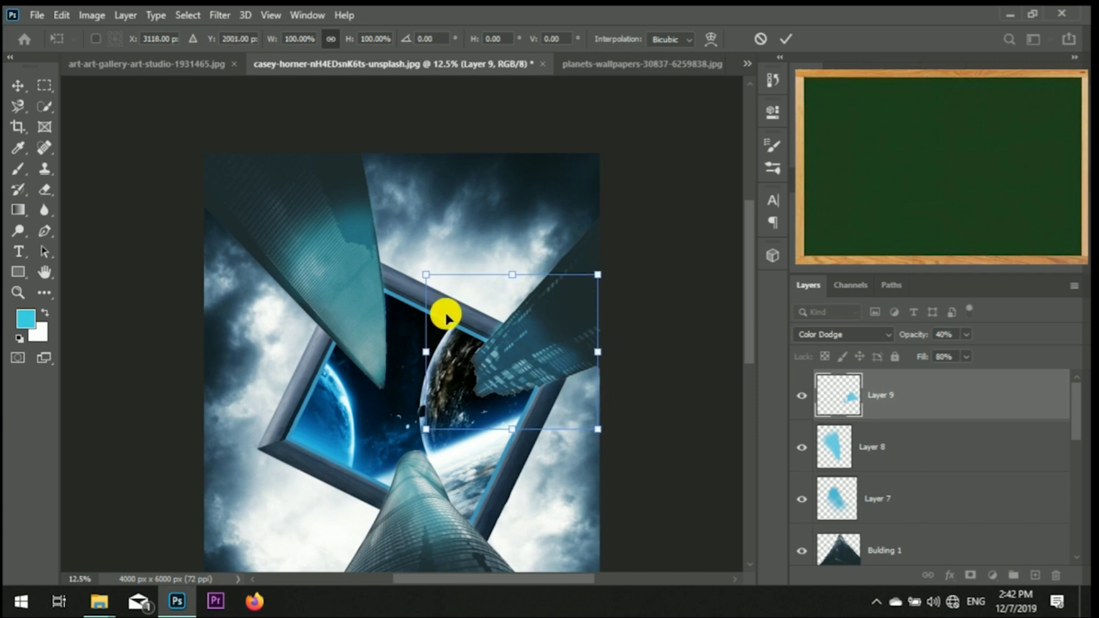
pyautogui.scroll(3, 466, 315)
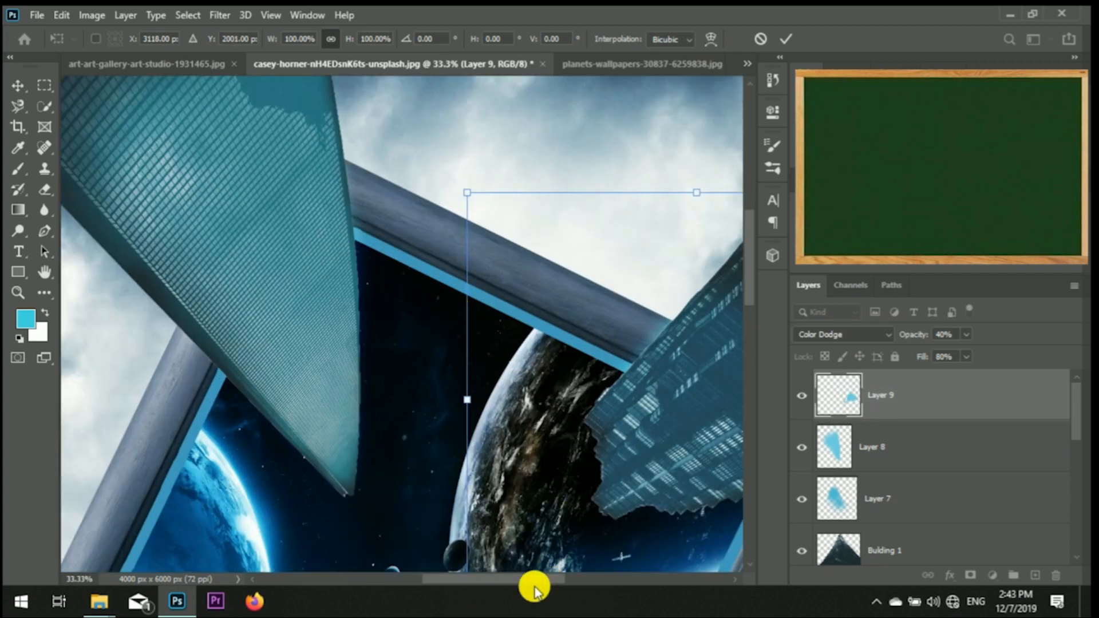
pyautogui.moveTo(532, 579); pyautogui.dragTo(595, 579)
pyautogui.scroll(-1, 751, 274)
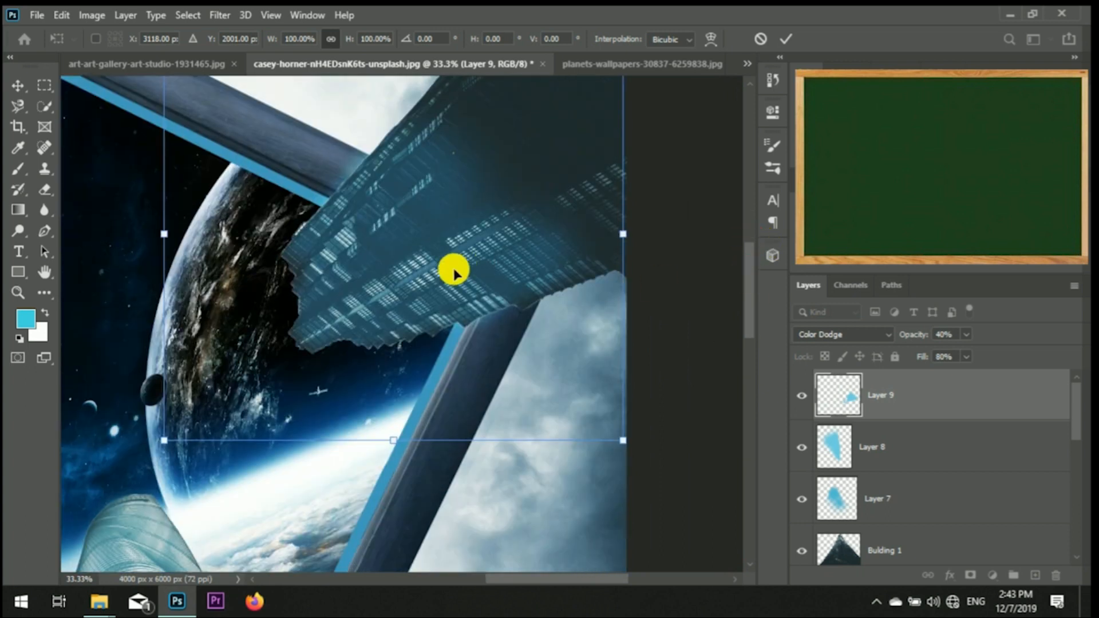
pyautogui.moveTo(454, 270)
pyautogui.mouseDown()
pyautogui.moveTo(441, 277)
pyautogui.moveTo(454, 263)
pyautogui.moveTo(451, 281)
pyautogui.moveTo(454, 265)
pyautogui.moveTo(440, 272)
pyautogui.moveTo(450, 275)
pyautogui.mouseUp()
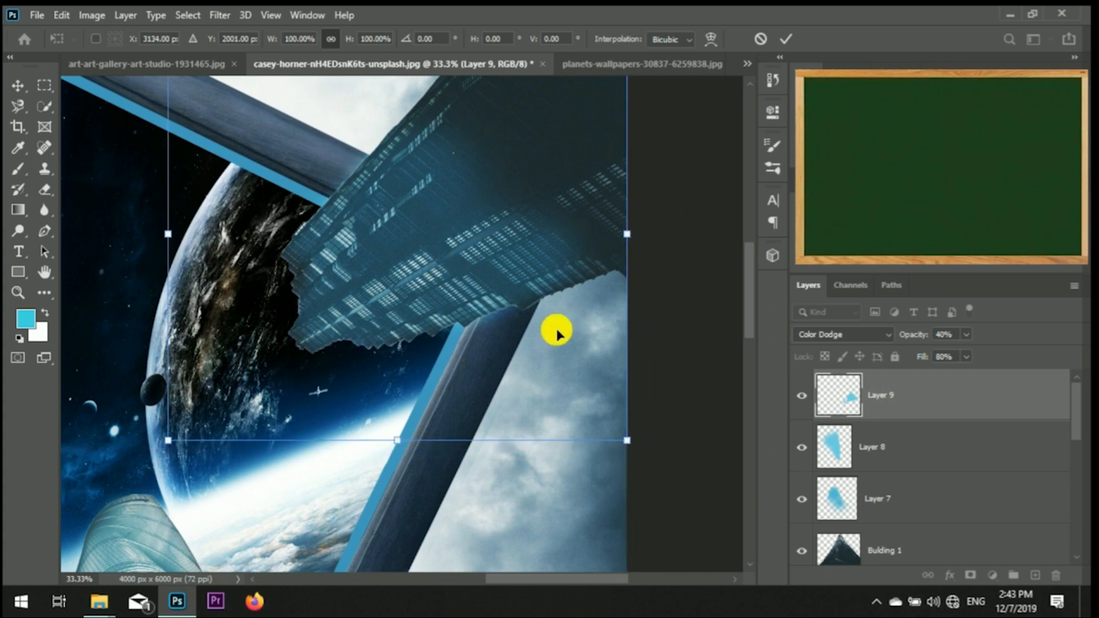
# Distort Layer 9's glow by pulling its upper-right corner outward beyond the canvas edge, to 110.98% width and 108.04% height, and apply the transform.
pyautogui.hotkey('ctrl', '-')
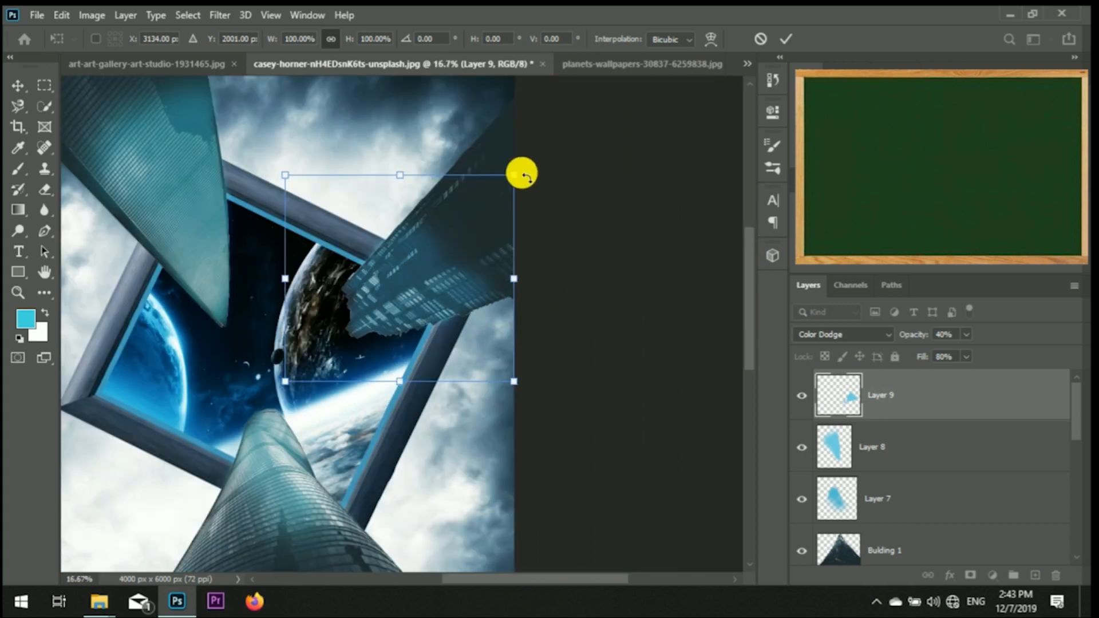
pyautogui.moveTo(514, 174); pyautogui.dragTo(540, 160)
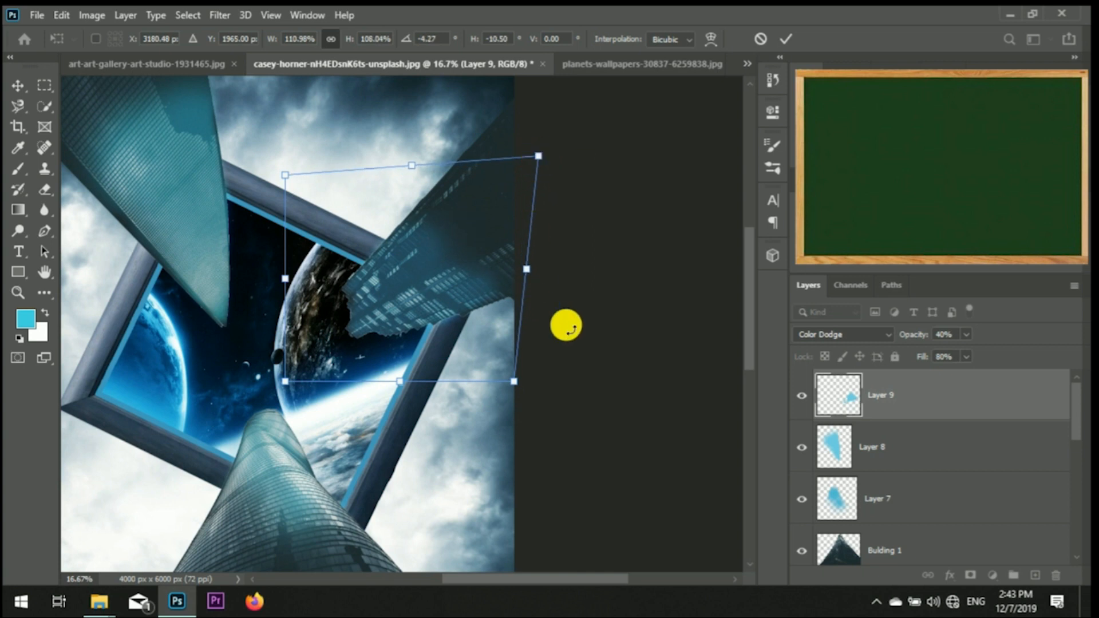
pyautogui.hotkey('ctrl', '-')
pyautogui.hotkey('ctrl', '-')
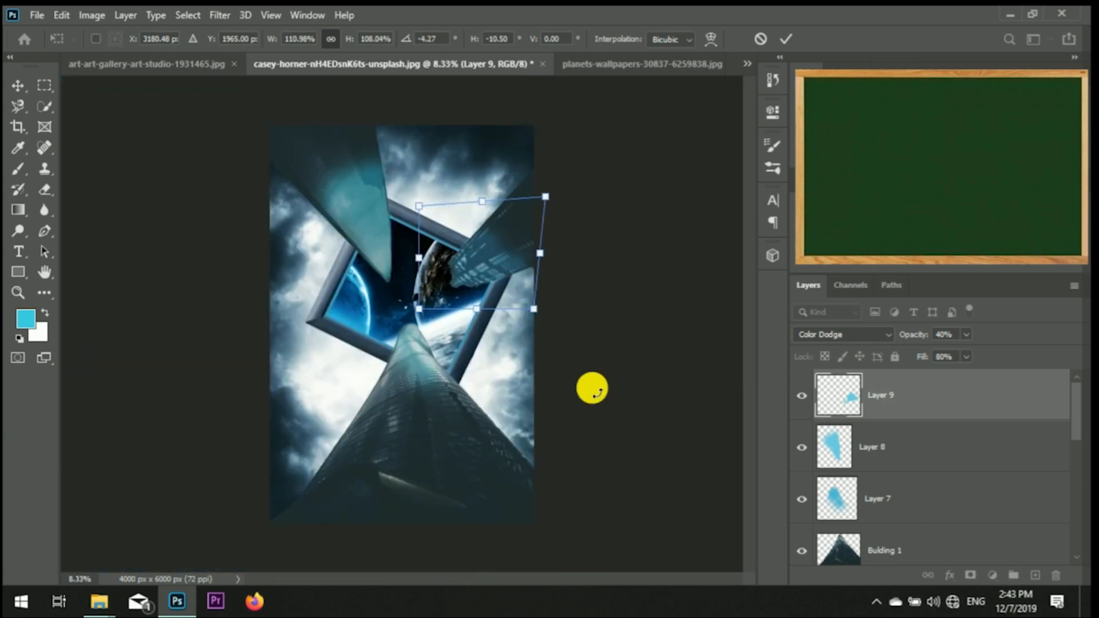
pyautogui.press('Return')
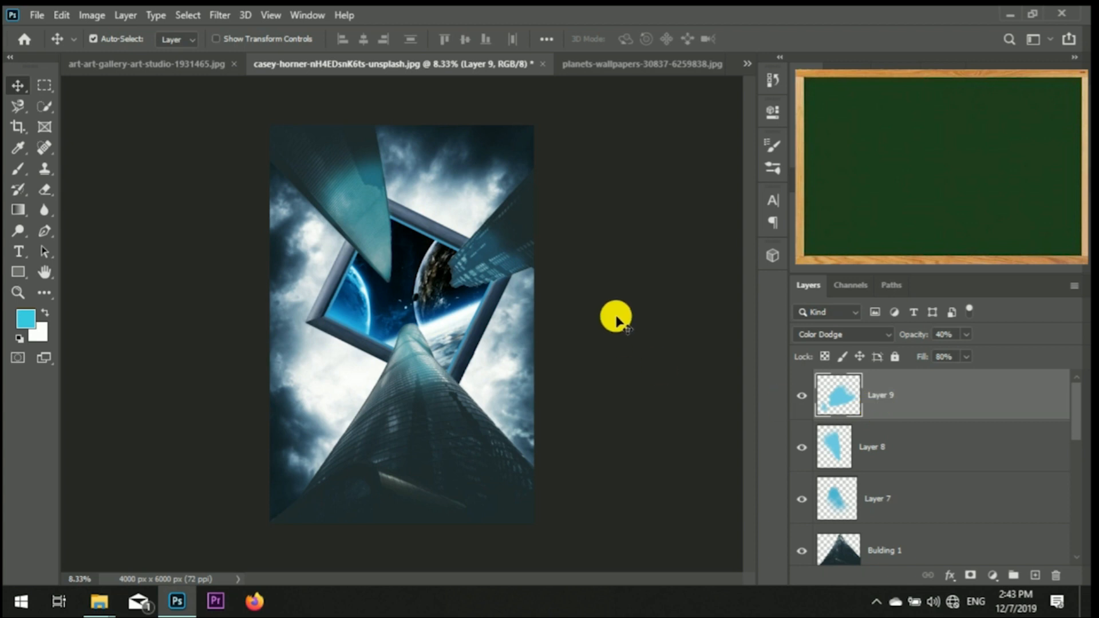
# Adjust the Bulding 1 layer's brightness to -17 and contrast to 26.
pyautogui.scroll(-3, 1070, 441)
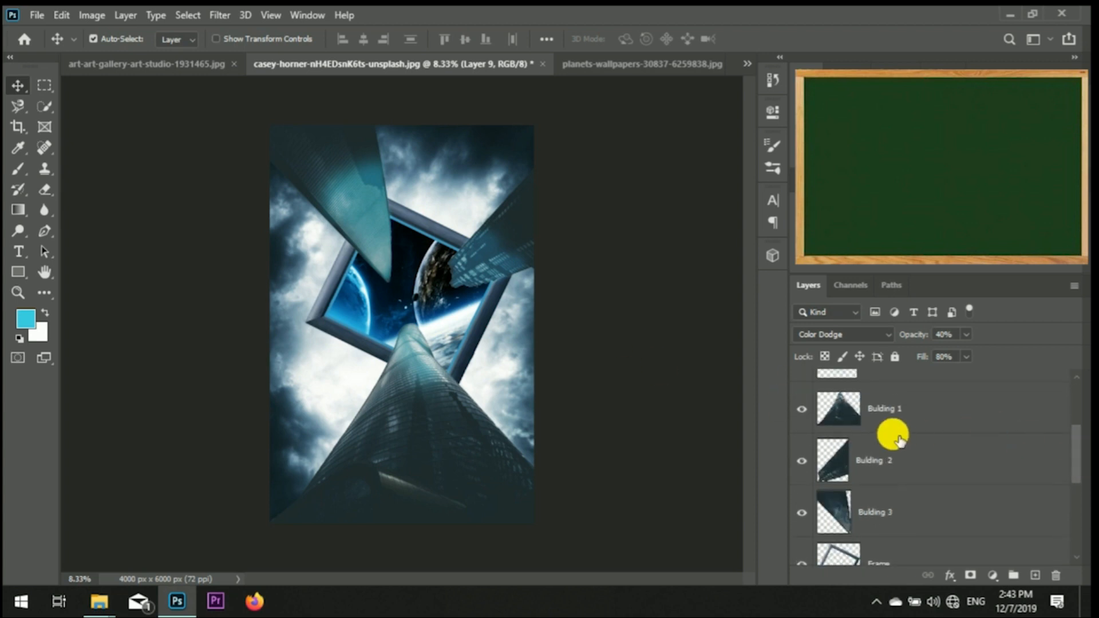
pyautogui.click(891, 421)
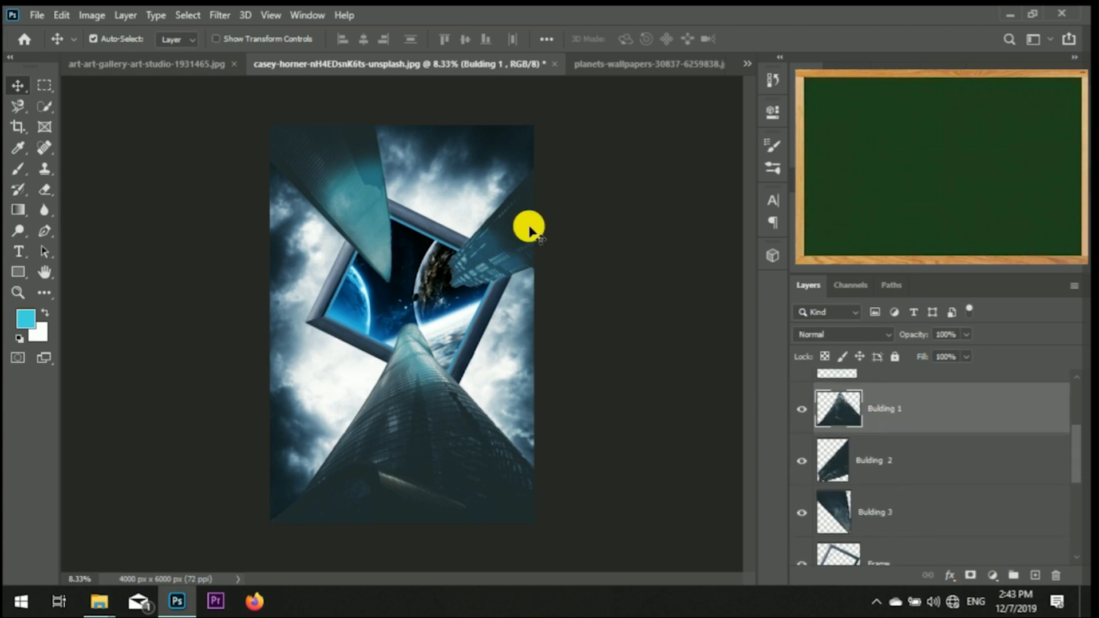
pyautogui.click(104, 17)
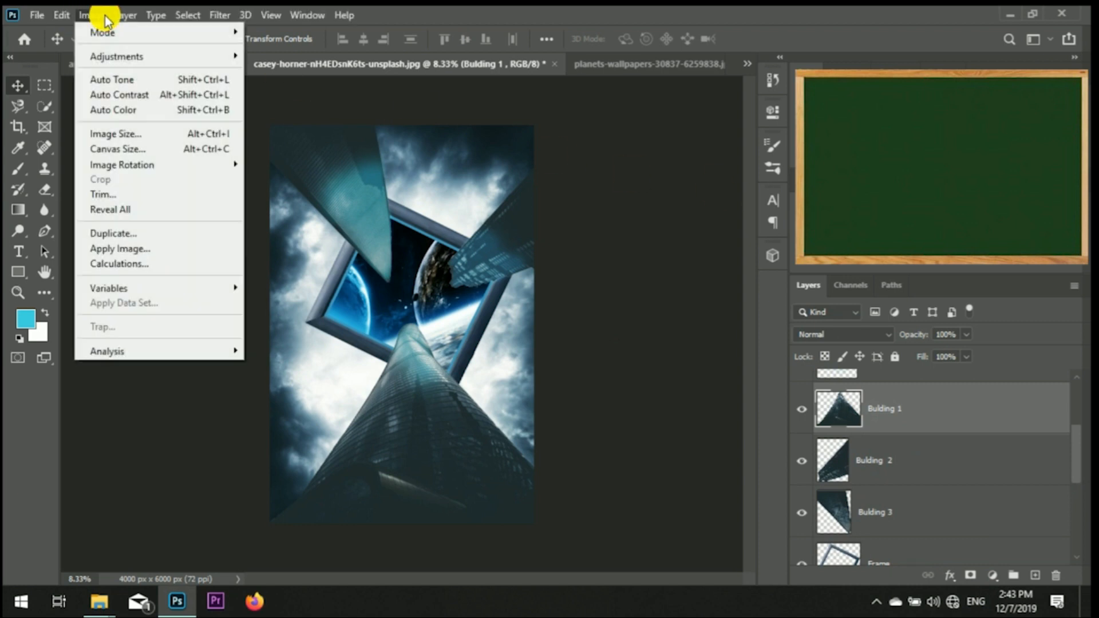
pyautogui.moveTo(196, 49)
pyautogui.click(265, 49)
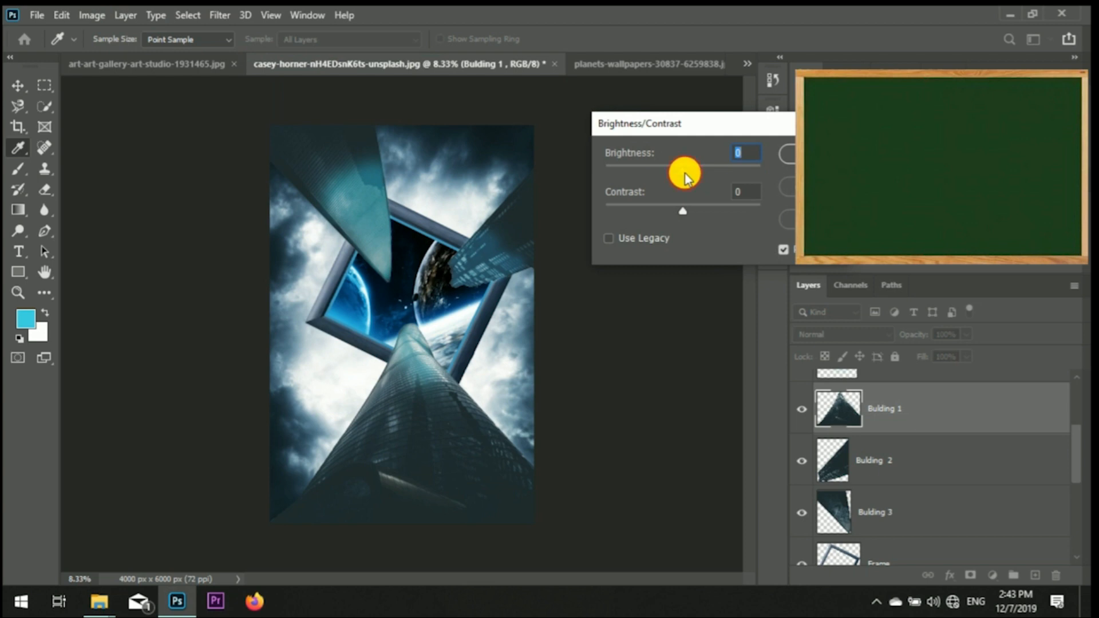
pyautogui.moveTo(685, 175)
pyautogui.mouseDown()
pyautogui.moveTo(699, 172)
pyautogui.moveTo(674, 172)
pyautogui.mouseUp()
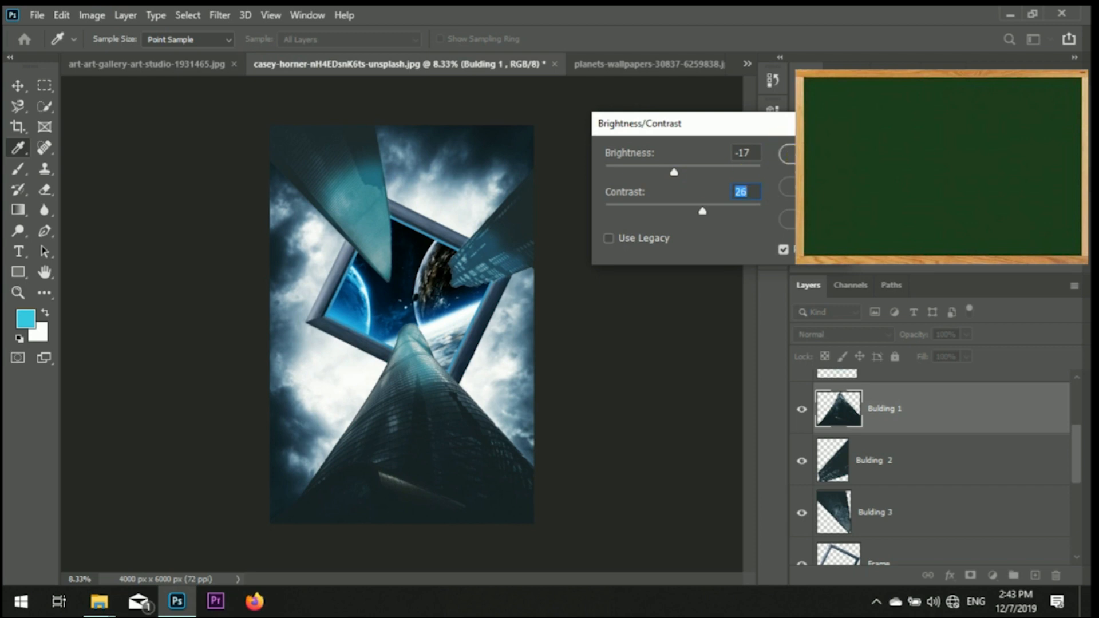
pyautogui.click(810, 154)
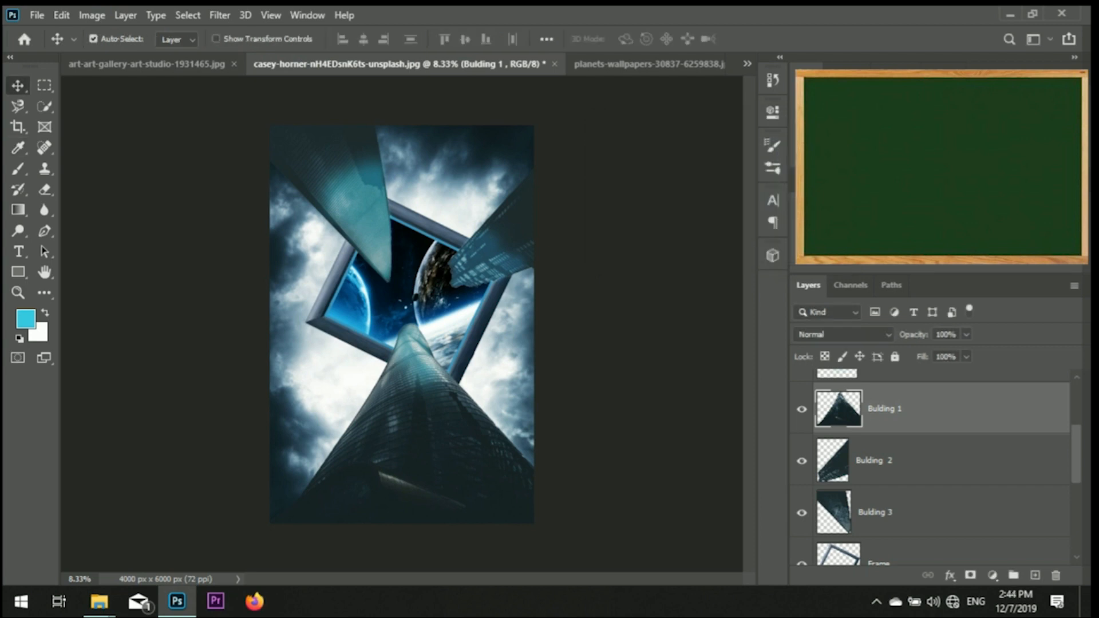
# Distort the blue glow on Layer 7 around Bulding 1's tip to 110.68% width and 111.72% height, and apply the transform.
pyautogui.keyDown('ctrl'); pyautogui.click(412, 366); pyautogui.keyUp('ctrl')
pyautogui.hotkey('ctrl', 't')
pyautogui.moveTo(366, 414); pyautogui.dragTo(498, 421)
pyautogui.hotkey('ctrl', 'z')
pyautogui.hotkey('ctrl', 'z')
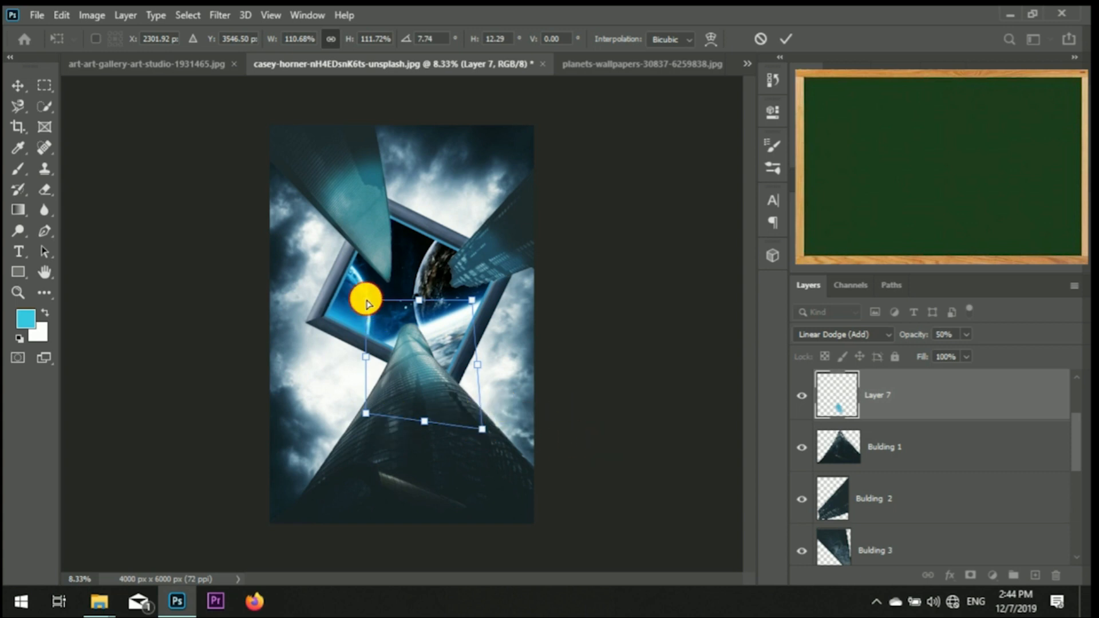
pyautogui.moveTo(366, 300); pyautogui.dragTo(368, 298)
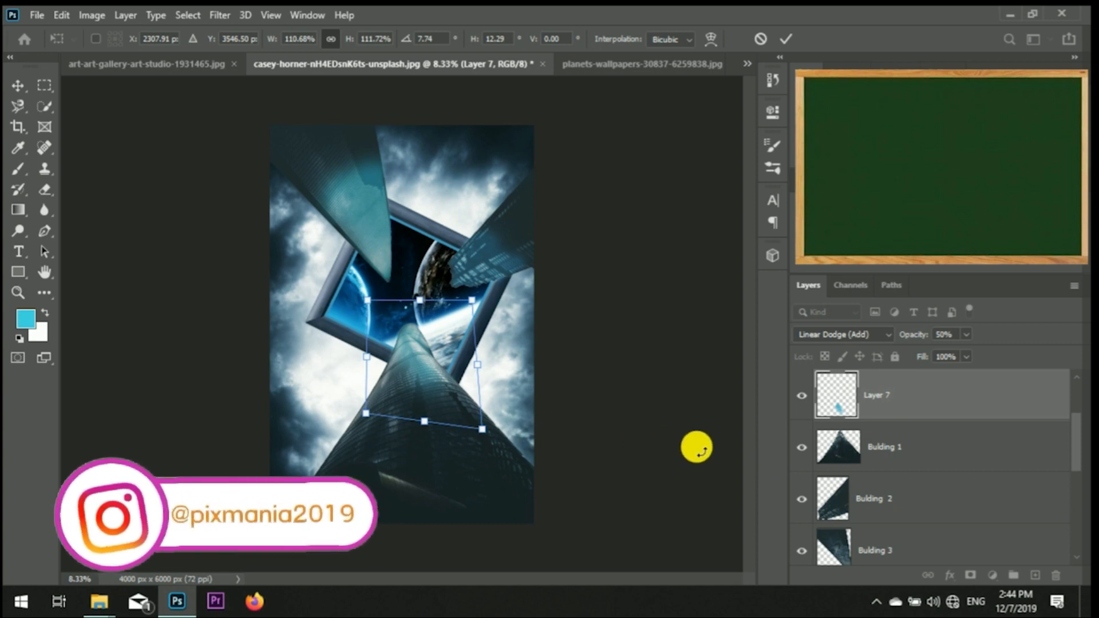
pyautogui.press('Return')
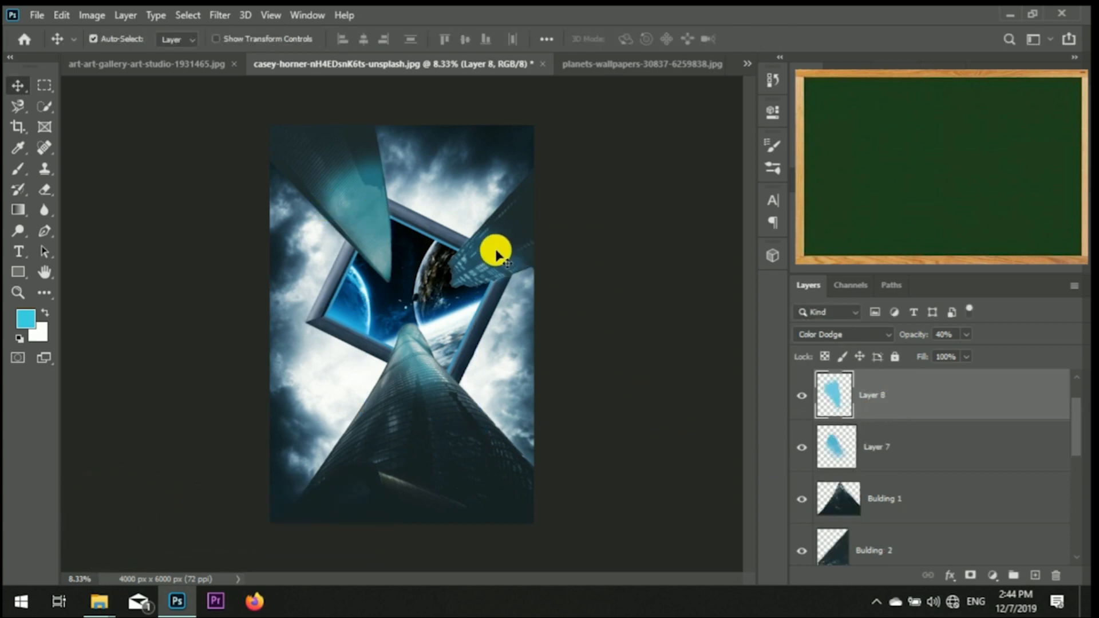
# Examine the blue lighting on the three building tips and the frame up close, then in the whole image.
pyautogui.hotkey('ctrl', '+')
pyautogui.hotkey('ctrl', '+')
pyautogui.hotkey('ctrl', '+')
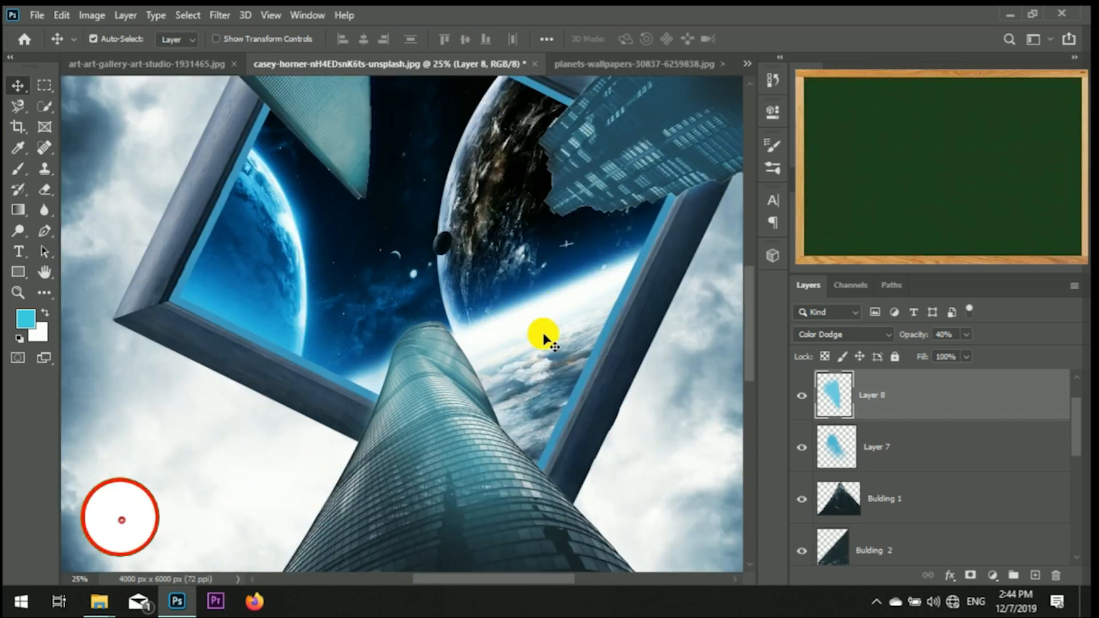
pyautogui.moveTo(523, 581); pyautogui.dragTo(550, 581)
pyautogui.moveTo(748, 338); pyautogui.dragTo(753, 309)
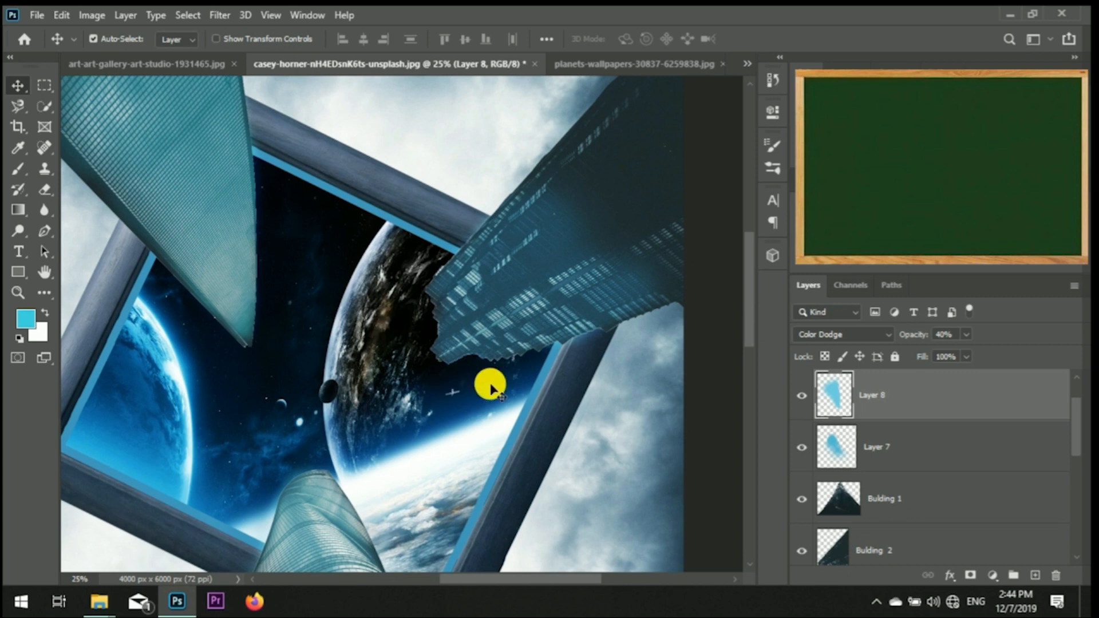
pyautogui.hotkey('ctrl', '-')
pyautogui.hotkey('ctrl', '-')
pyautogui.hotkey('ctrl', '-')
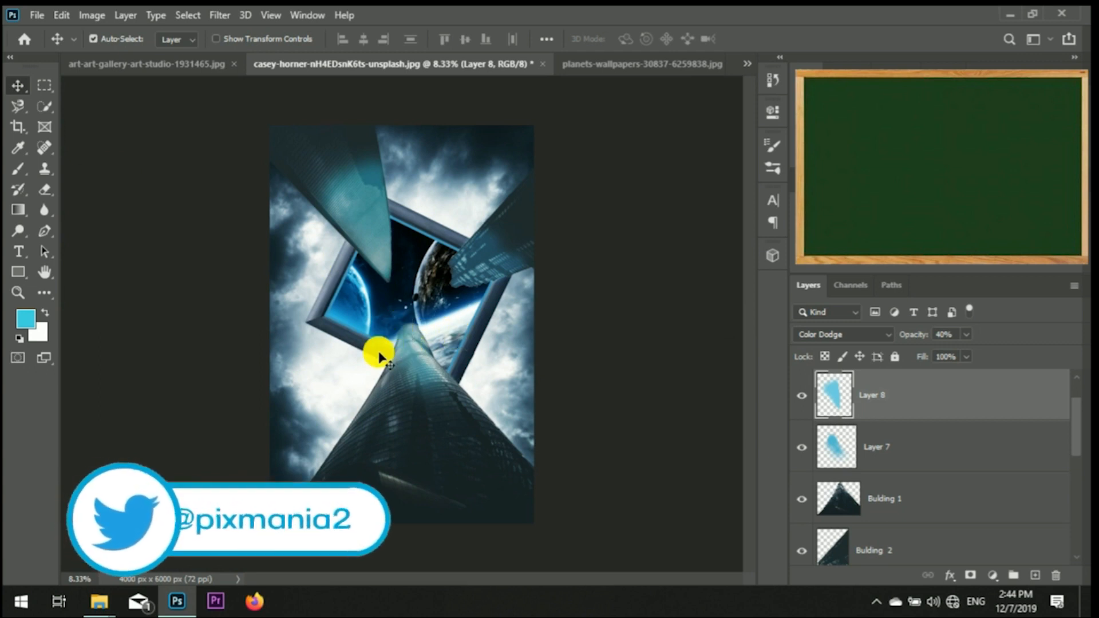
# Adjust the Bulding 3 layer's brightness to -12 and contrast to 16.
pyautogui.moveTo(1074, 419)
pyautogui.mouseDown()
pyautogui.moveTo(1080, 474)
pyautogui.moveTo(1079, 418)
pyautogui.moveTo(1079, 434)
pyautogui.mouseUp()
pyautogui.click(878, 474)
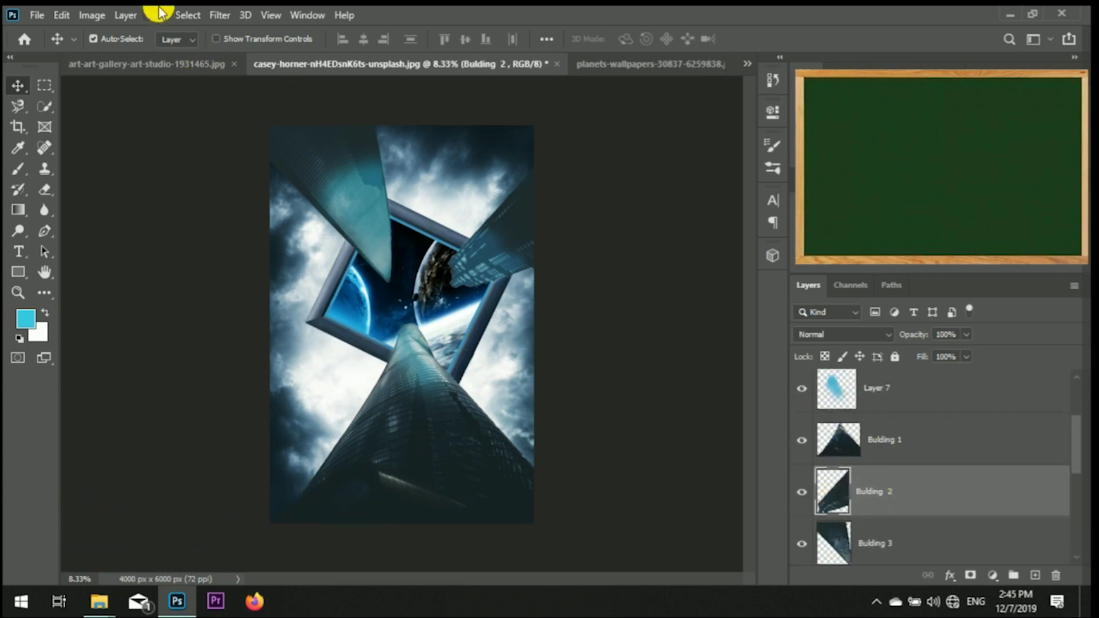
pyautogui.click(866, 535)
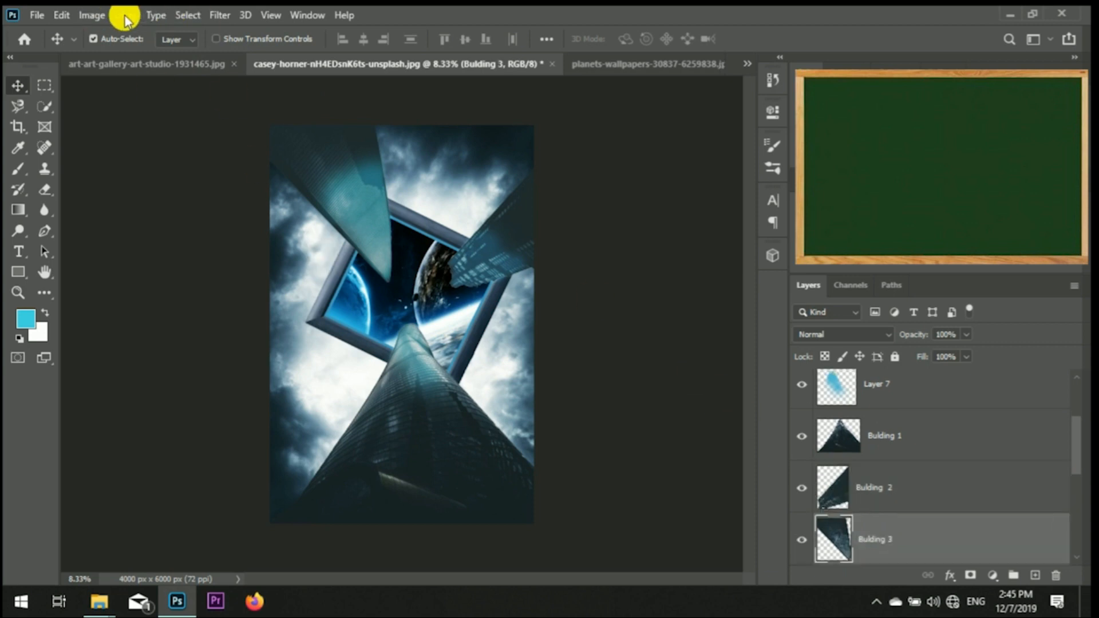
pyautogui.click(91, 15)
pyautogui.moveTo(117, 50)
pyautogui.click(320, 54)
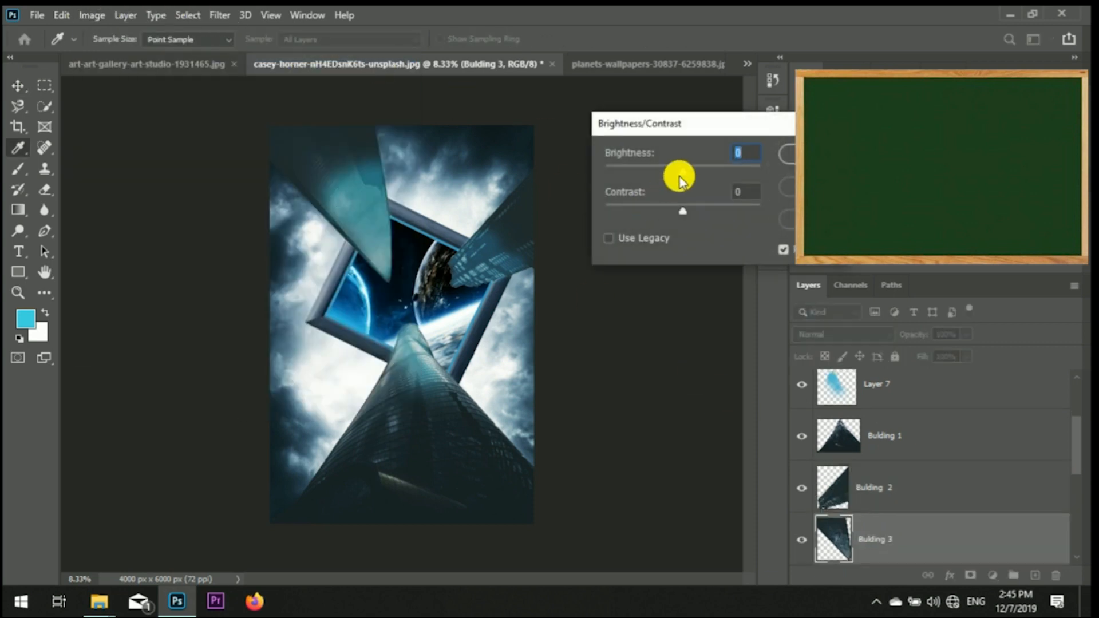
pyautogui.moveTo(684, 171)
pyautogui.mouseDown()
pyautogui.moveTo(696, 171)
pyautogui.moveTo(680, 172)
pyautogui.mouseUp()
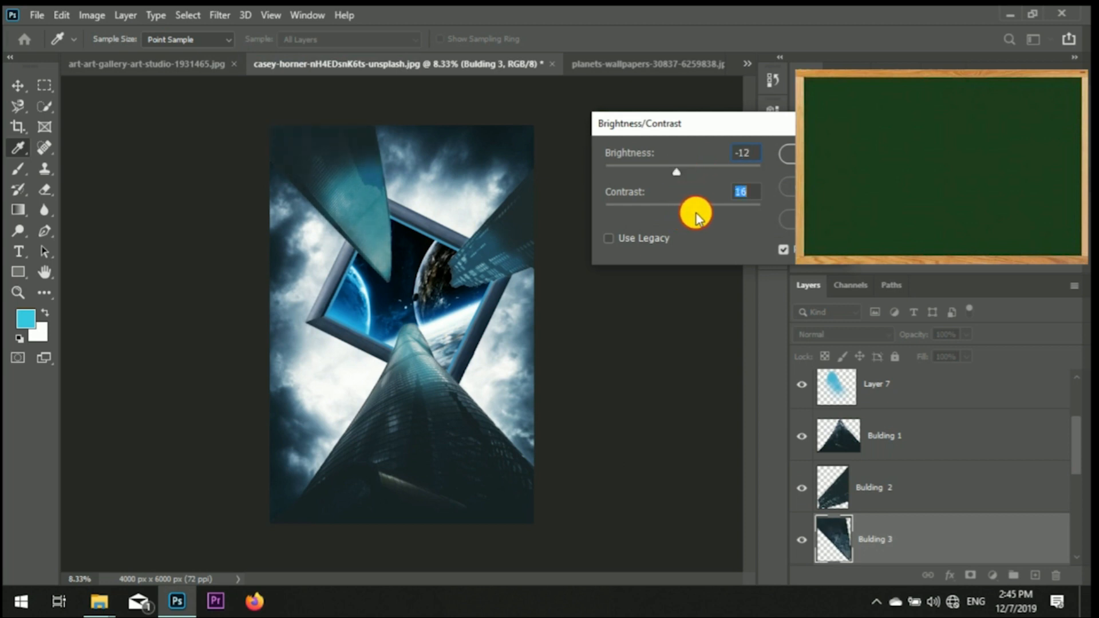
pyautogui.click(789, 153)
pyautogui.press('v')
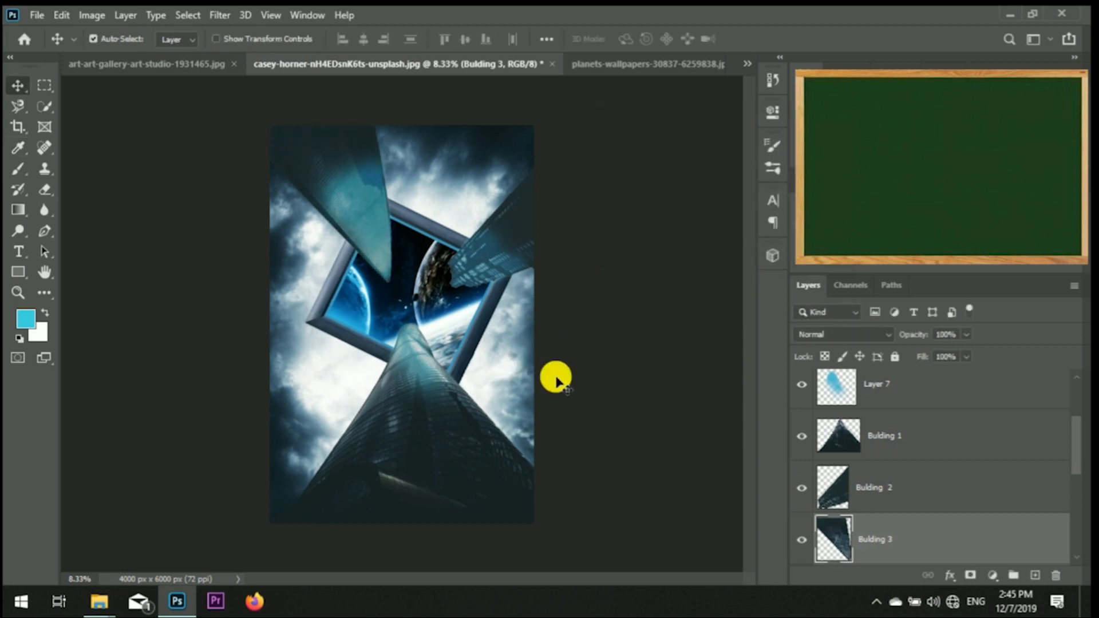
# Adjust the Galaxy layer's brightness to 14 and contrast to 6.
pyautogui.moveTo(1074, 432)
pyautogui.mouseDown()
pyautogui.moveTo(1074, 466)
pyautogui.moveTo(1005, 508)
pyautogui.mouseUp()
pyautogui.click(1006, 504)
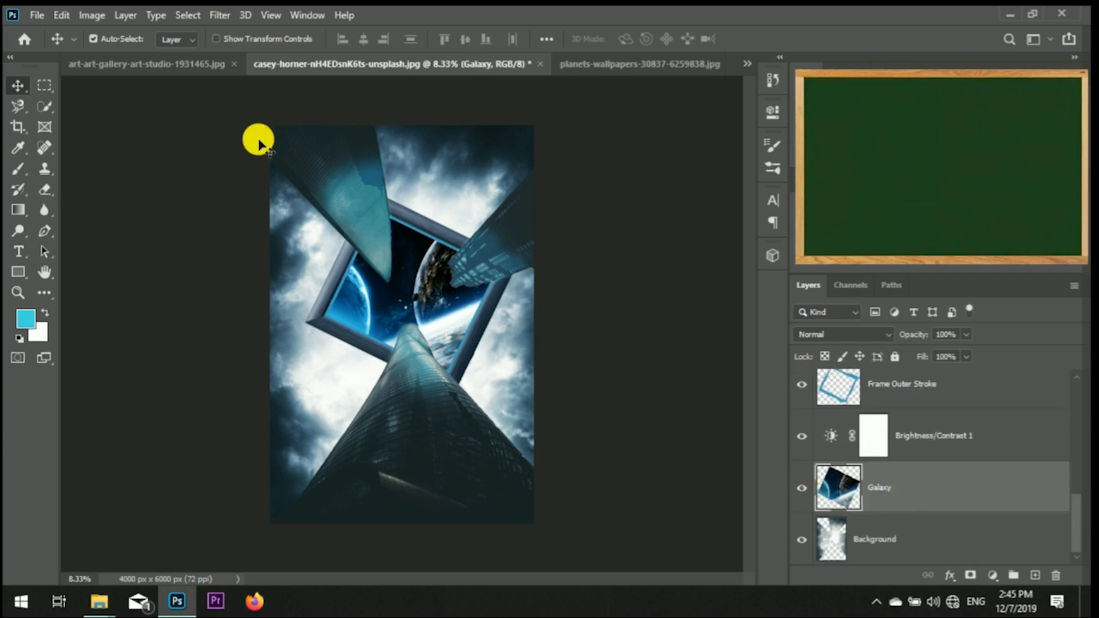
pyautogui.click(125, 15)
pyautogui.moveTo(172, 52)
pyautogui.click(275, 54)
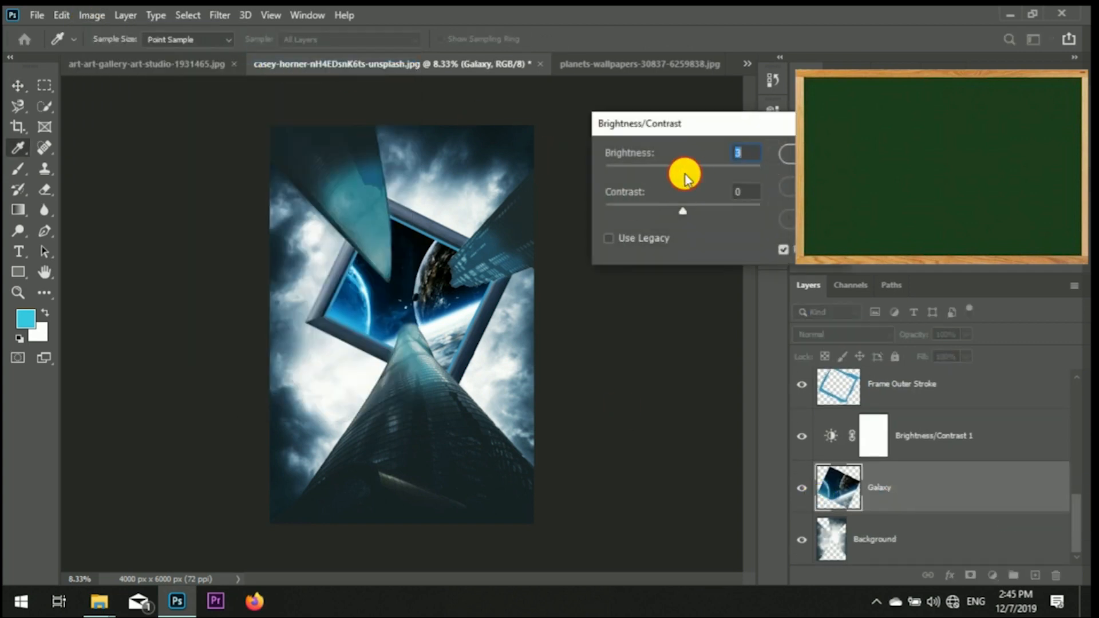
pyautogui.moveTo(685, 178); pyautogui.dragTo(706, 218)
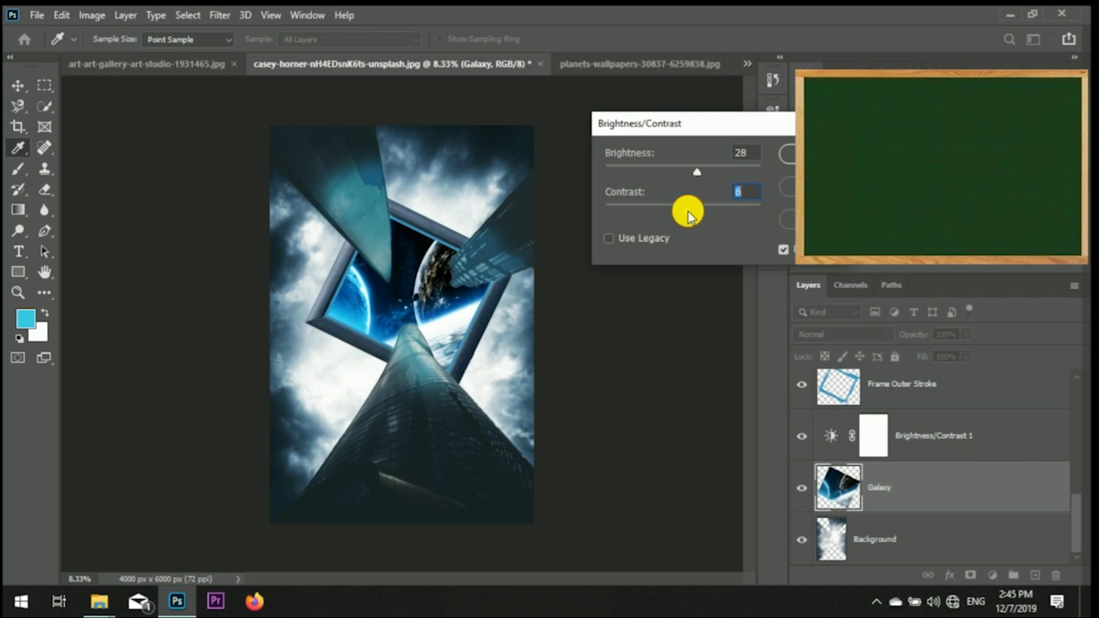
pyautogui.moveTo(720, 178); pyautogui.dragTo(691, 182)
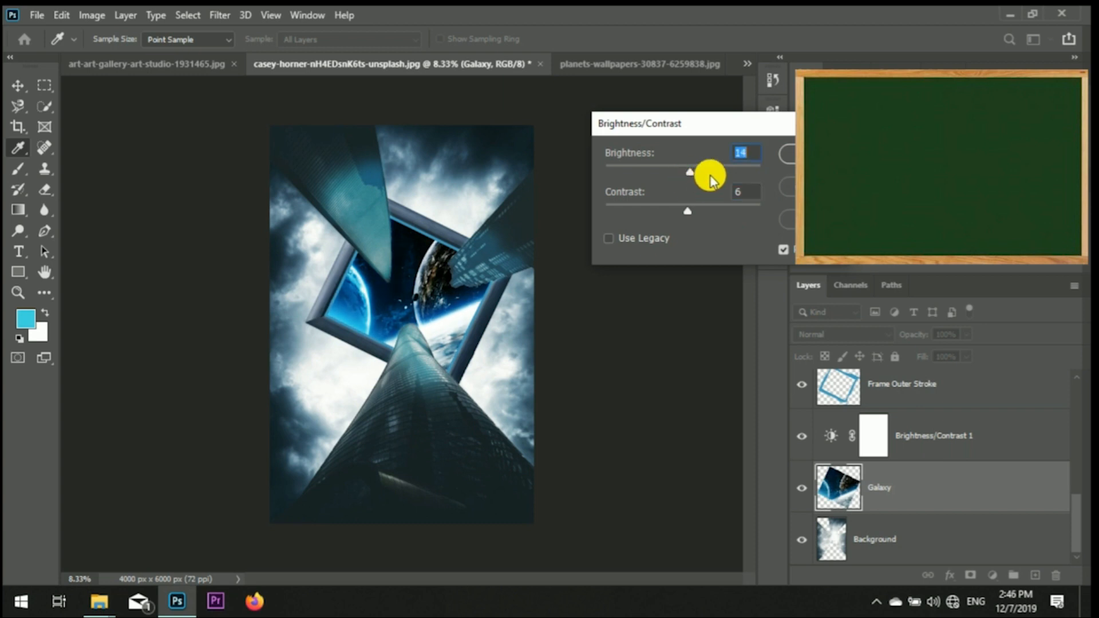
pyautogui.click(790, 155)
pyautogui.press('v')
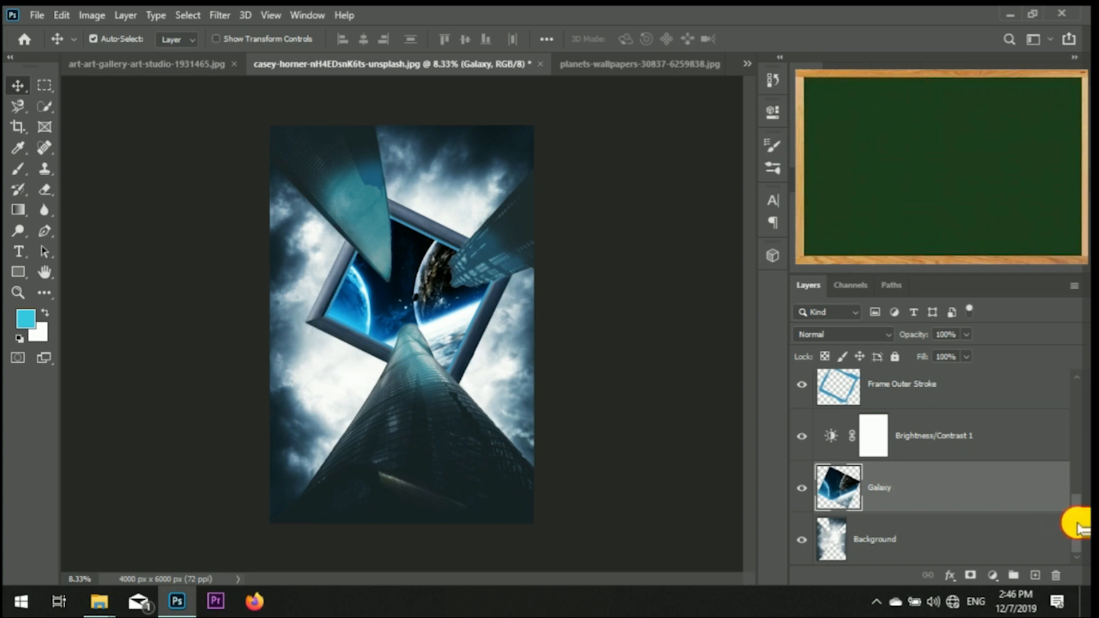
# Open the astronaut_PNG69 image from the Photoshop classes folder.
pyautogui.moveTo(1079, 529)
pyautogui.mouseDown()
pyautogui.moveTo(1082, 407)
pyautogui.moveTo(1082, 508)
pyautogui.mouseUp()
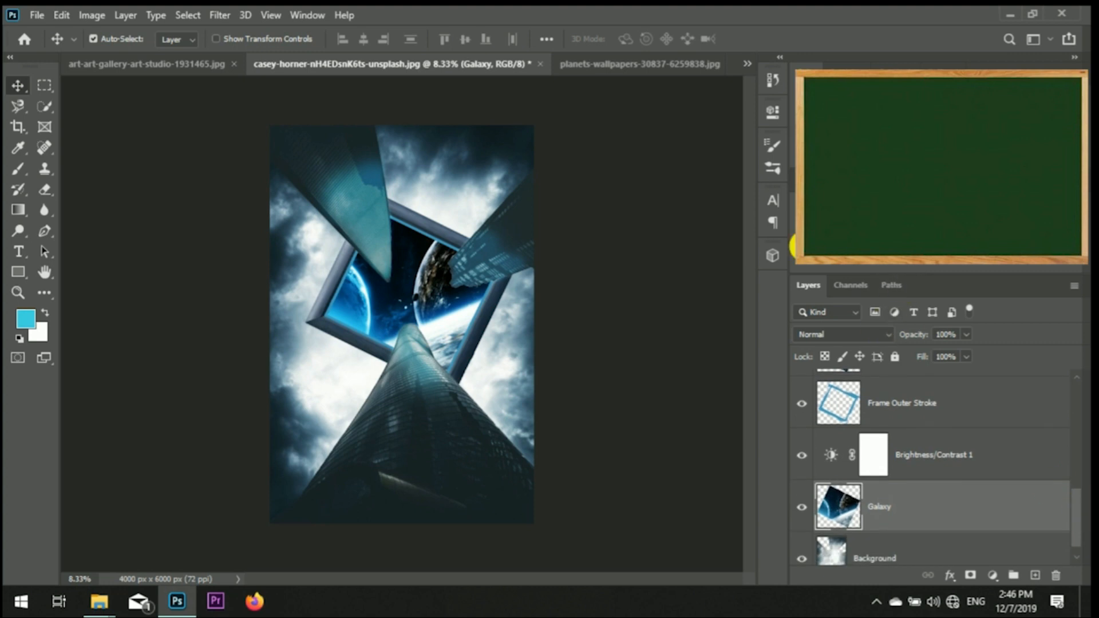
pyautogui.click(35, 17)
pyautogui.click(50, 46)
pyautogui.scroll(3, 115, 216)
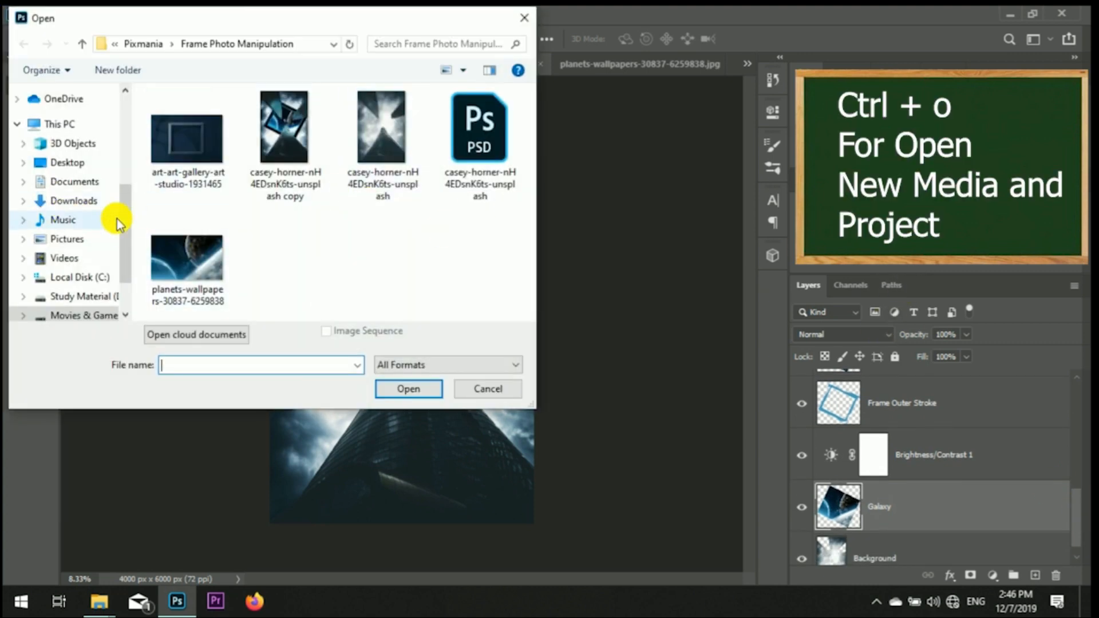
pyautogui.click(68, 135)
pyautogui.scroll(-15, 527, 135)
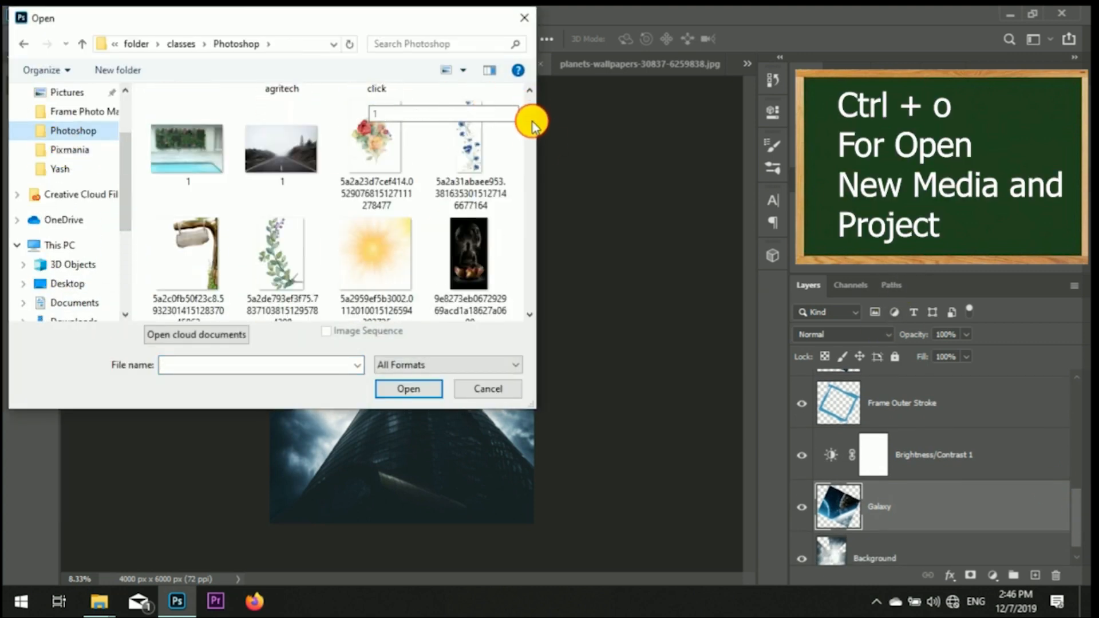
pyautogui.scroll(-5, 533, 153)
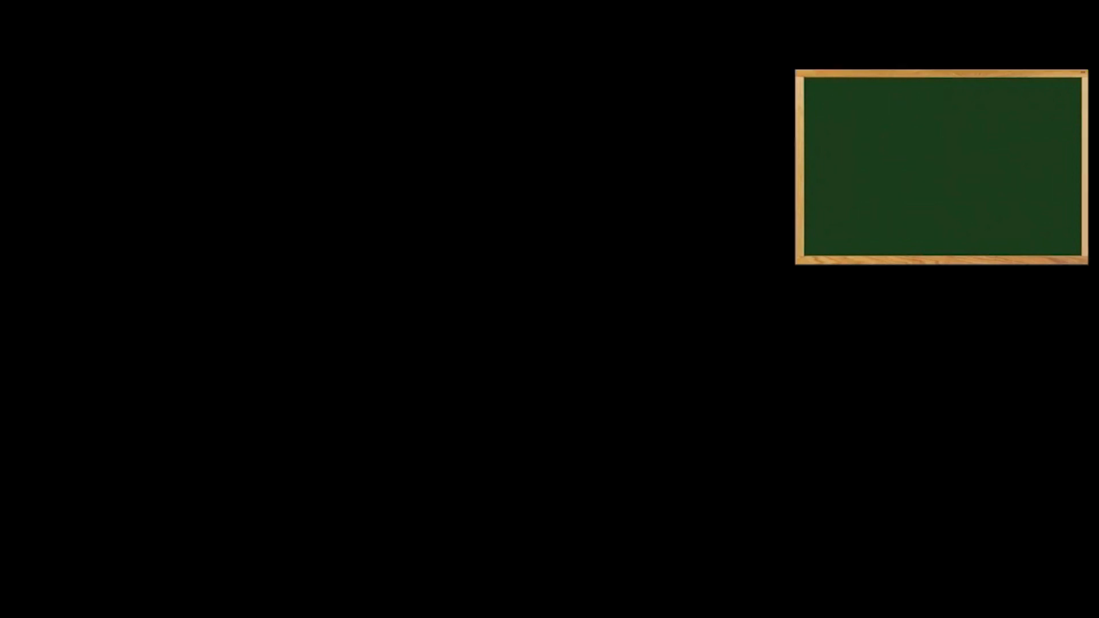
pyautogui.click(372, 152)
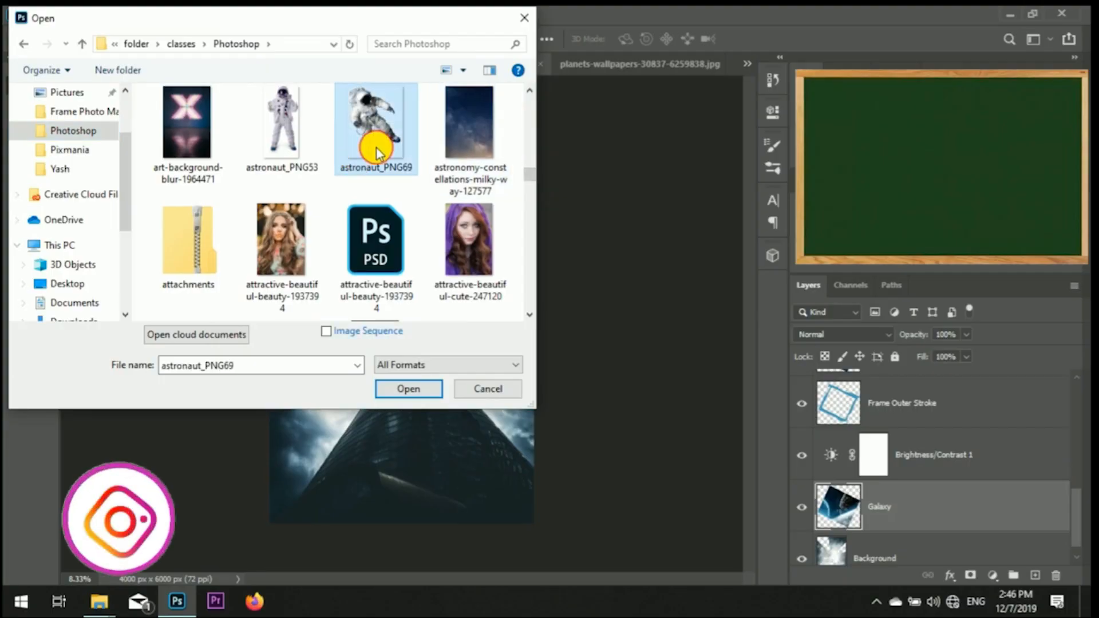
pyautogui.doubleClick(376, 150)
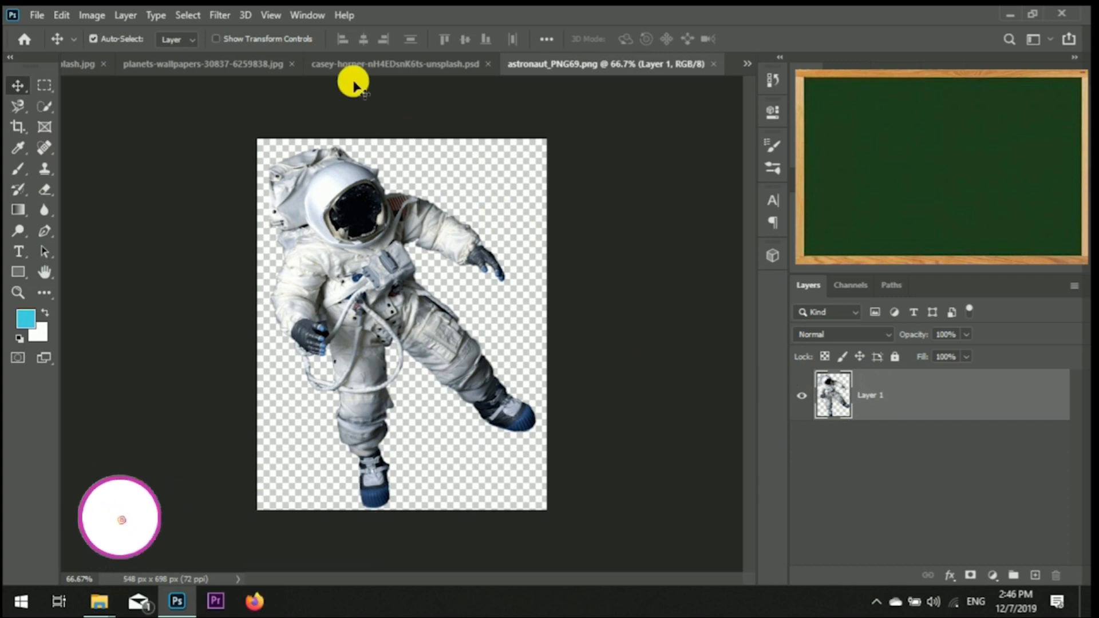
# Bring the astronaut into the skyscraper composite above the Galaxy layer, scale it down and place it between the two planets.
pyautogui.click(203, 64)
pyautogui.moveTo(139, 91); pyautogui.dragTo(407, 284)
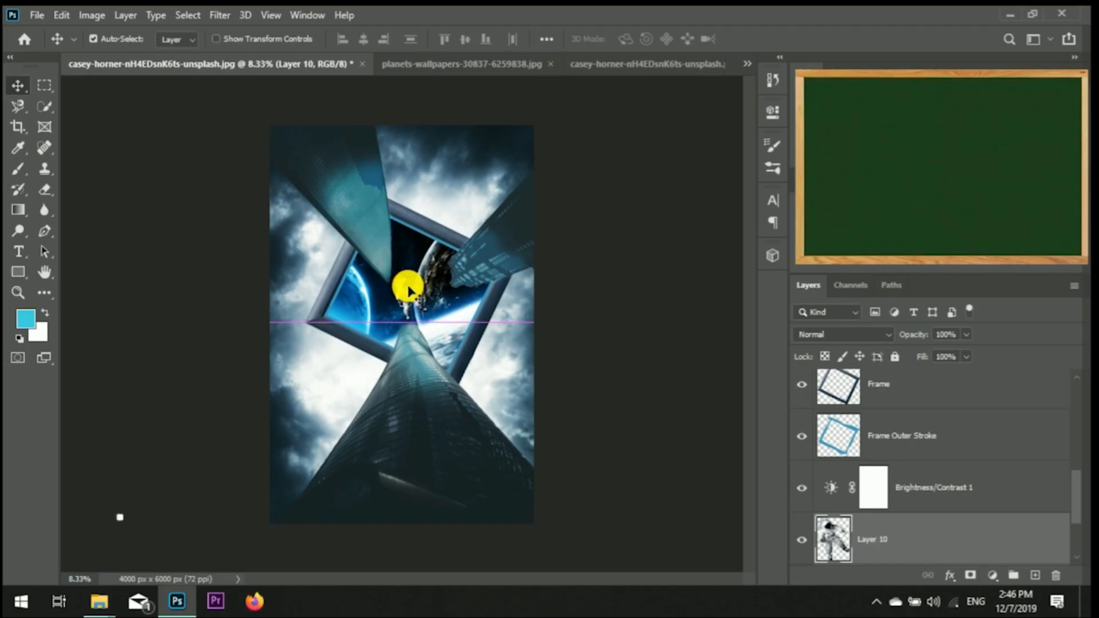
pyautogui.hotkey('ctrl', 't')
pyautogui.moveTo(428, 322); pyautogui.dragTo(409, 287)
pyautogui.press('Return')
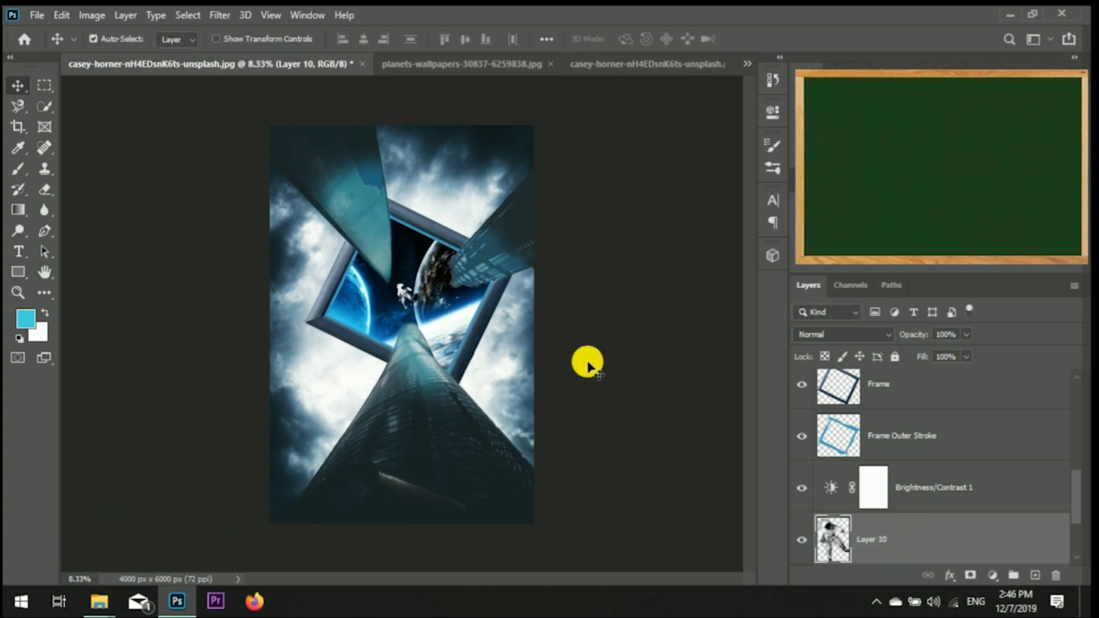
pyautogui.moveTo(400, 304); pyautogui.dragTo(402, 302)
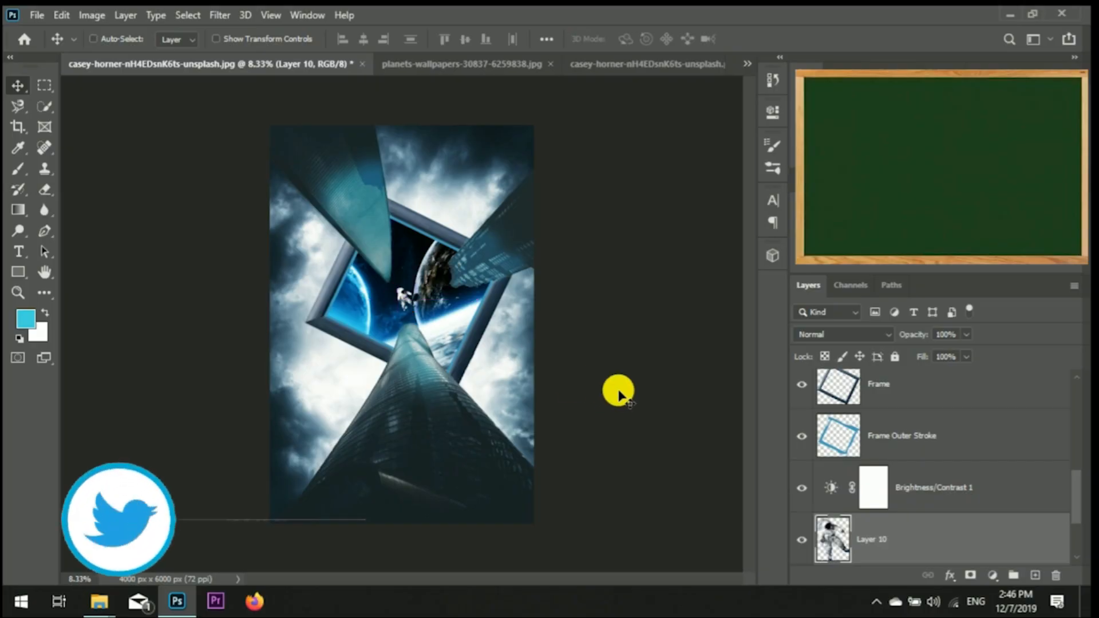
# Shift the astronaut on Layer 10 slightly closer to the dark planet, above Bulding 1's tip.
pyautogui.hotkey('ctrl', '+')
pyautogui.hotkey('ctrl', '+')
pyautogui.hotkey('ctrl', '+')
pyautogui.hotkey('ctrl', '+')
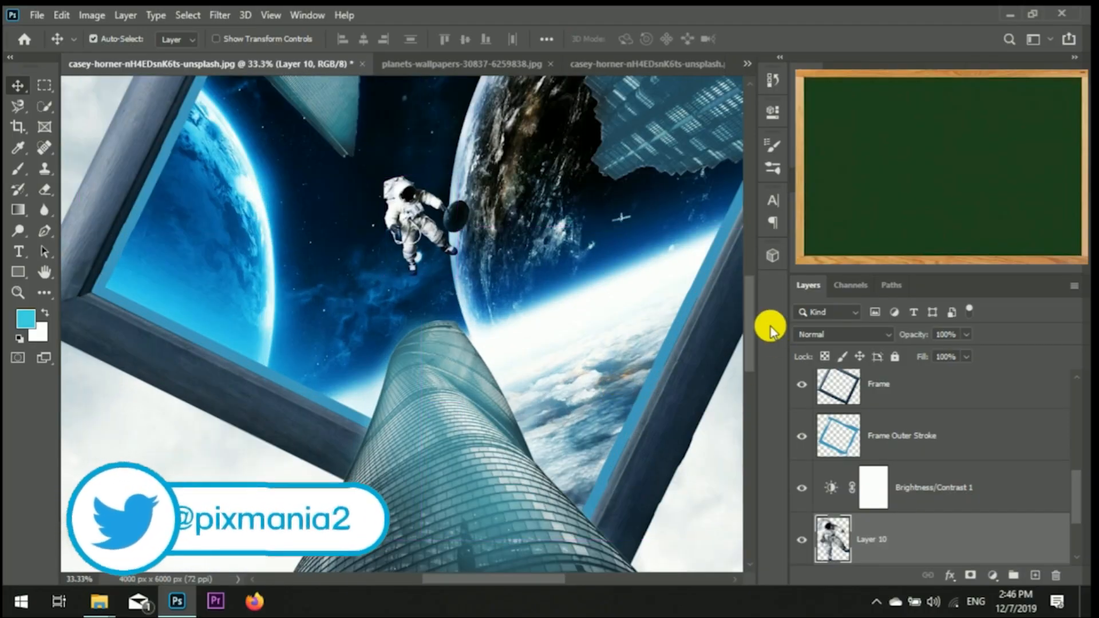
pyautogui.scroll(3, 752, 310)
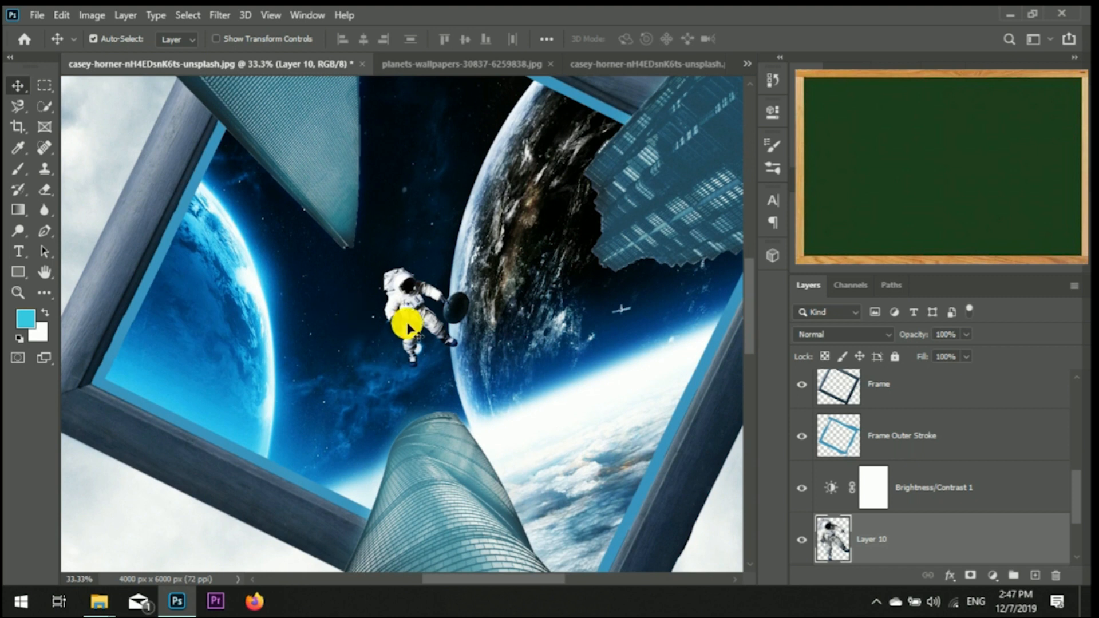
pyautogui.moveTo(407, 328); pyautogui.dragTo(422, 323)
pyautogui.hotkey('ctrl', '-')
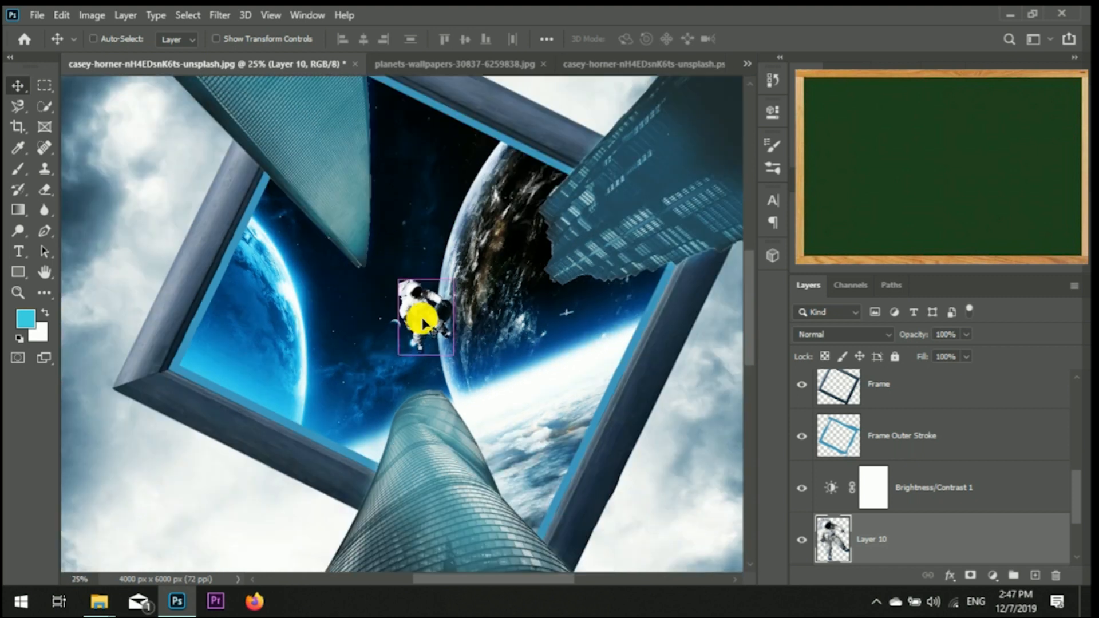